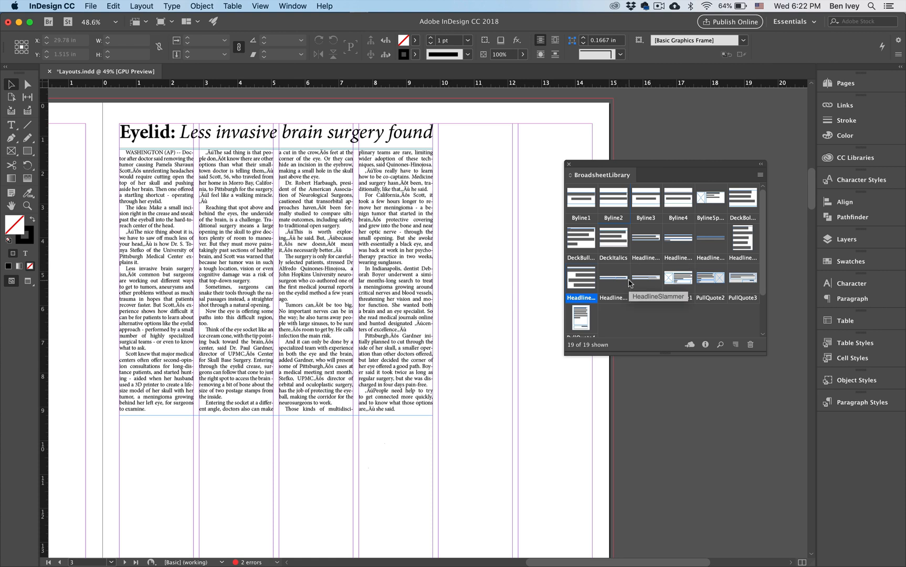
# Place three sample headlines from the BroadsheetLibrary in the blank area below the Eyelid story on page 3.
pyautogui.scroll(-1, 559, 301)
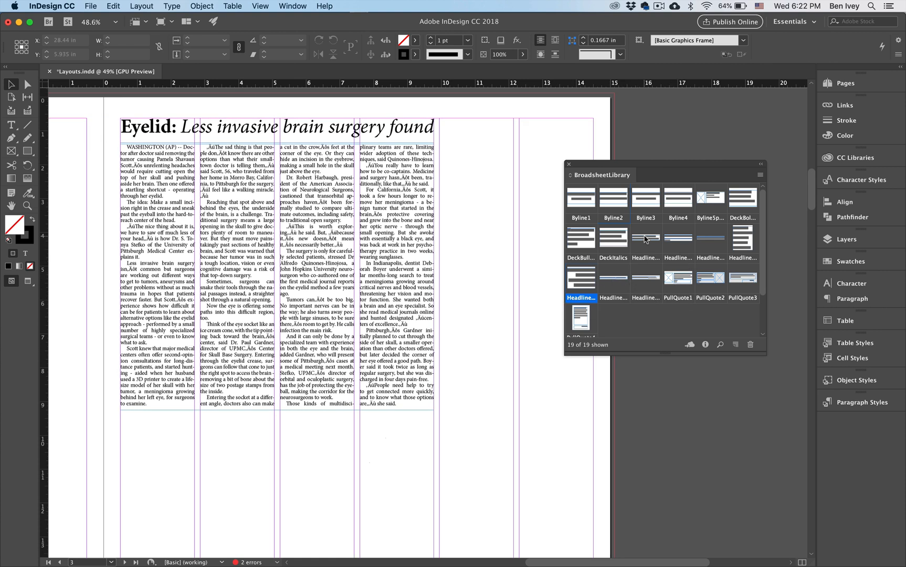
pyautogui.click(646, 240)
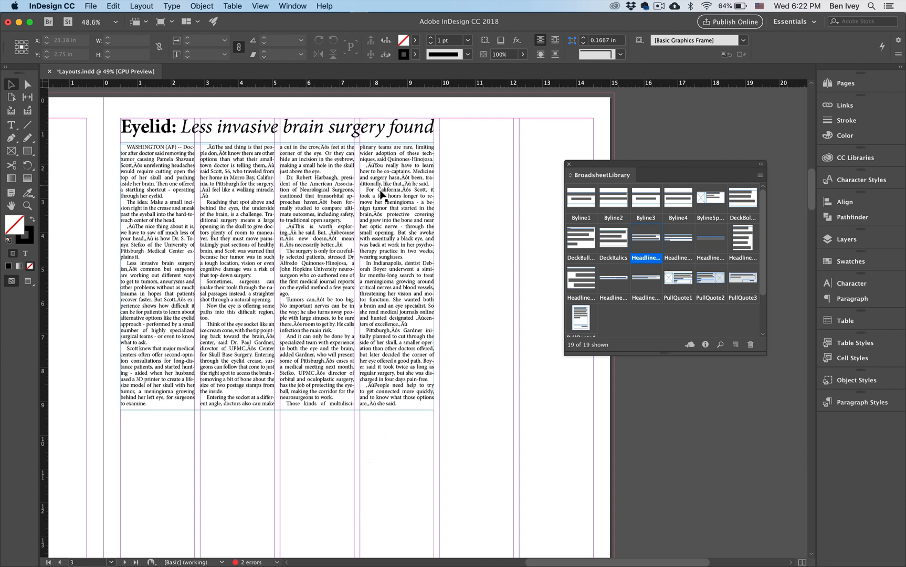
pyautogui.moveTo(645, 241); pyautogui.dragTo(398, 459)
pyautogui.scroll(-10, 484, 441)
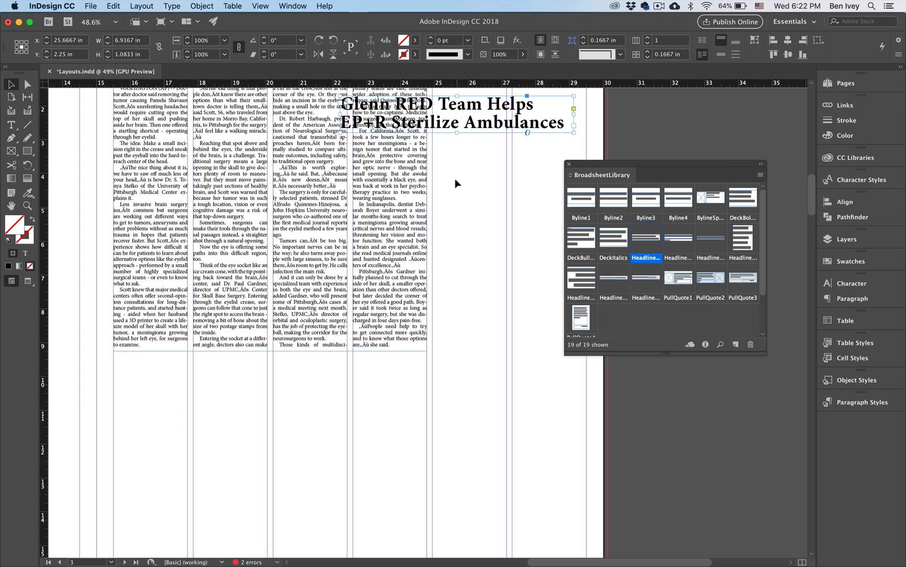
pyautogui.moveTo(458, 134); pyautogui.dragTo(378, 444)
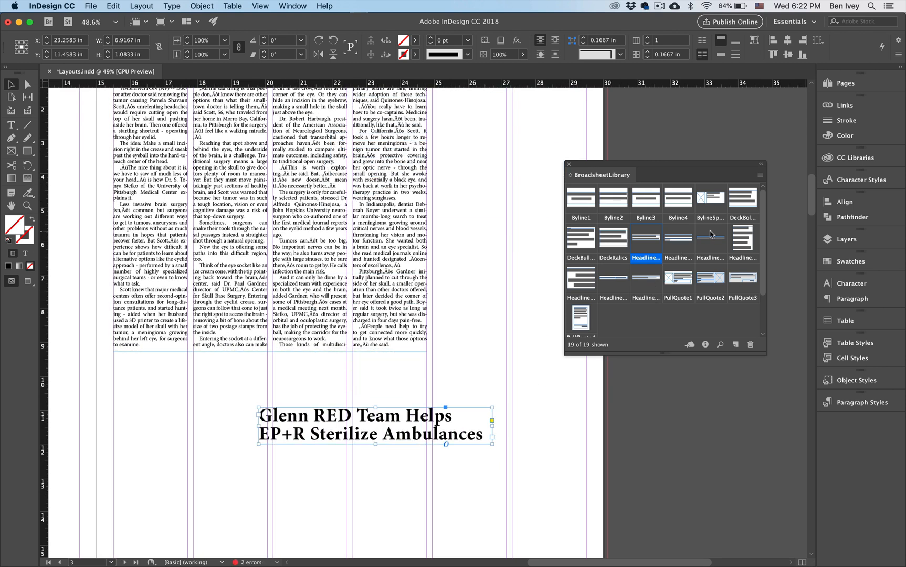
pyautogui.moveTo(712, 239); pyautogui.dragTo(367, 502)
pyautogui.moveTo(678, 239); pyautogui.dragTo(512, 377)
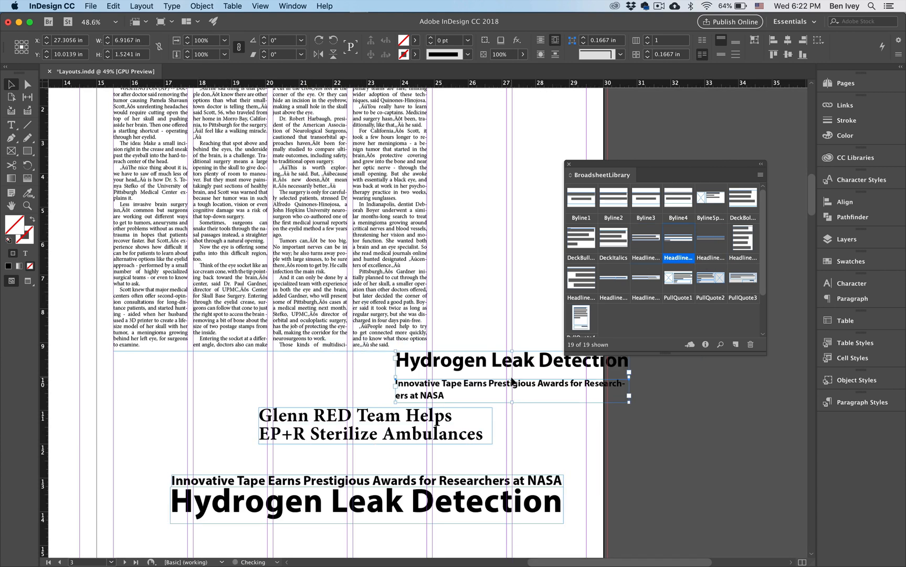
pyautogui.click(523, 341)
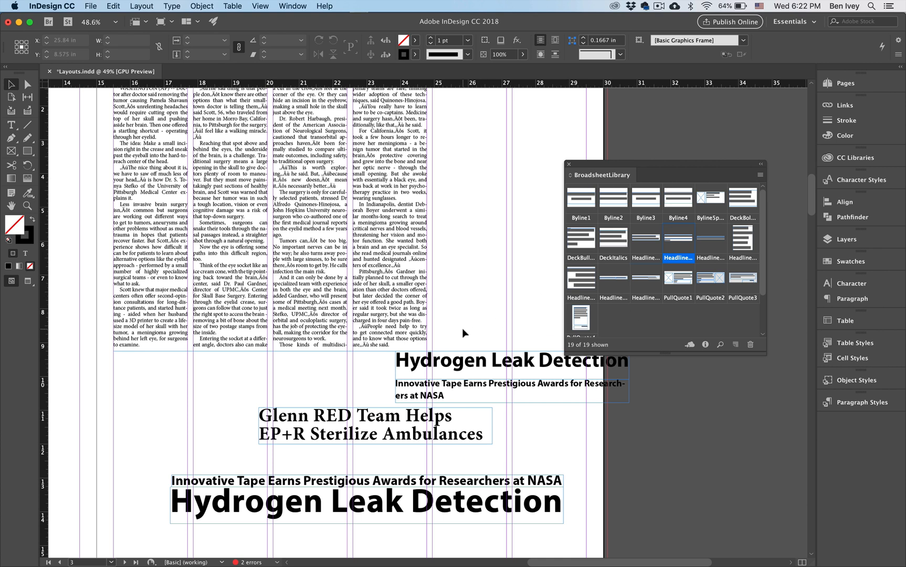
# Delete the three sample headlines below the Eyelid story.
pyautogui.moveTo(475, 344); pyautogui.dragTo(521, 535)
pyautogui.press('Delete')
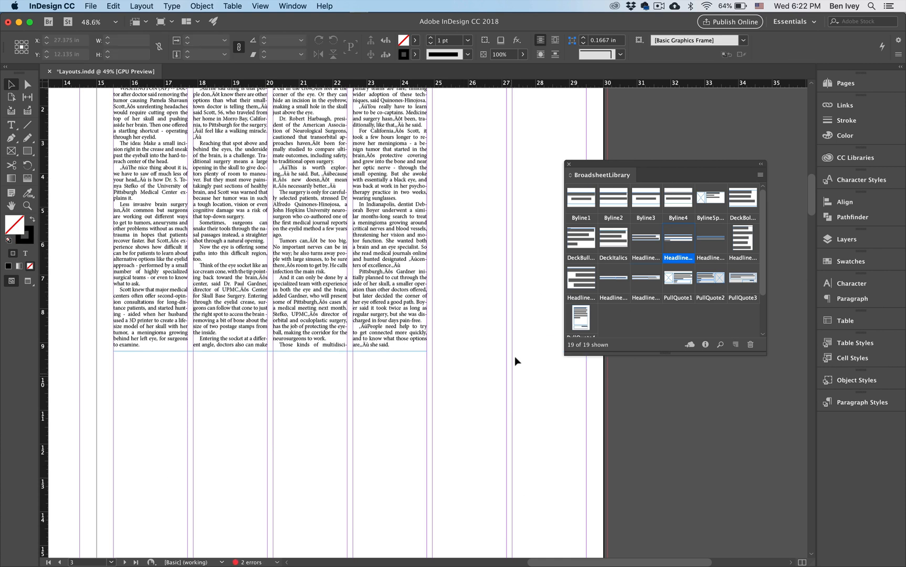
# Close the BroadsheetLibrary and go to the Europe anti-terror story on page 1.
pyautogui.scroll(5, 515, 356)
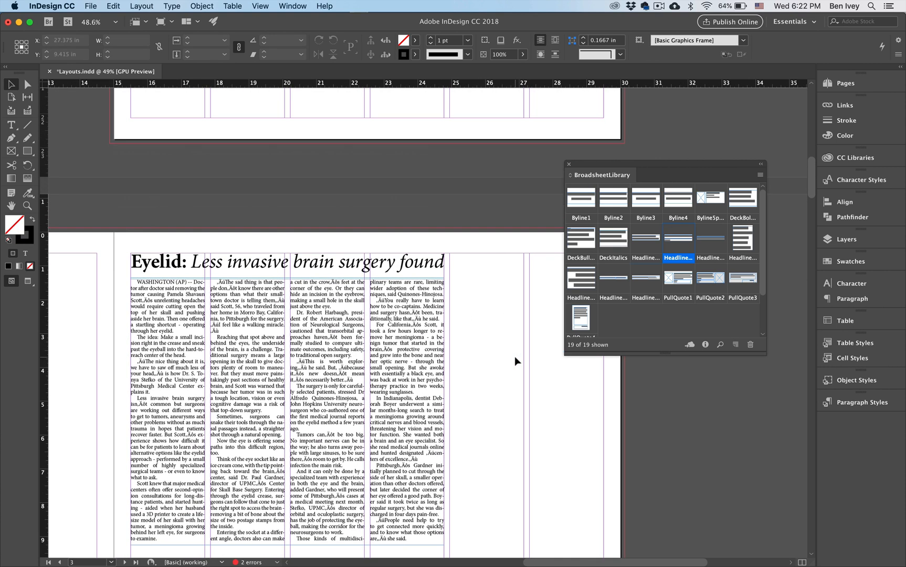
pyautogui.scroll(-1, 327, 313)
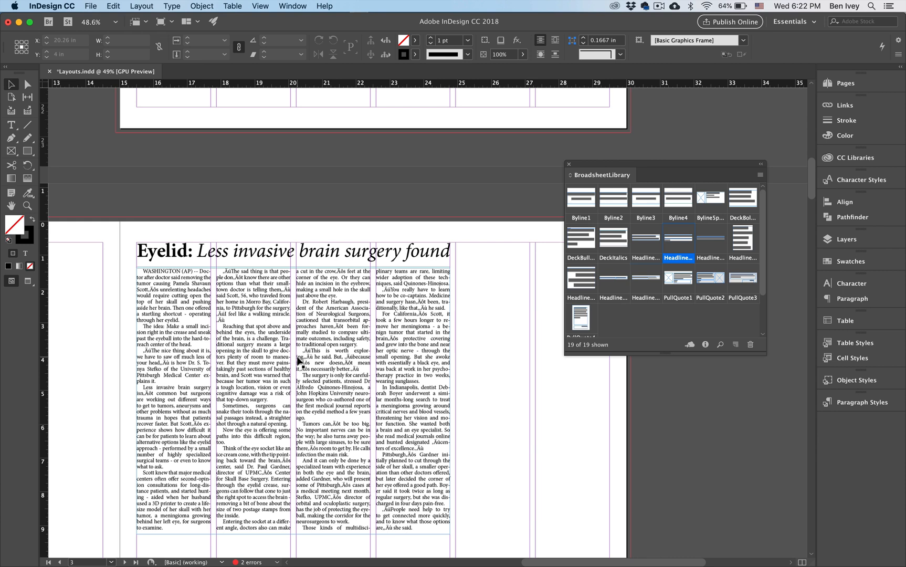
pyautogui.scroll(-1, 298, 362)
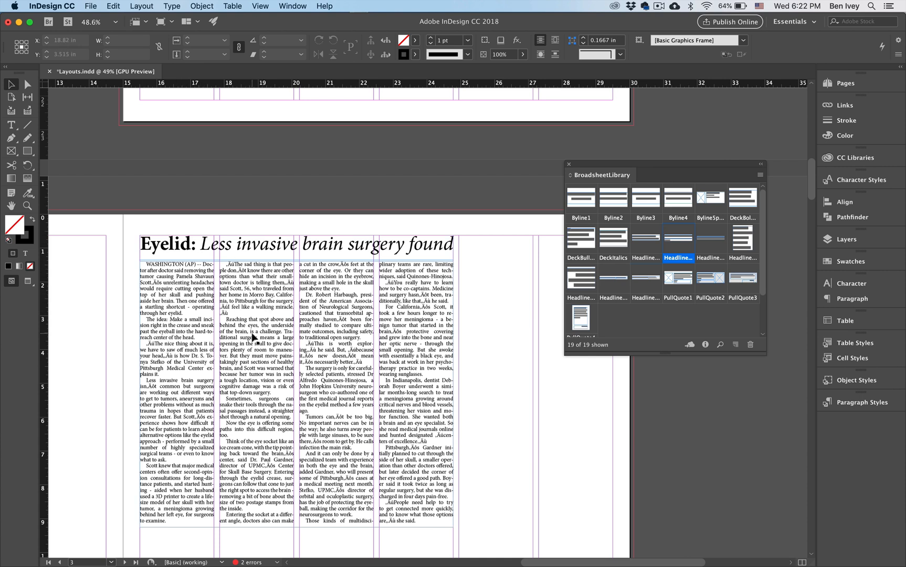
pyautogui.scroll(-2, 252, 337)
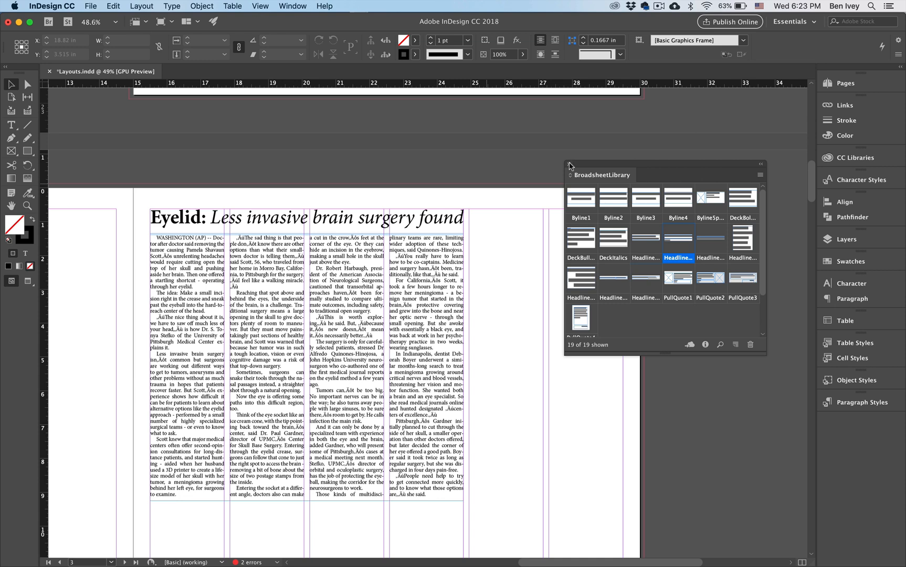
pyautogui.click(569, 164)
pyautogui.scroll(15, 509, 242)
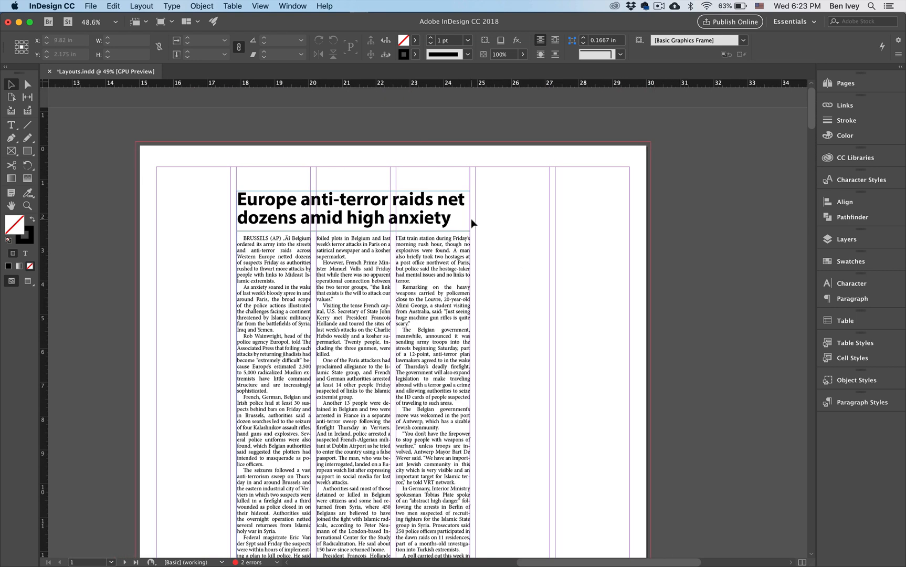
pyautogui.scroll(-3, 393, 292)
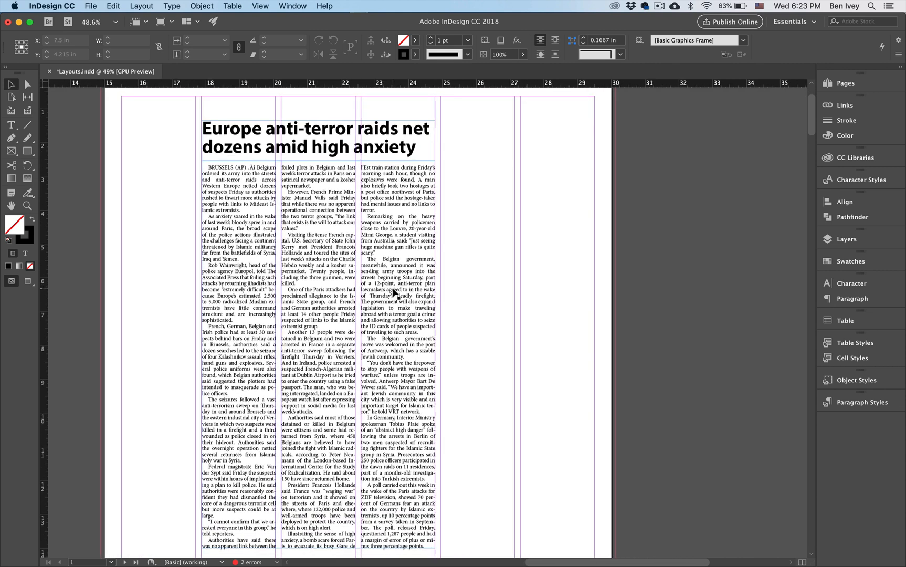
# Create a new library saved on the Desktop as Broadsheet Library.indl, declining the offer to try CC Libraries.
pyautogui.click(92, 6)
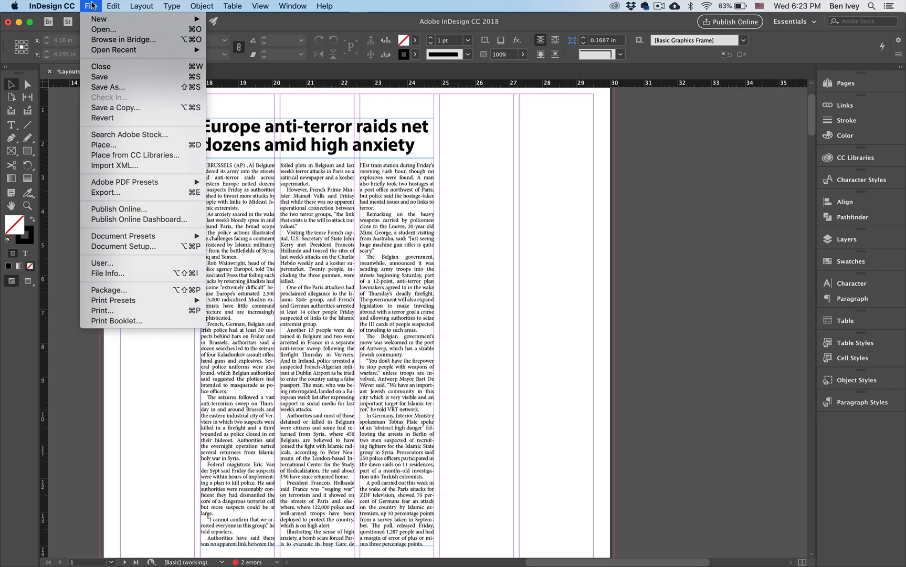
pyautogui.moveTo(98, 20)
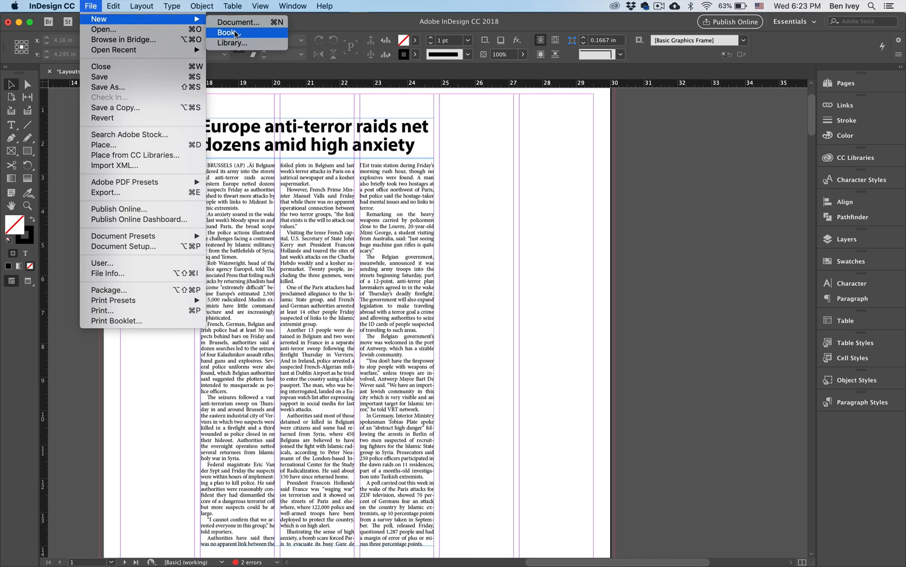
pyautogui.click(243, 47)
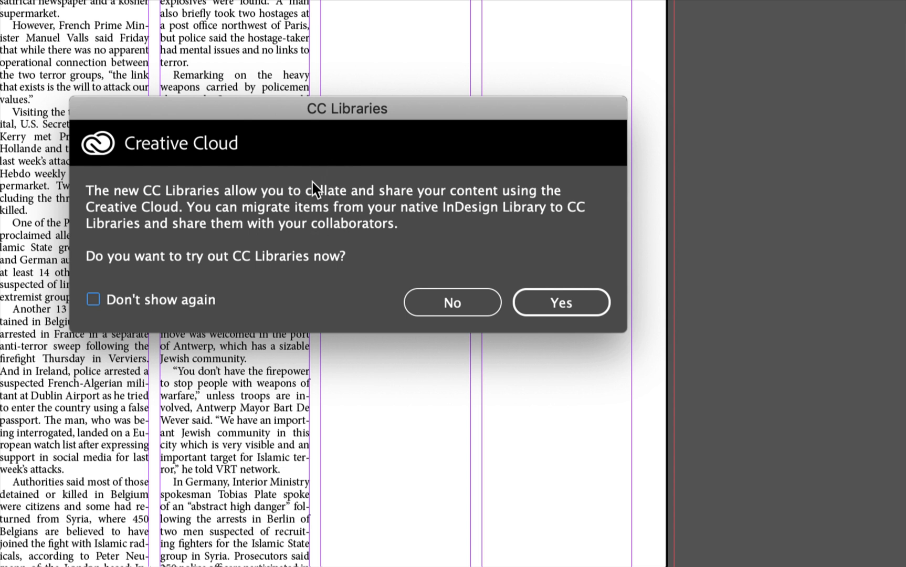
pyautogui.click(456, 304)
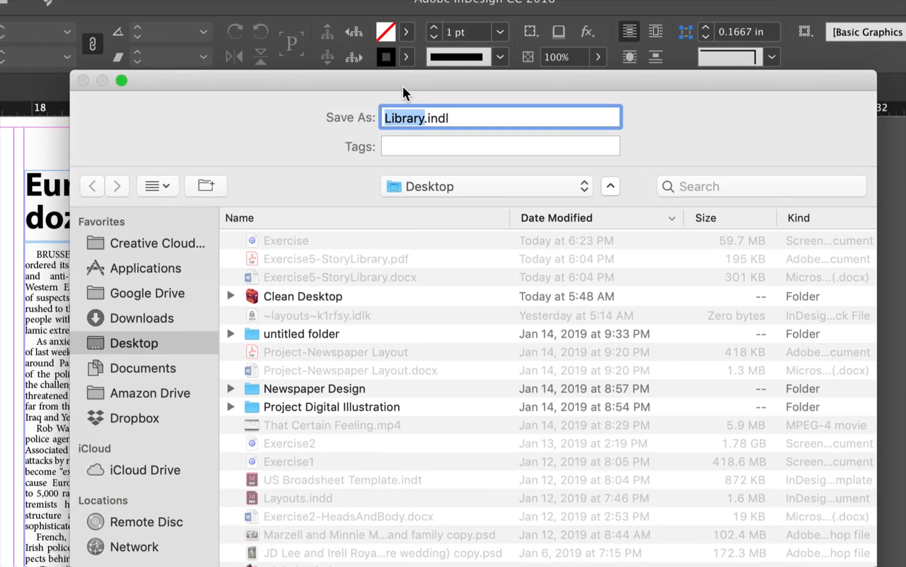
pyautogui.press('Left')
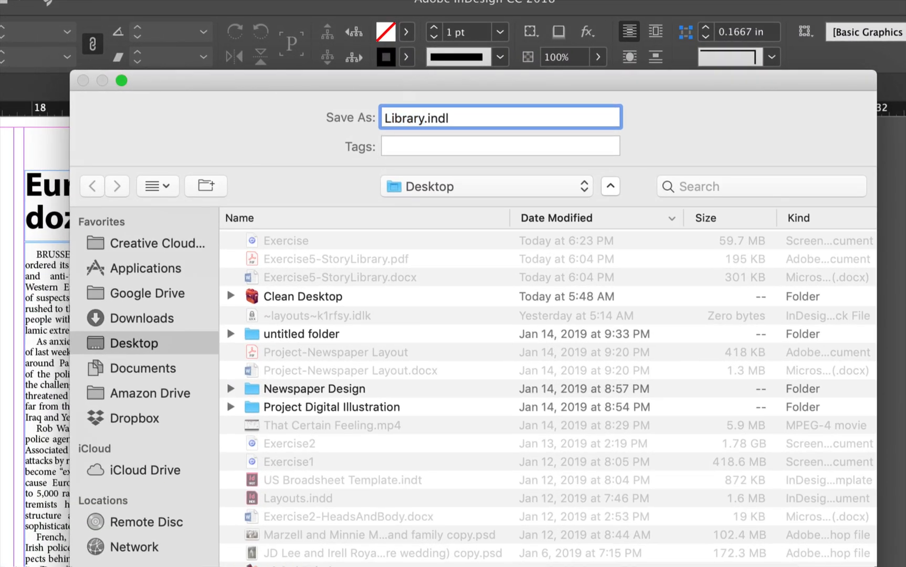
pyautogui.write('Broadsheet')
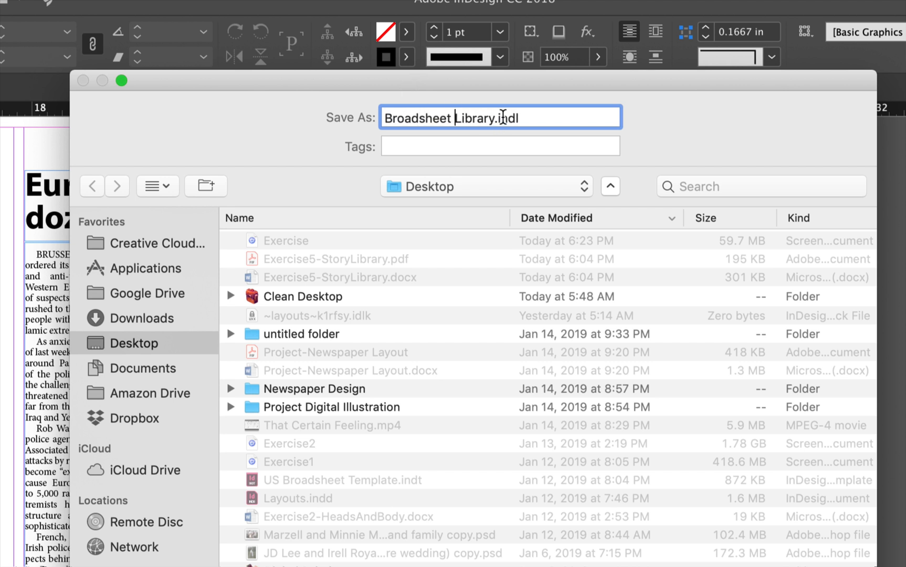
pyautogui.moveTo(498, 116); pyautogui.dragTo(532, 121)
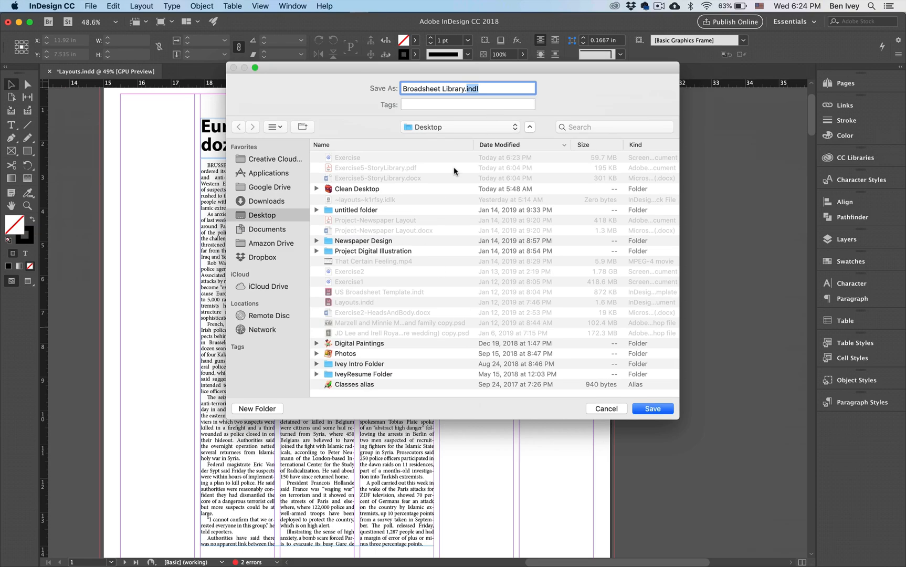
pyautogui.click(657, 409)
pyautogui.moveTo(430, 202); pyautogui.dragTo(543, 147)
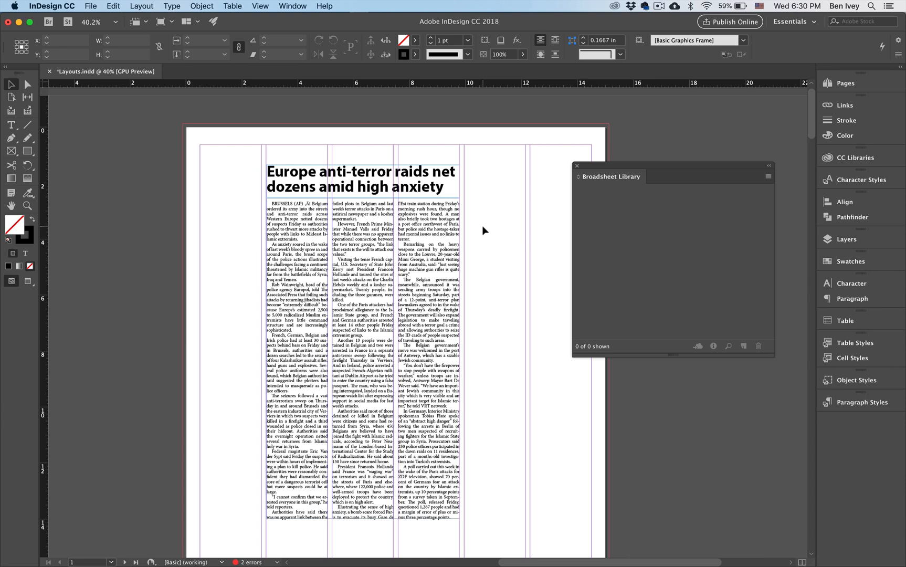
# Switch to Acrobat to check the list of required headline styles in Exercise5-StoryLibrary.pdf, and return to the Layouts.indd document in InDesign.
pyautogui.hotkey('ctrl', 'Up')
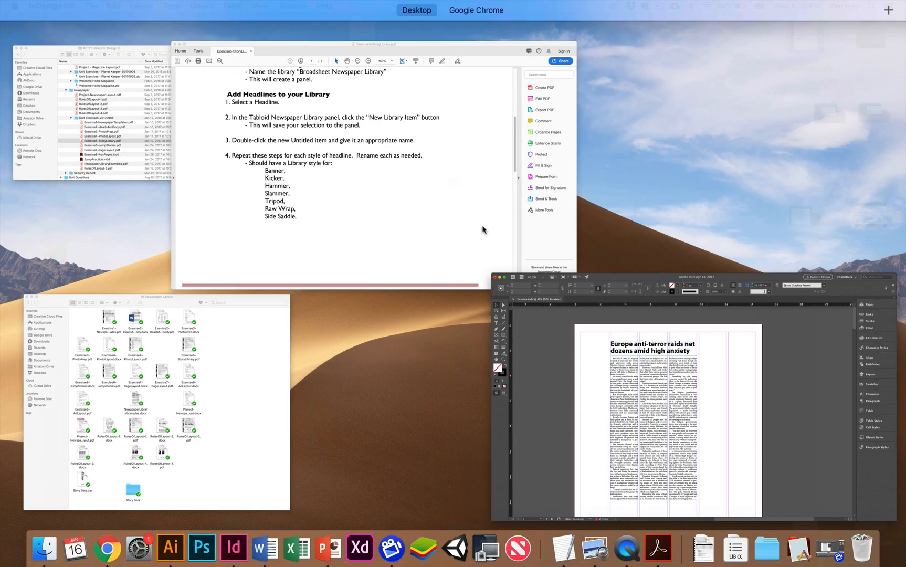
pyautogui.click(481, 226)
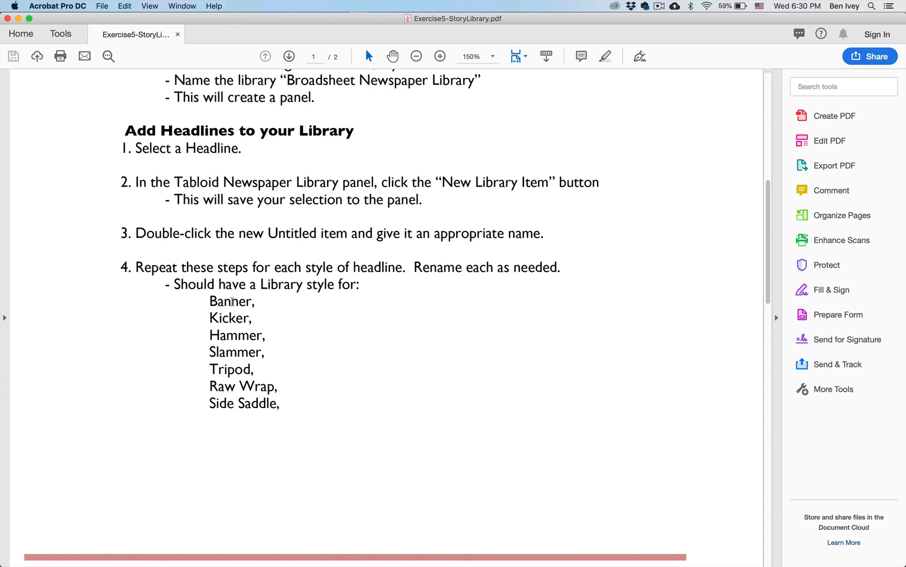
pyautogui.doubleClick(234, 318)
pyautogui.doubleClick(236, 336)
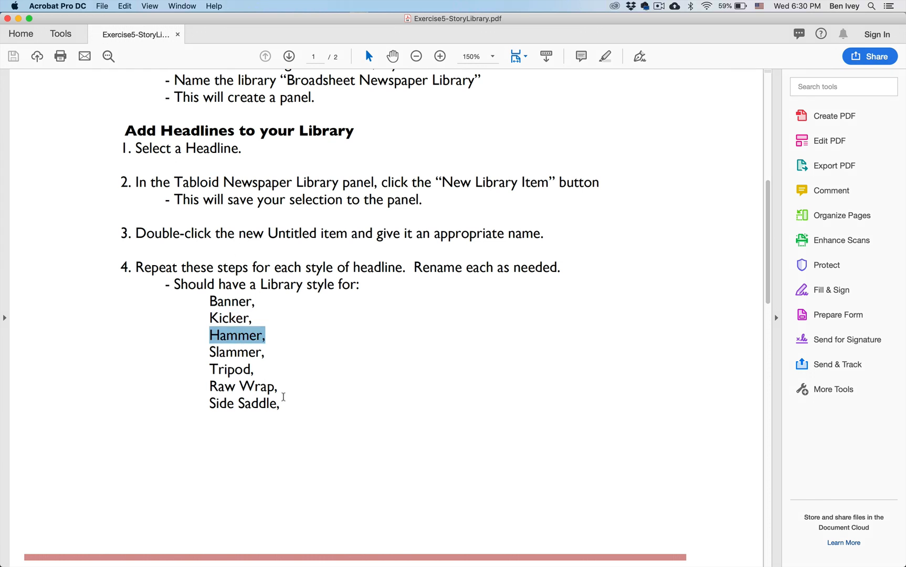
pyautogui.hotkey('ctrl', 'Up')
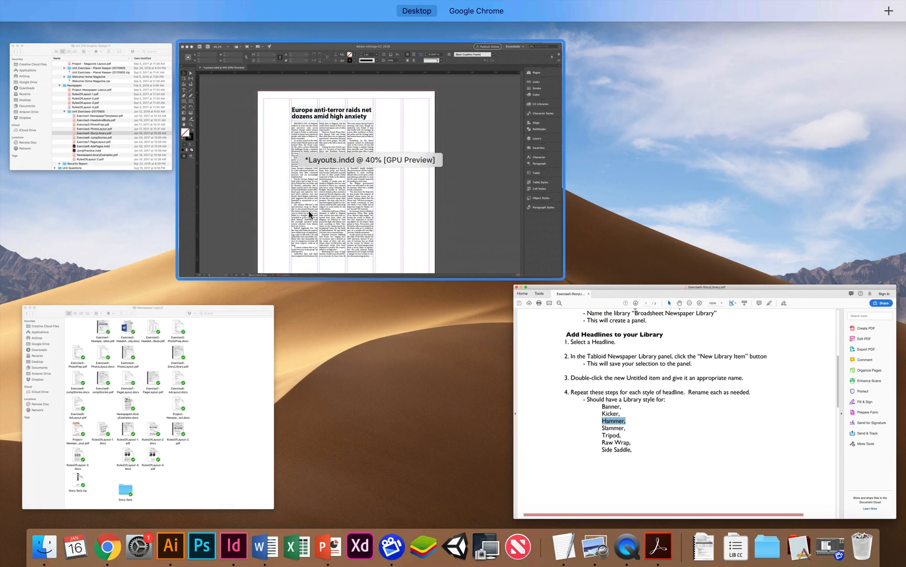
pyautogui.click(325, 194)
# Duplicate the Europe anti-terror headline frame to the blank space beside the story, at about X 14.39 in, Y 1.85 in.
pyautogui.hscroll(2, 489, 269)
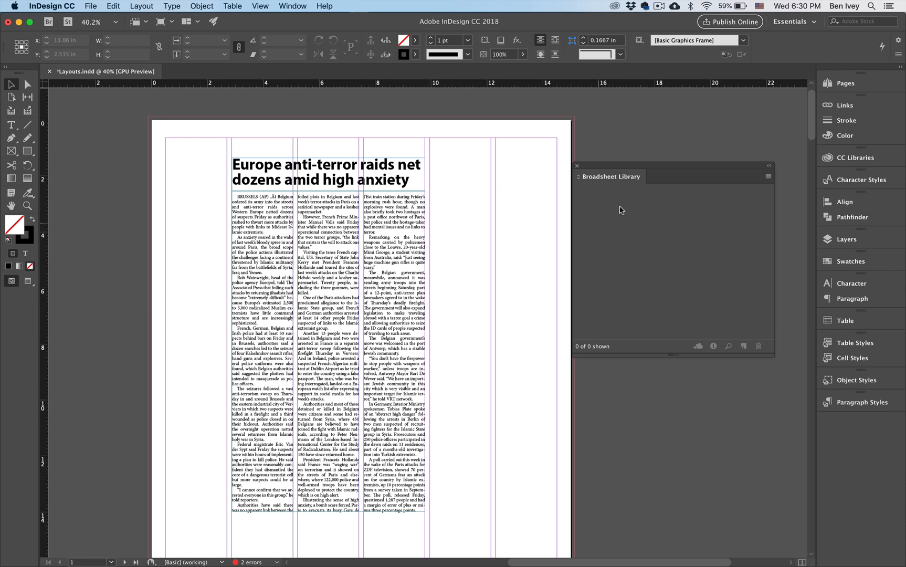
pyautogui.scroll(3, 481, 182)
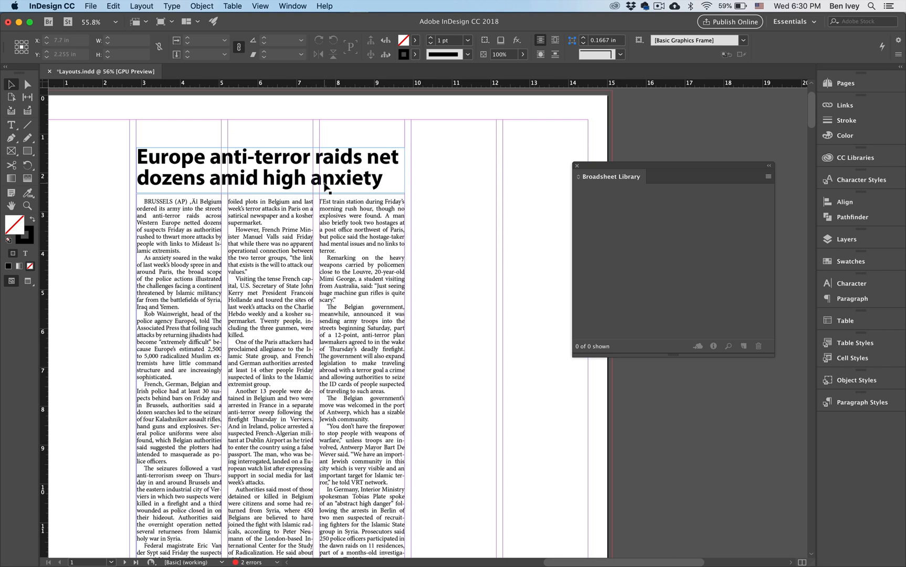
pyautogui.click(316, 181)
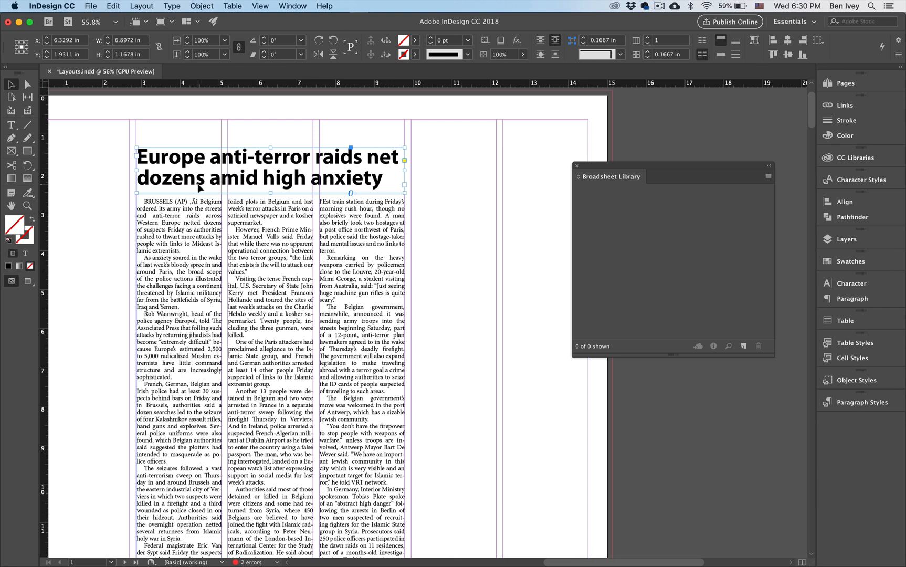
pyautogui.hscroll(-2, 369, 154)
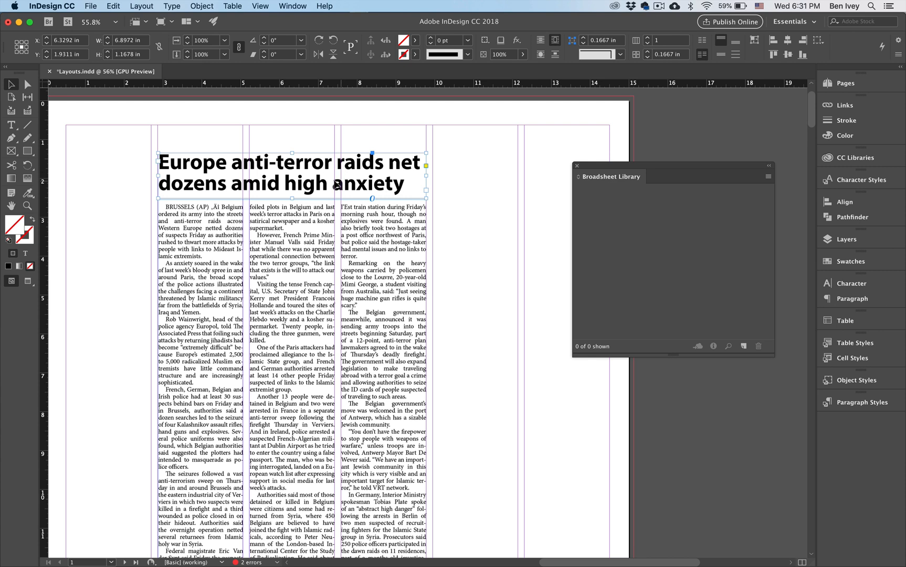
pyautogui.hscroll(5, 306, 168)
pyautogui.scroll(1, 306, 168)
pyautogui.scroll(-2, 306, 168)
pyautogui.hscroll(-1, 306, 168)
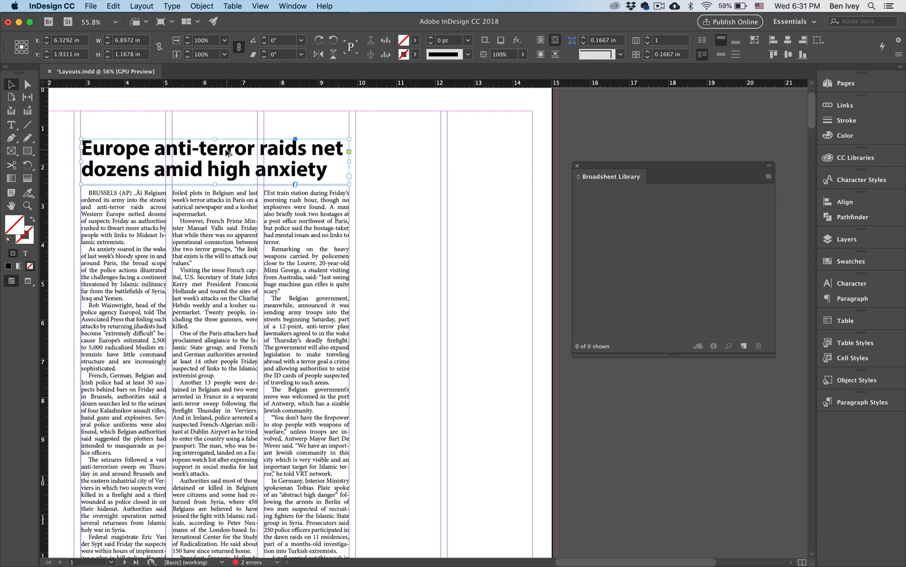
pyautogui.moveTo(234, 151); pyautogui.dragTo(547, 147)
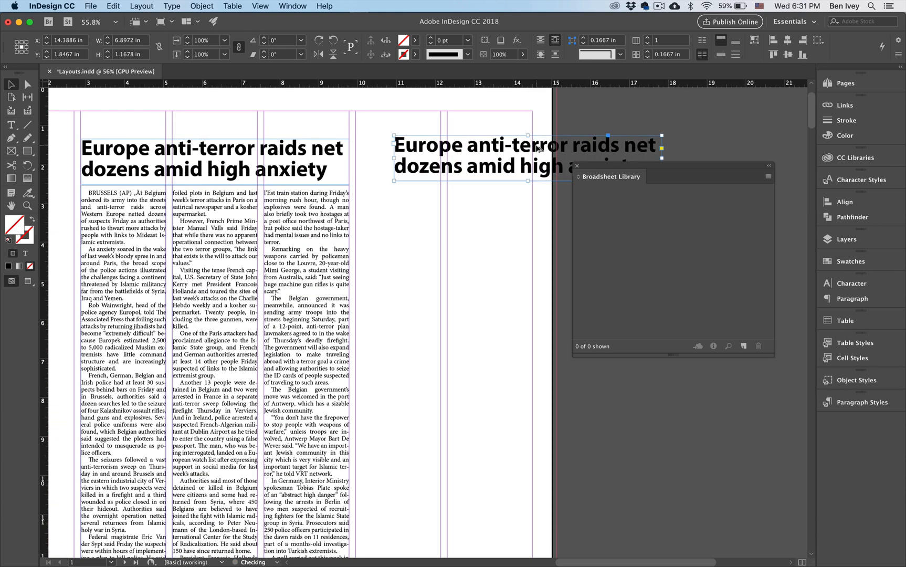
# Replace the text of the copied headline with the placeholder "adfsadsf asdfa dfad fadf adfa dfdfdfdf".
pyautogui.scroll(2, 540, 150)
pyautogui.scroll(-1, 492, 181)
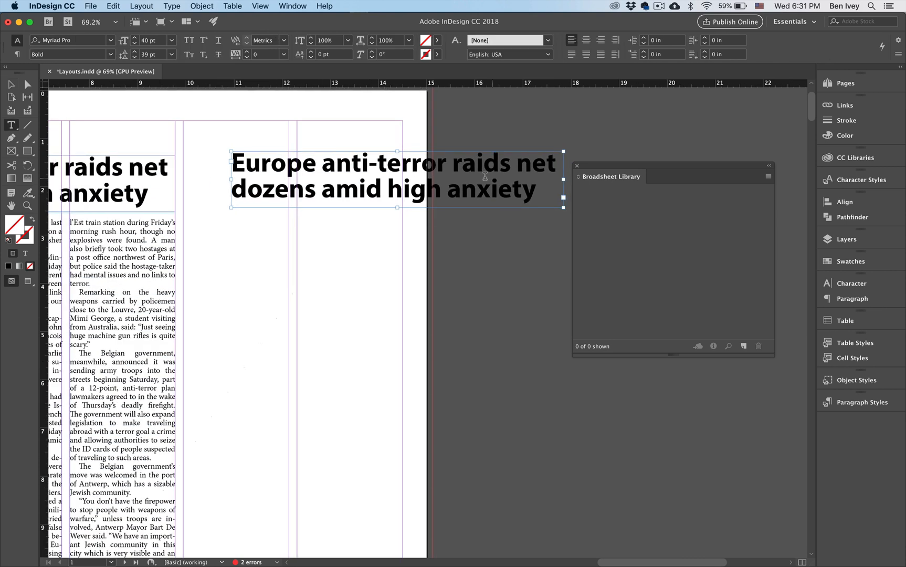
pyautogui.doubleClick(486, 177)
pyautogui.press('super+a')
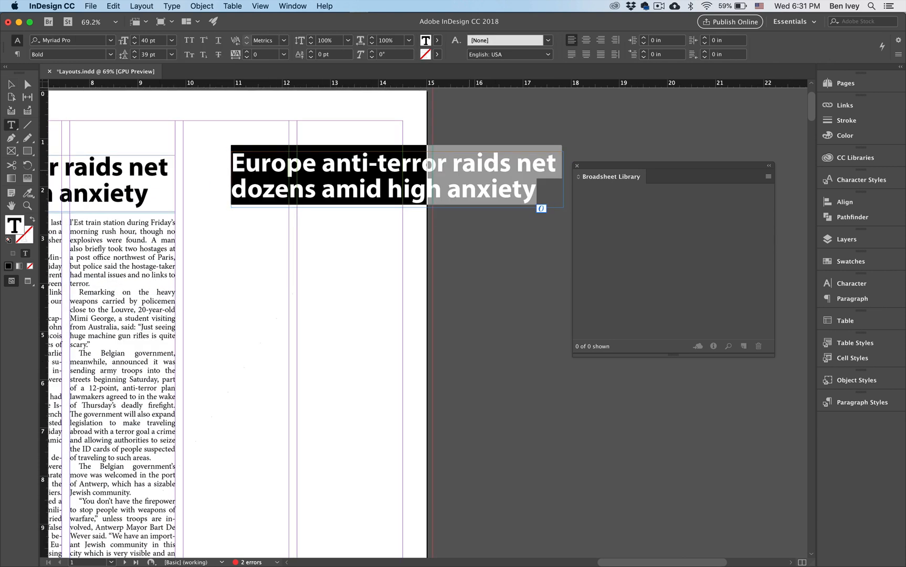
pyautogui.write('adfsadsf asdfa d')
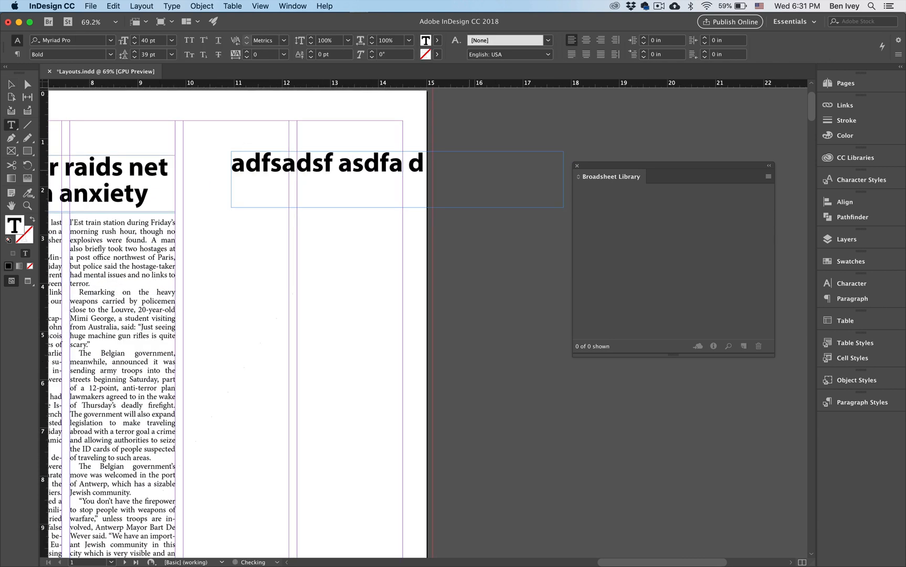
pyautogui.write('fad fadf adfa dfdfdfdf')
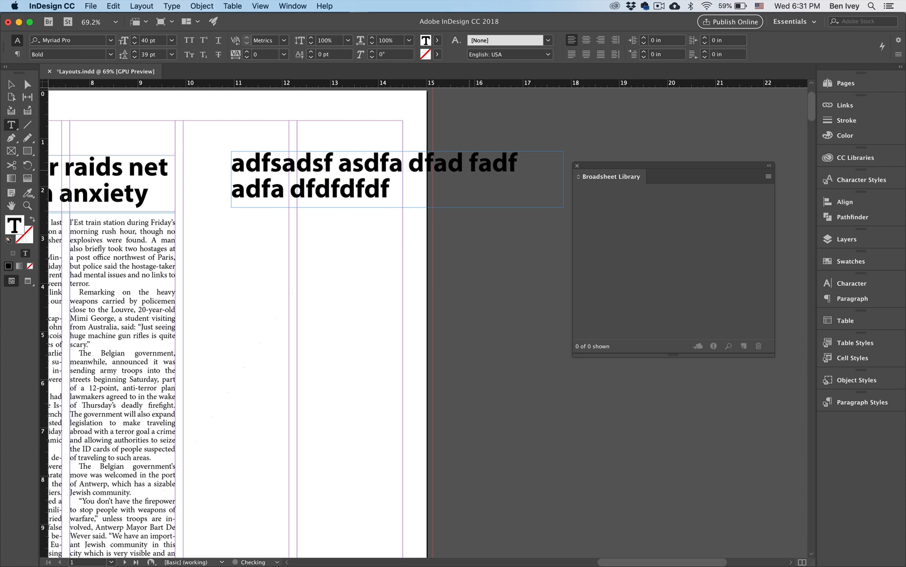
# Add the placeholder headline frame to the Broadsheet Library as Headline Banner, and display the library items as large thumbnails.
pyautogui.click(15, 78)
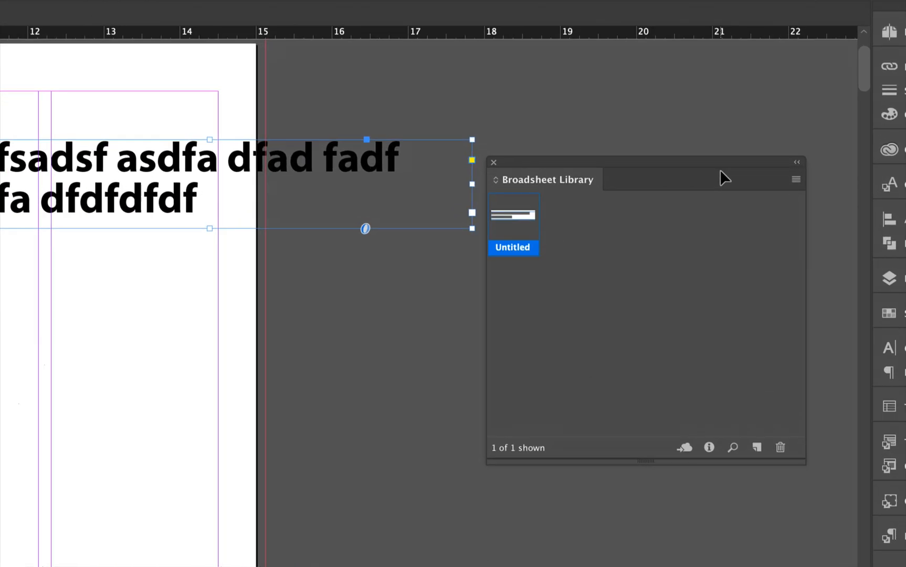
pyautogui.doubleClick(512, 253)
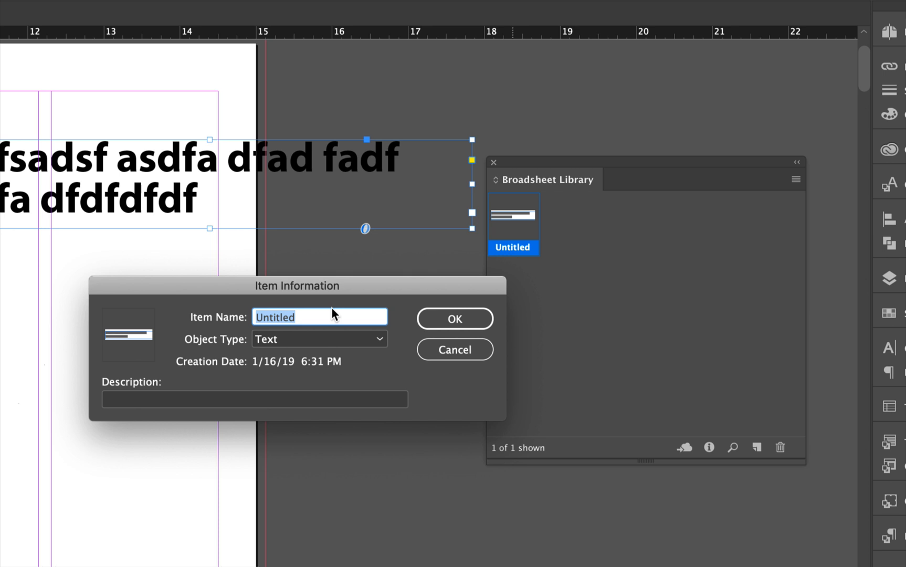
pyautogui.write('Headli')
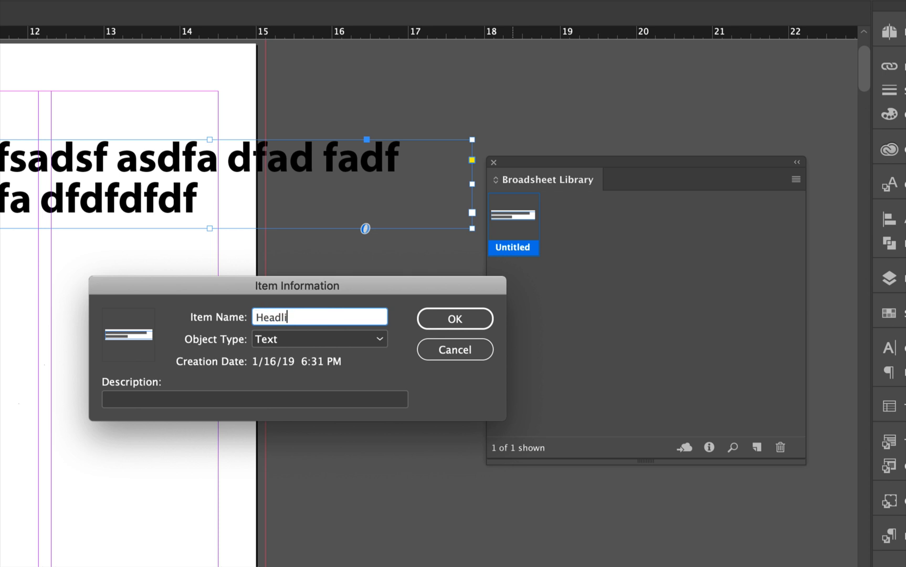
pyautogui.write('ne Banner')
pyautogui.click(445, 320)
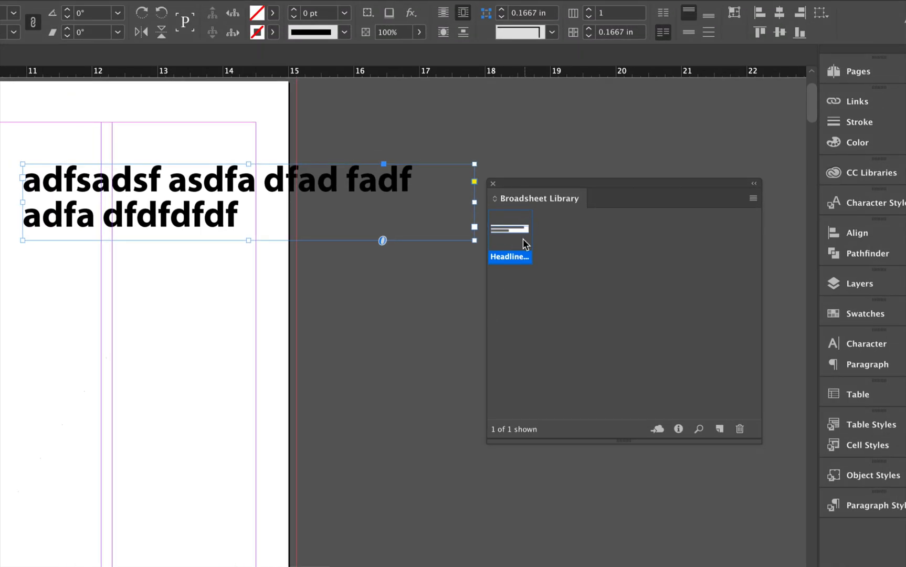
pyautogui.click(754, 199)
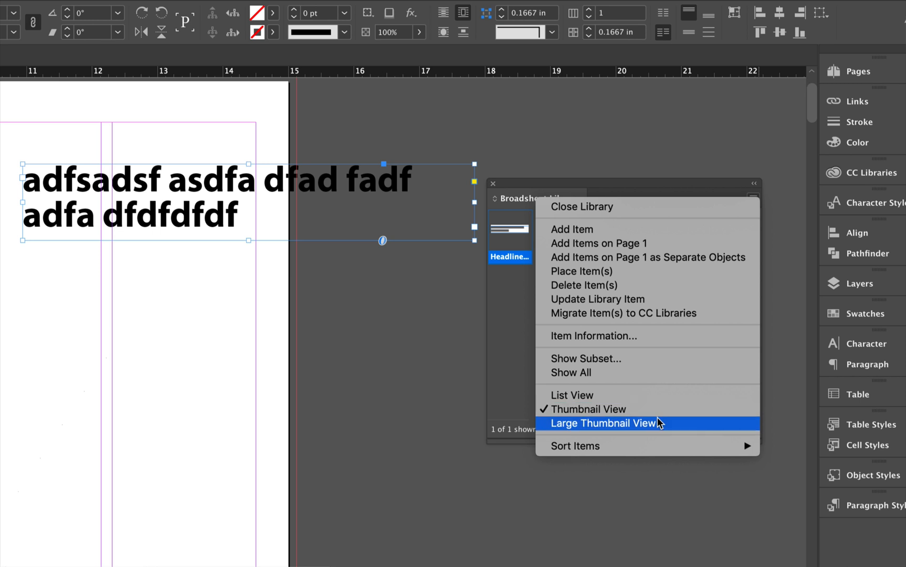
pyautogui.click(603, 423)
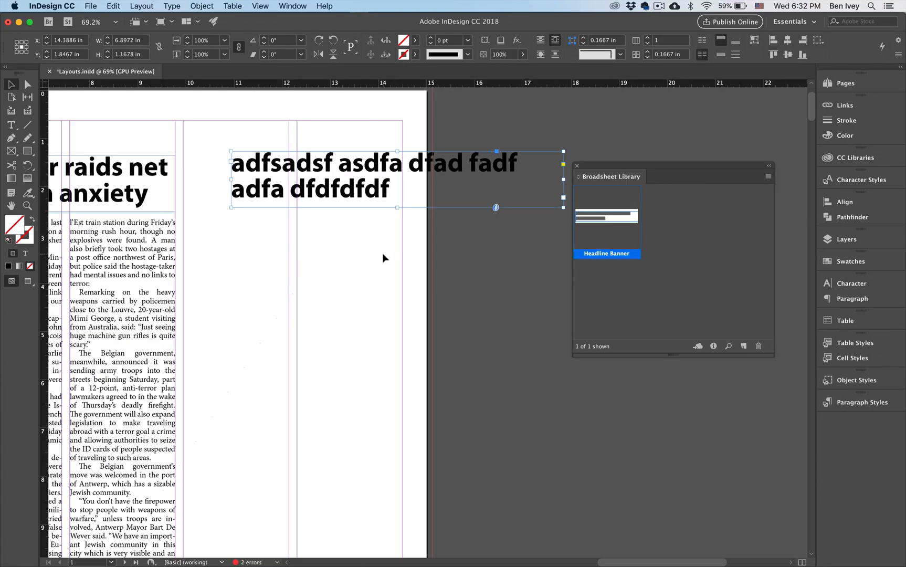
# Duplicate the page 3 Eyelid headline frame to about X 27.14 in, Y 5.04 in, and narrow the copy to 7 in.
pyautogui.scroll(-2, 382, 258)
pyautogui.hscroll(-2, 382, 257)
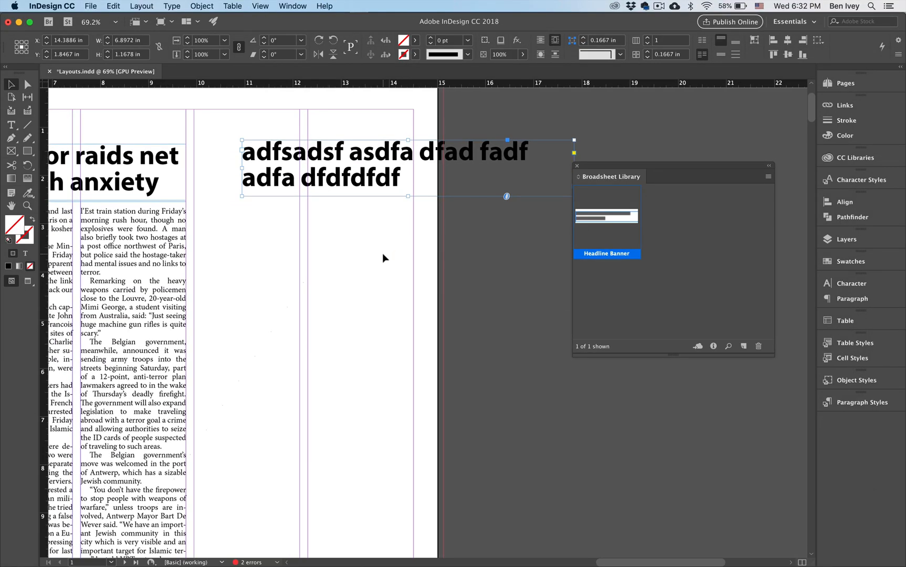
pyautogui.scroll(-15, 395, 196)
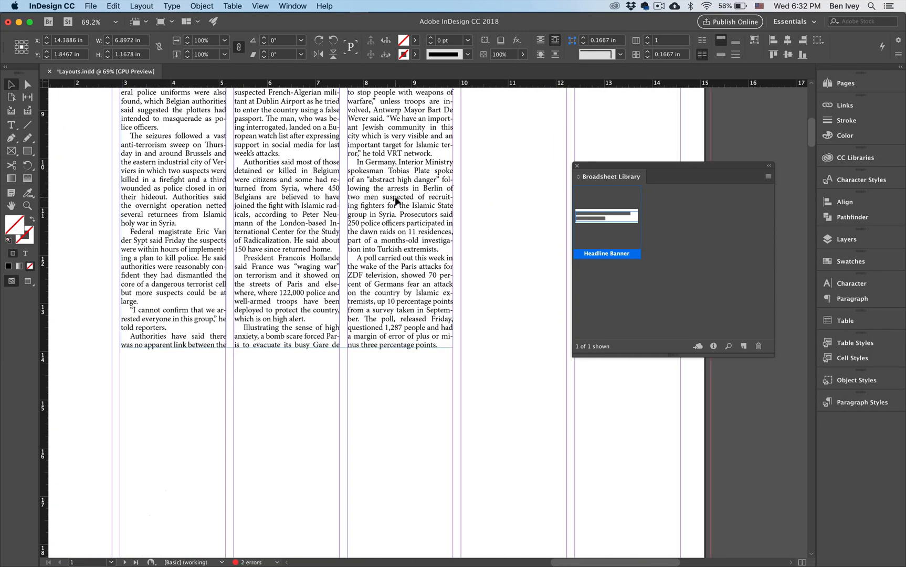
pyautogui.hscroll(-5, 395, 196)
pyautogui.scroll(-3, 395, 196)
pyautogui.hscroll(-10, 395, 196)
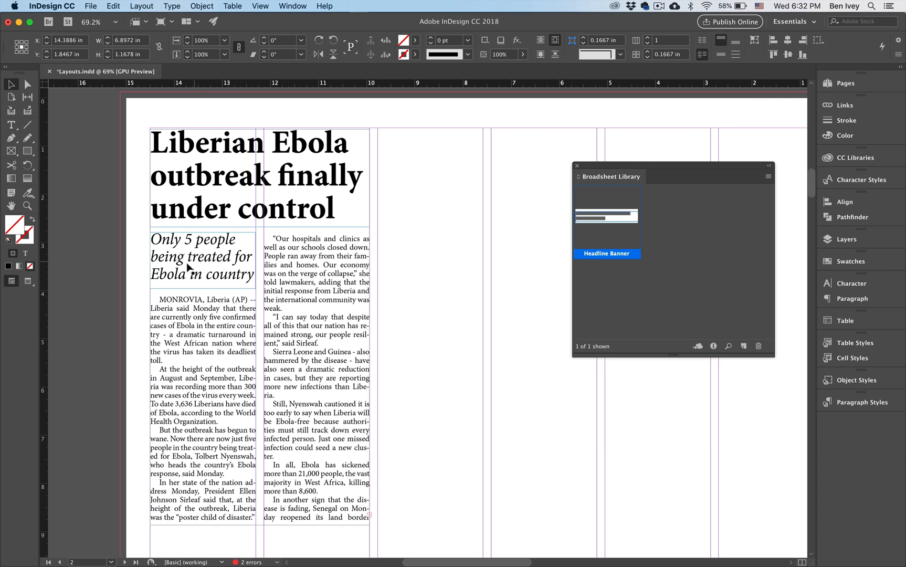
pyautogui.hscroll(10, 393, 254)
pyautogui.hscroll(5, 391, 256)
pyautogui.scroll(3, 315, 236)
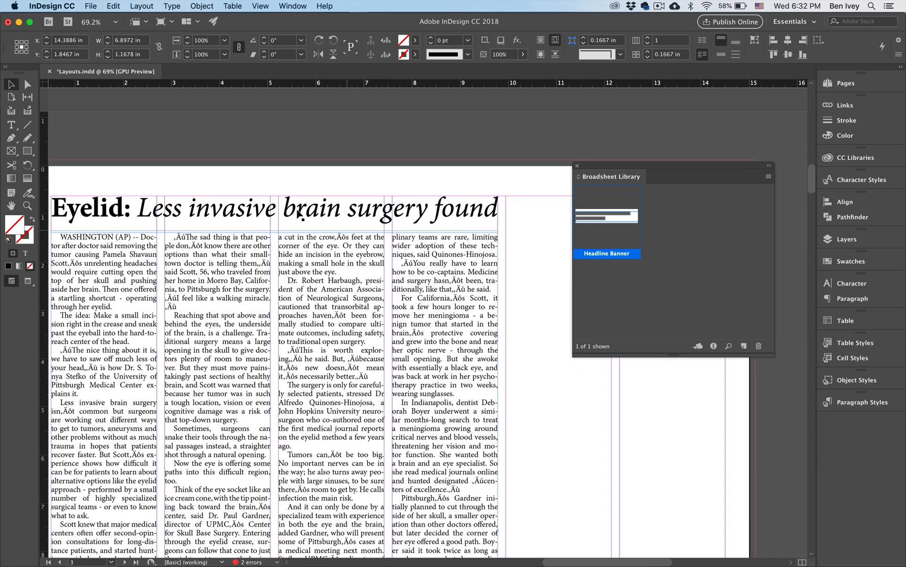
pyautogui.click(261, 214)
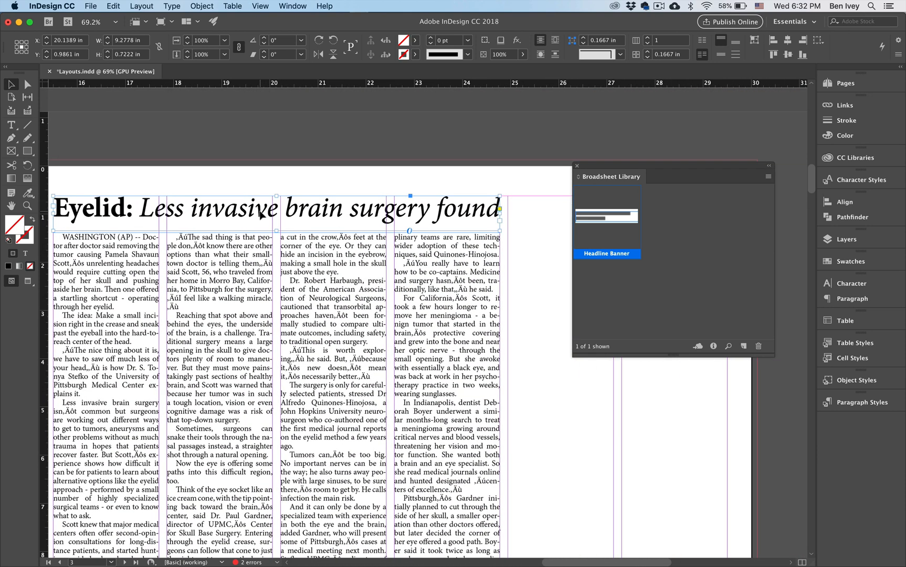
pyautogui.moveTo(261, 213); pyautogui.dragTo(589, 411)
pyautogui.hscroll(5, 589, 410)
pyautogui.scroll(-2, 589, 411)
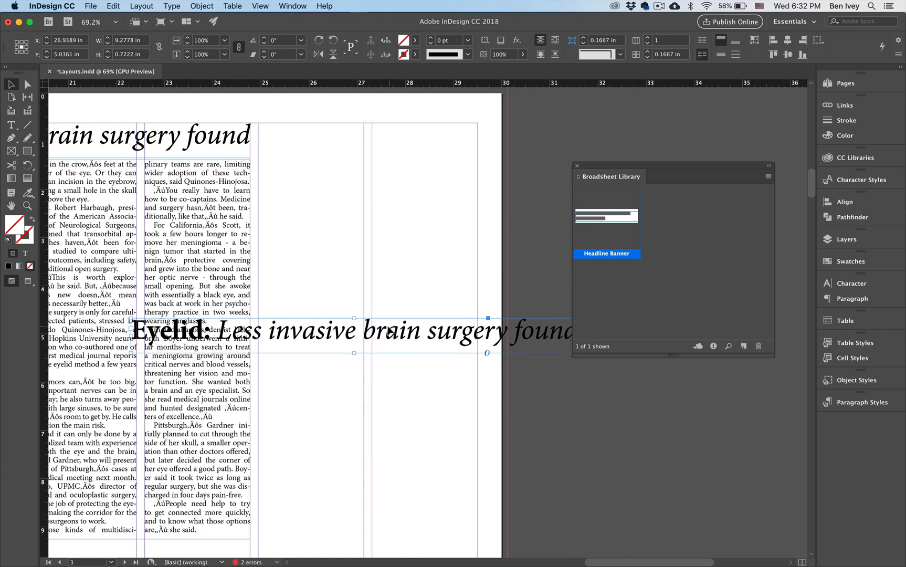
pyautogui.moveTo(391, 333); pyautogui.dragTo(400, 334)
pyautogui.hscroll(3, 403, 341)
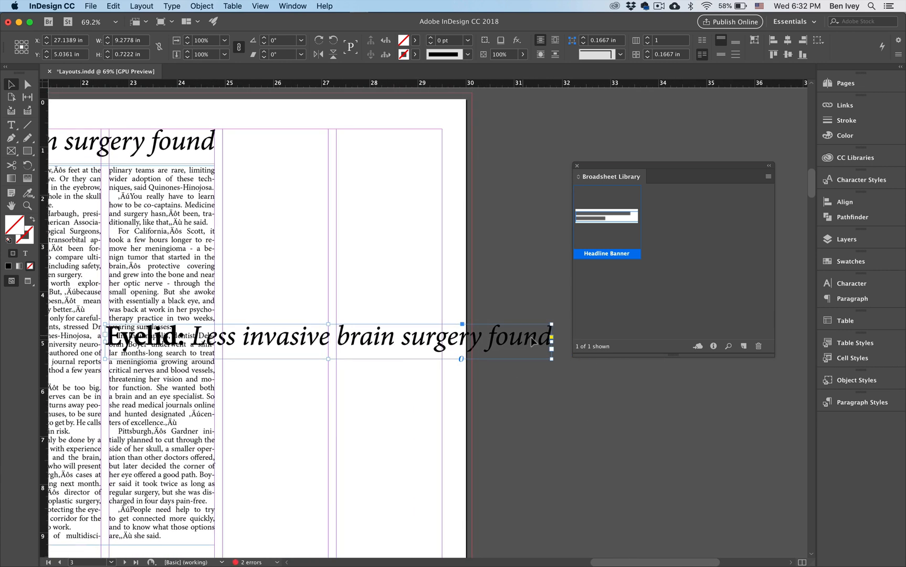
pyautogui.moveTo(551, 341); pyautogui.dragTo(439, 344)
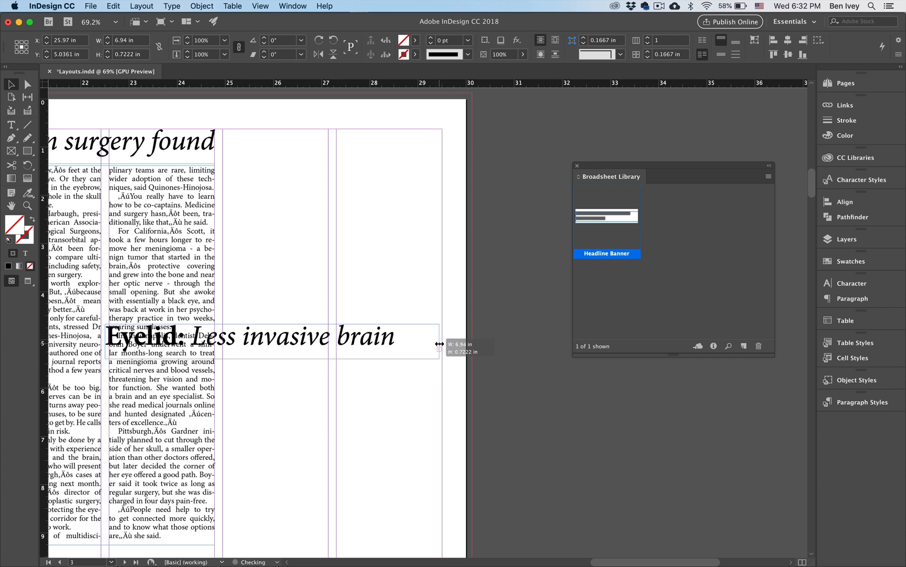
# Replace the copied Eyelid headline's text with the placeholder "adfadsf: adfadadsfasdf asdfad", keeping the bold lead-in and italic remainder.
pyautogui.press('t')
pyautogui.doubleClick(145, 335)
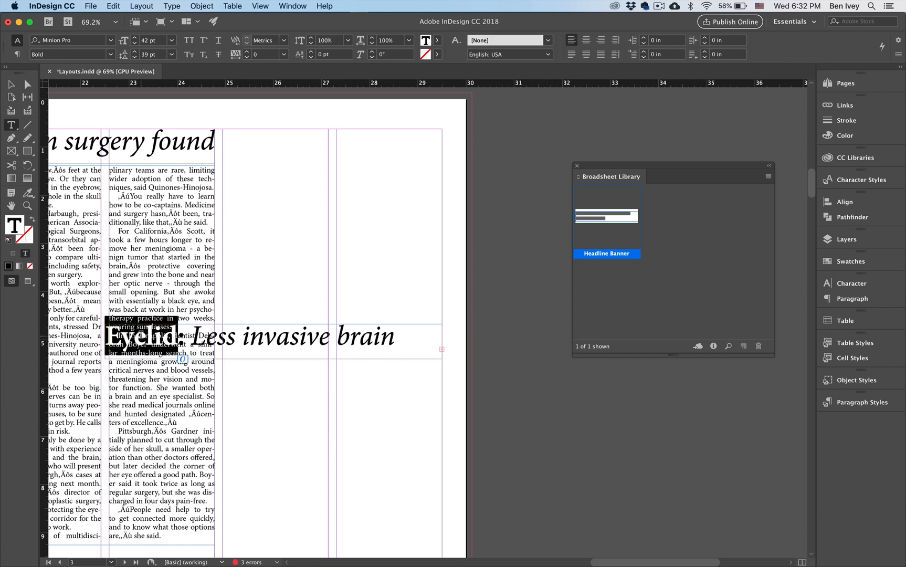
pyautogui.write('adfadsf')
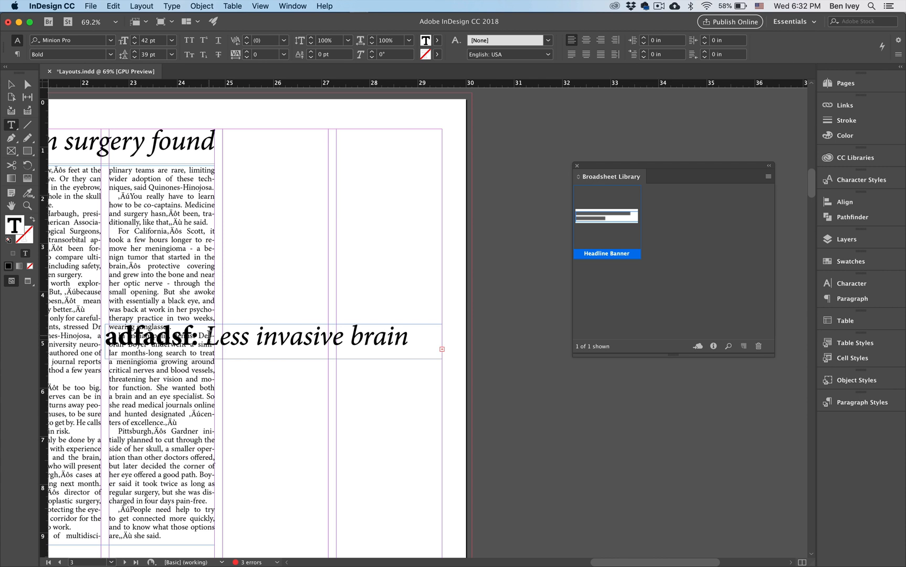
pyautogui.moveTo(206, 336); pyautogui.dragTo(397, 339)
pyautogui.write('adfadsf: adfadn surgery found')
pyautogui.keyDown('shift'); pyautogui.click(441, 338); pyautogui.keyUp('shift')
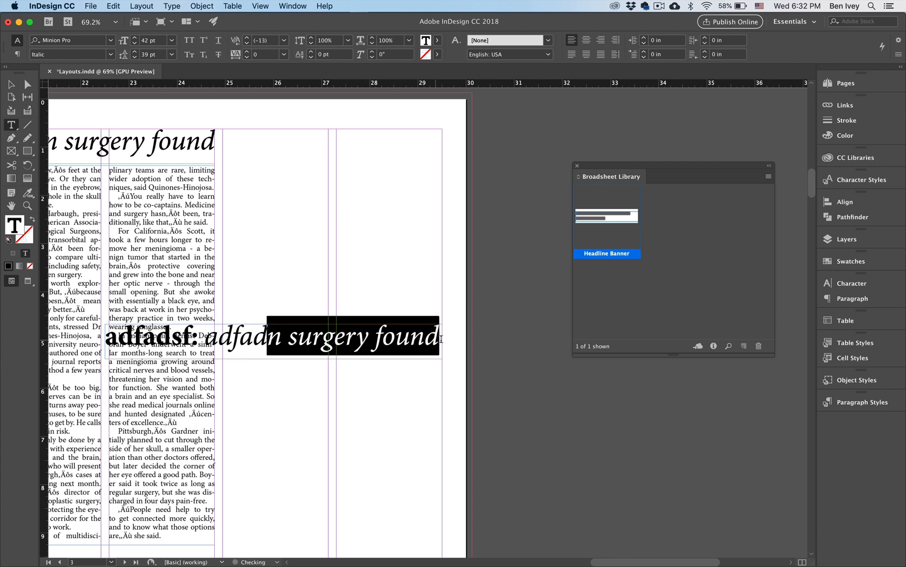
pyautogui.write('adsfasdf asdfad')
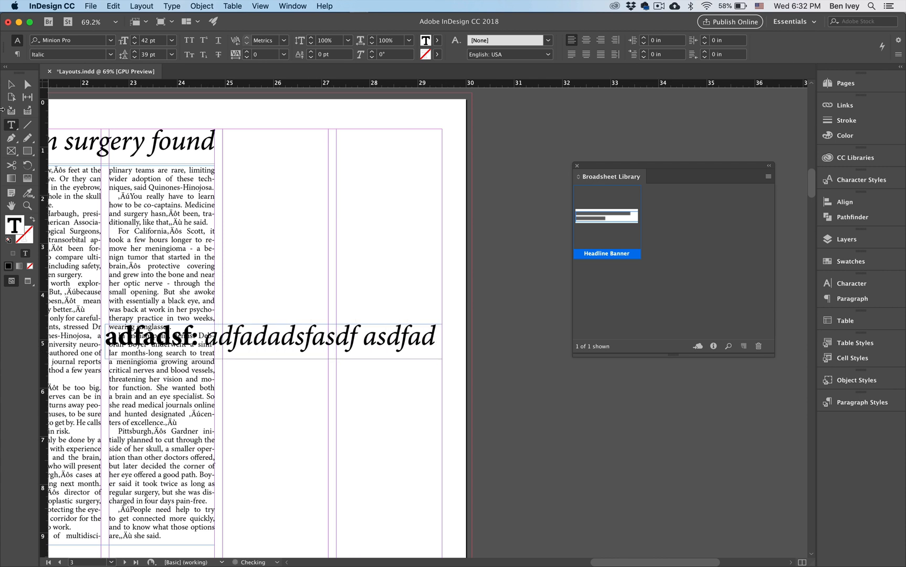
# Move the placeholder headline frame clear of the story text, to about X 28.88 in, Y 4.78 in.
pyautogui.press('Escape')
pyautogui.moveTo(295, 333); pyautogui.dragTo(428, 320)
pyautogui.hscroll(1, 428, 320)
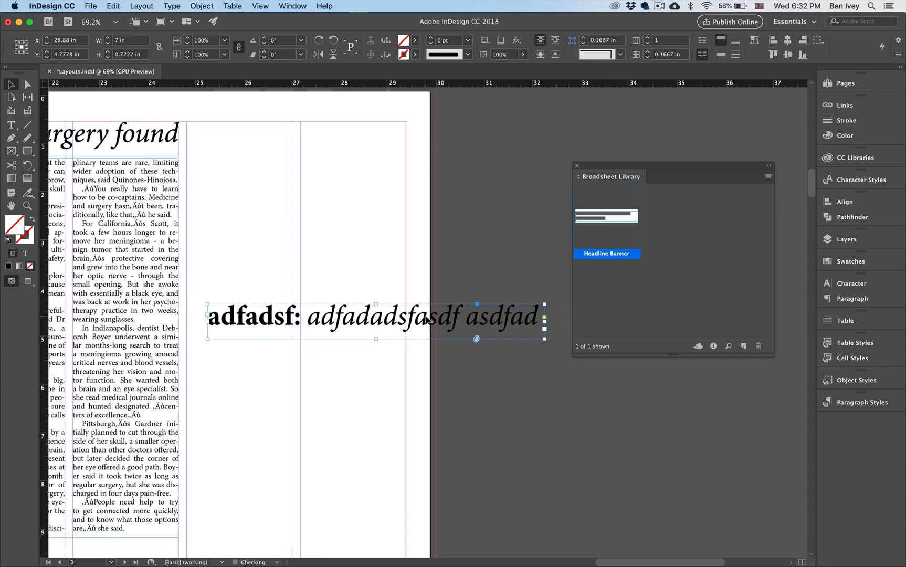
pyautogui.hscroll(1, 426, 319)
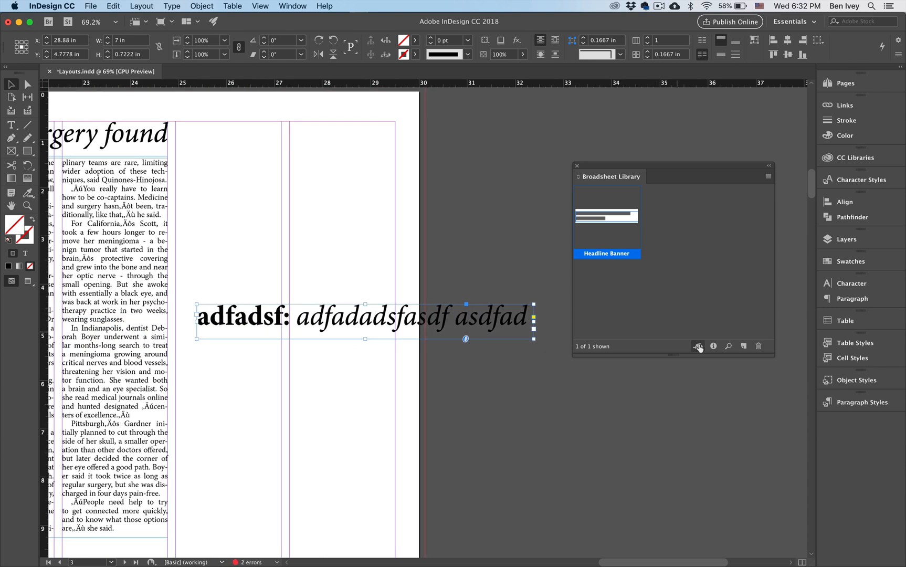
# Add the bold and italic placeholder headline to the Broadsheet Library and name the item Headline Slammer.
pyautogui.click(743, 346)
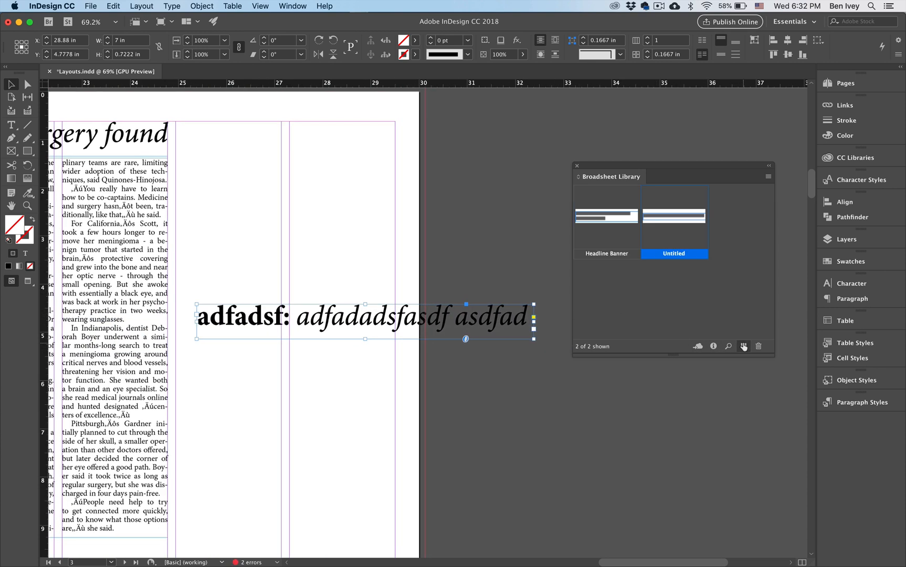
pyautogui.doubleClick(675, 255)
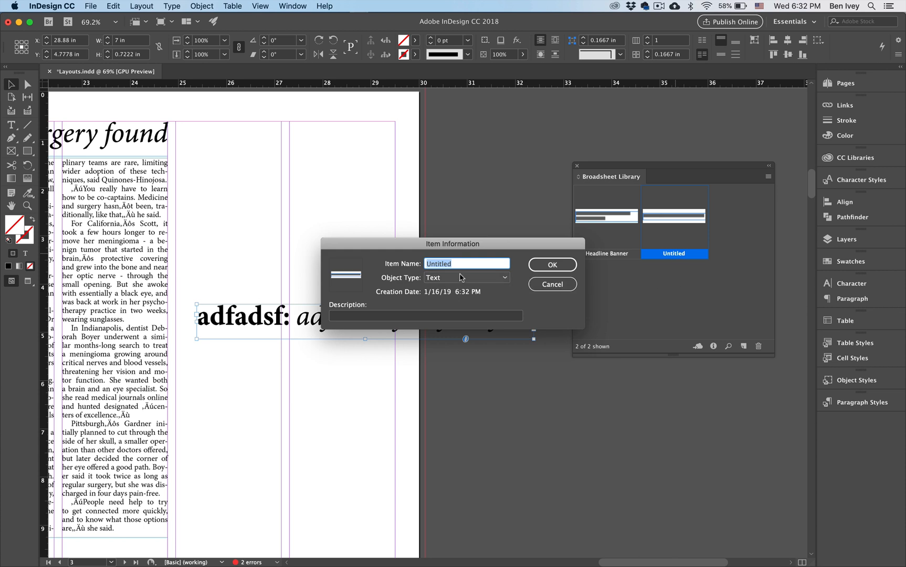
pyautogui.write('Headline Slammer')
pyautogui.click(544, 266)
# Duplicate the page 4 Microsoft earnings headline with its italic deck below the story, at about X 7.67 in, Y 9.04 in.
pyautogui.scroll(-5, 479, 335)
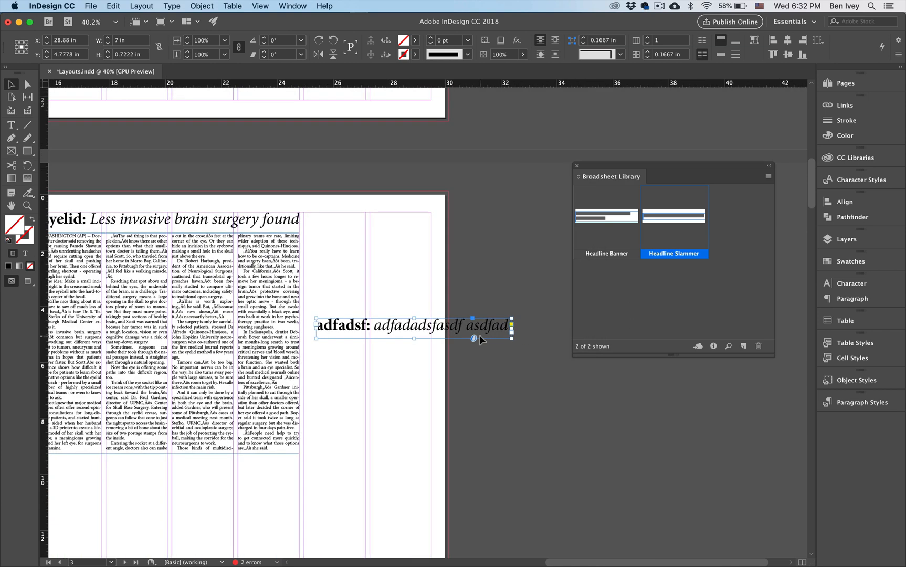
pyautogui.scroll(-13, 479, 335)
pyautogui.hscroll(-7, 479, 335)
pyautogui.hscroll(-6, 479, 335)
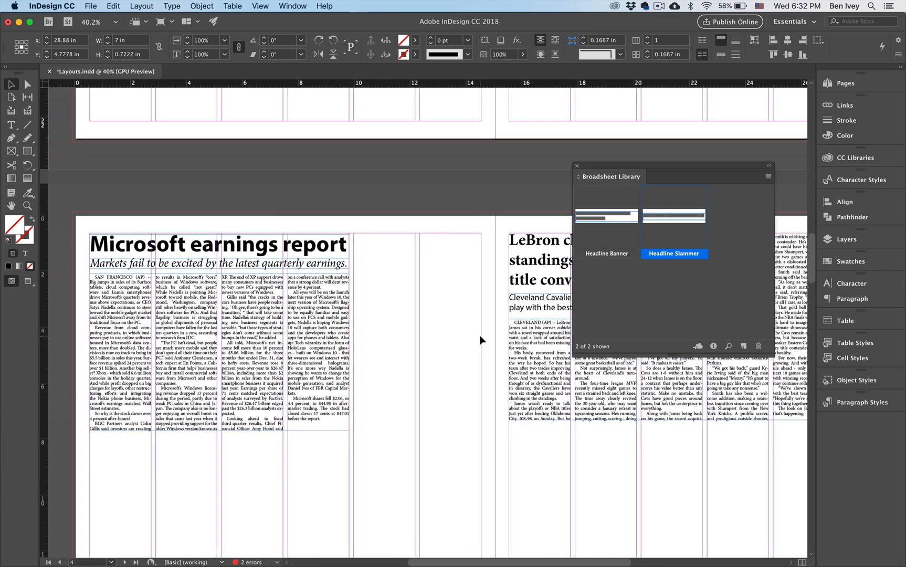
pyautogui.scroll(3, 480, 334)
pyautogui.click(313, 243)
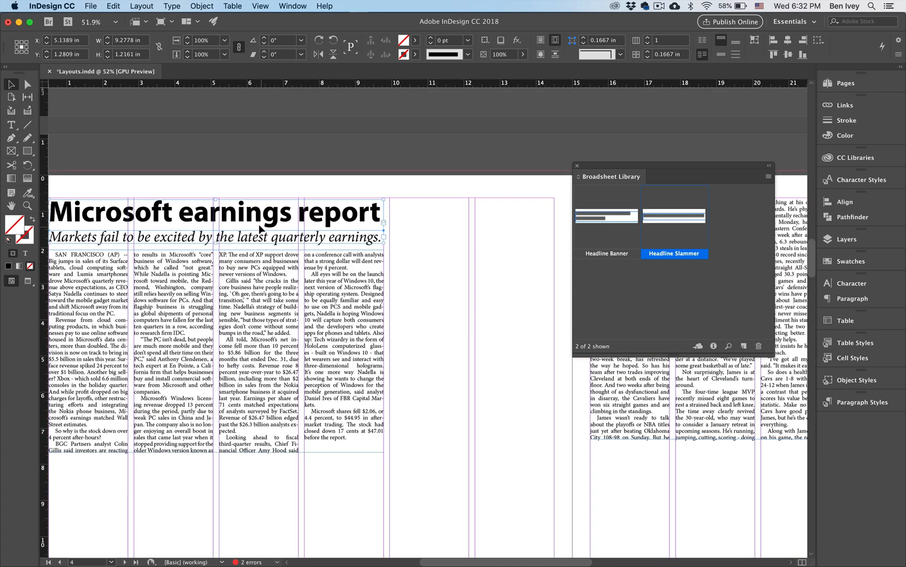
pyautogui.moveTo(255, 222); pyautogui.dragTo(348, 504)
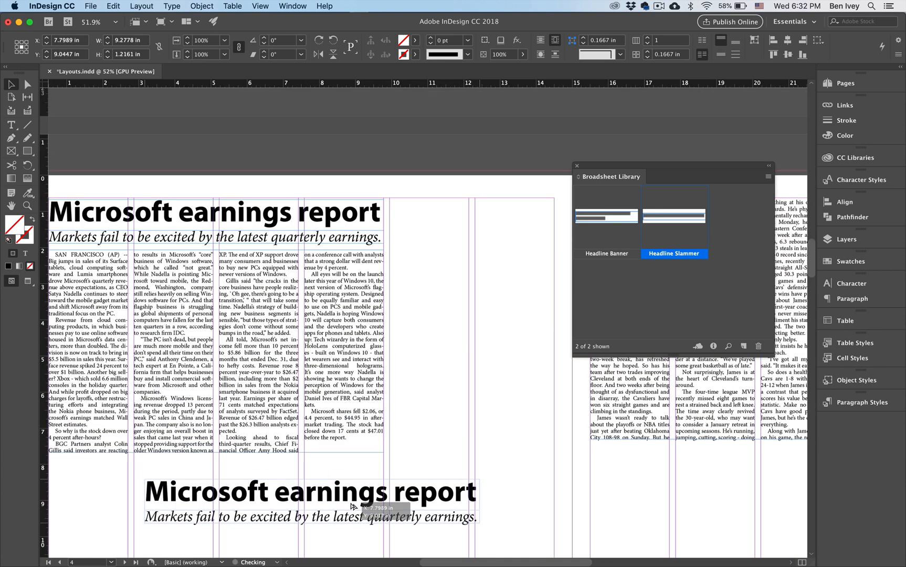
# Replace the copied headline's text with "fadsf asdfa dfadf adfa" and its deck's text with "asdfa dfad fasdfa dfasdfa".
pyautogui.scroll(4, 348, 506)
pyautogui.scroll(-5, 348, 505)
pyautogui.scroll(1, 348, 507)
pyautogui.scroll(-2, 348, 508)
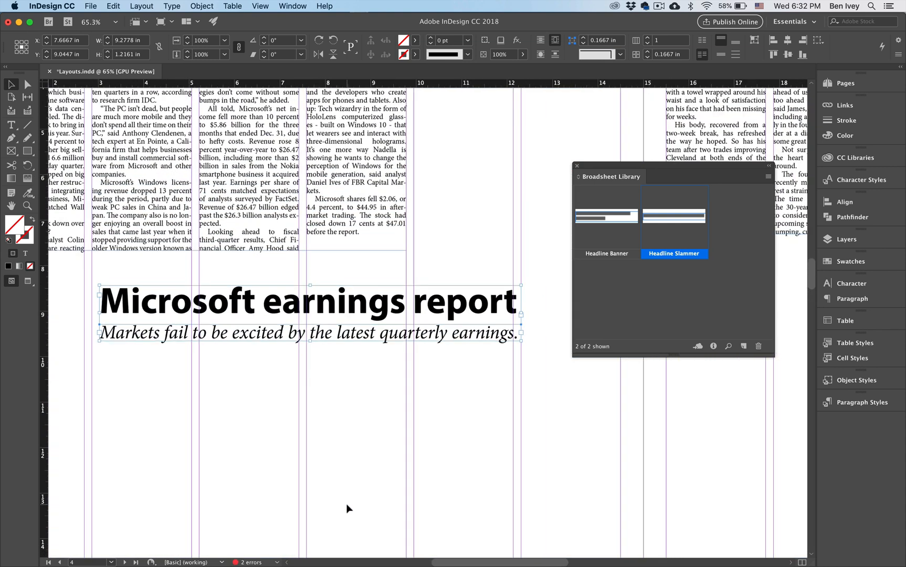
pyautogui.press('t')
pyautogui.tripleClick(308, 315)
pyautogui.write('fadsf')
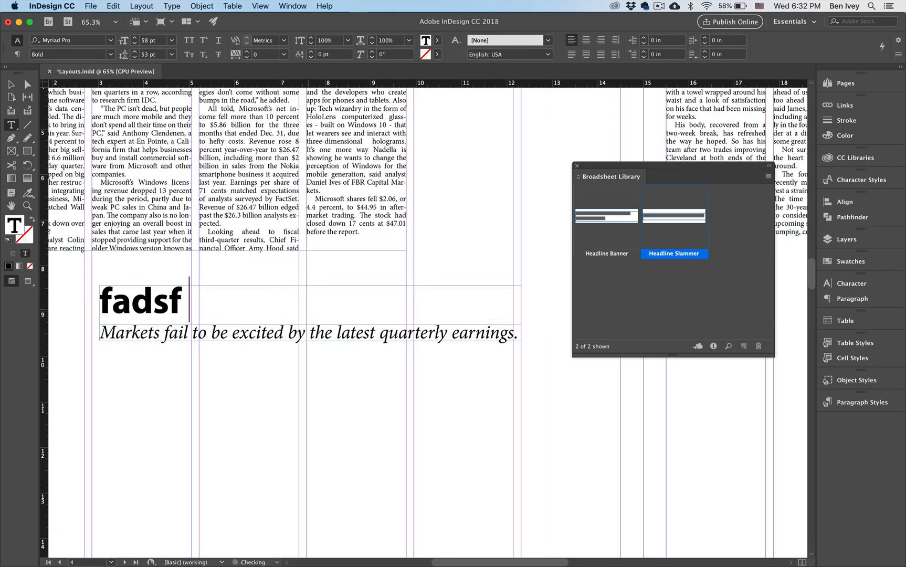
pyautogui.write(' asdfa dfadf adfa')
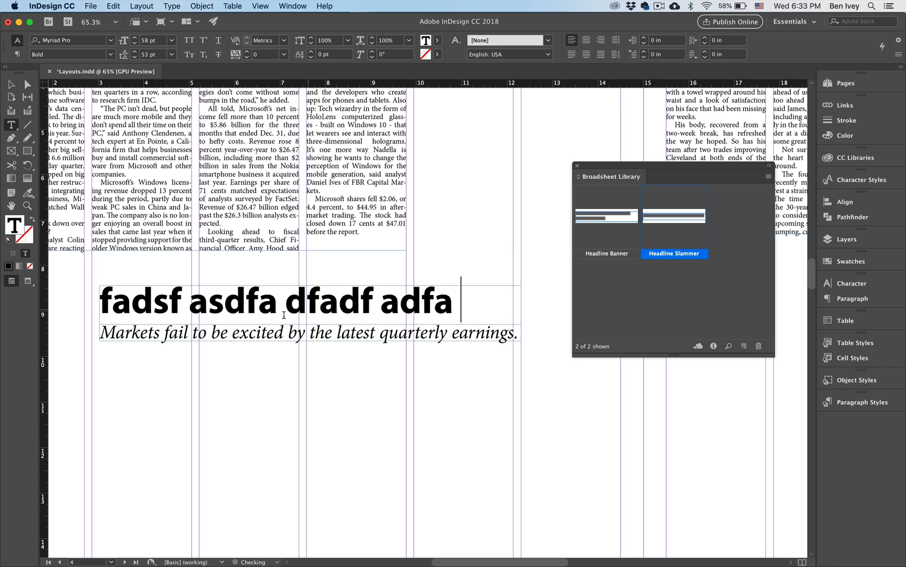
pyautogui.tripleClick(241, 331)
pyautogui.write('asdfa df')
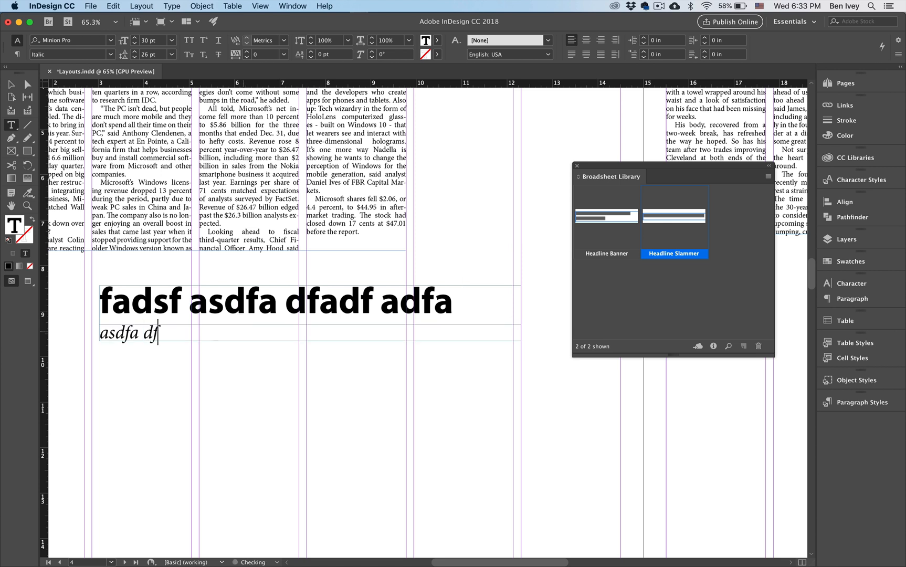
pyautogui.write('ad fasdfa dfasdfa')
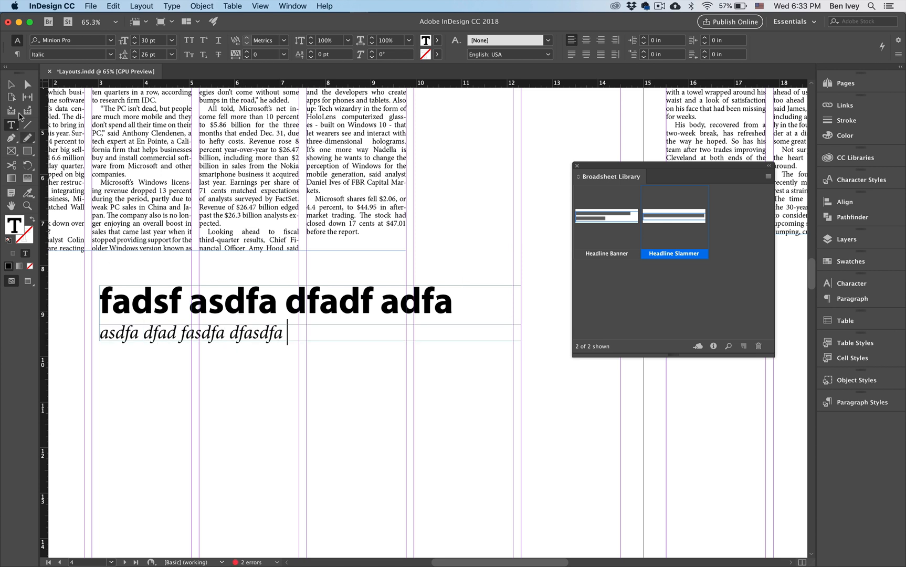
# Add the placeholder headline and italic deck below the Microsoft story to the Broadsheet Library and name the item Headline Hammer.
pyautogui.click(10, 84)
pyautogui.click(447, 271)
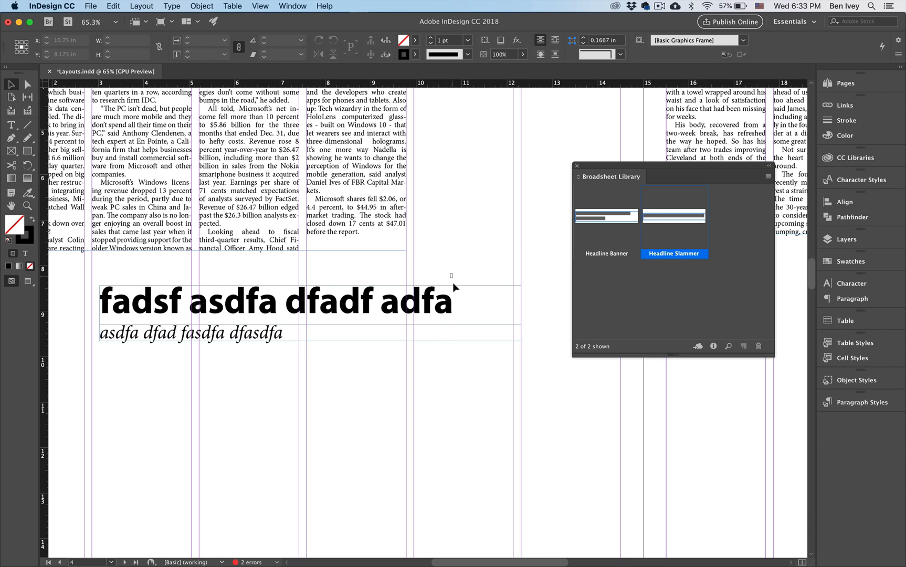
pyautogui.moveTo(449, 272); pyautogui.dragTo(459, 363)
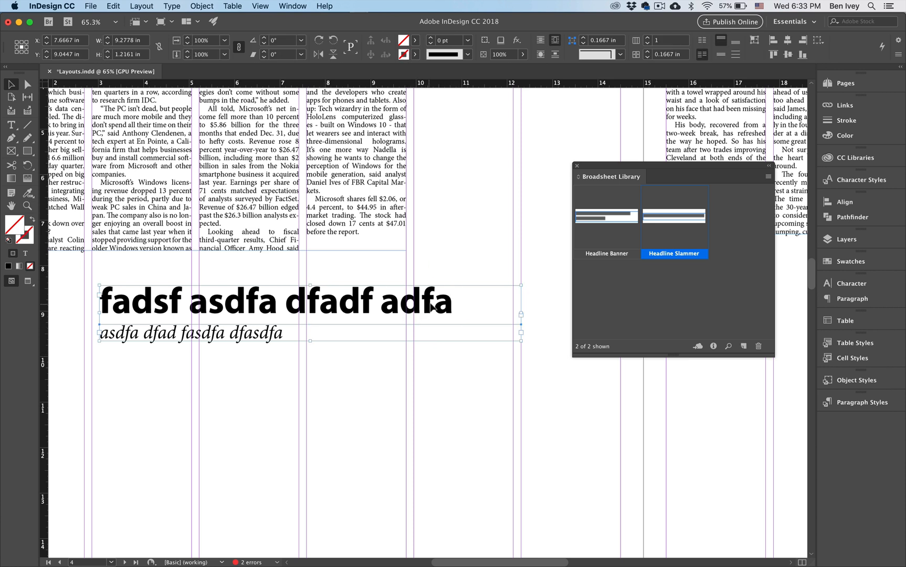
pyautogui.click(743, 346)
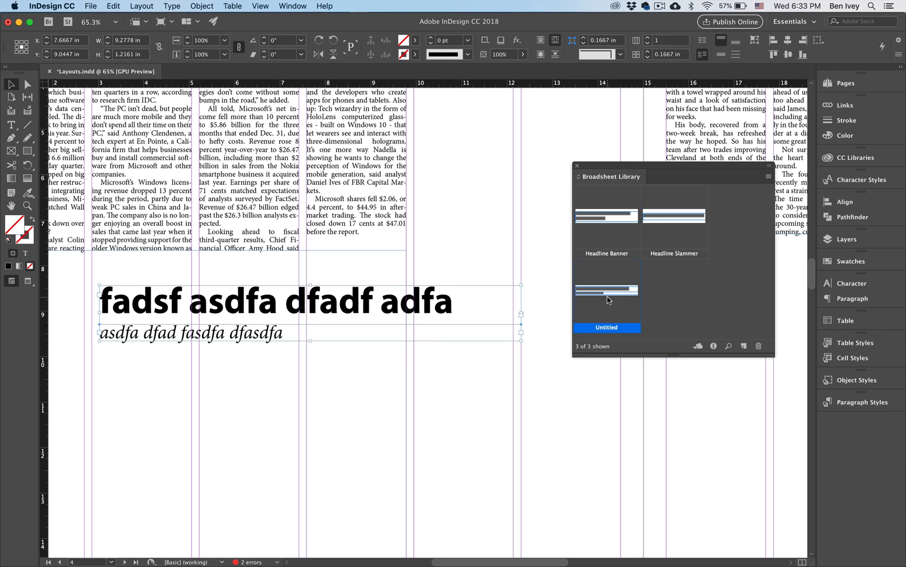
pyautogui.press('a')
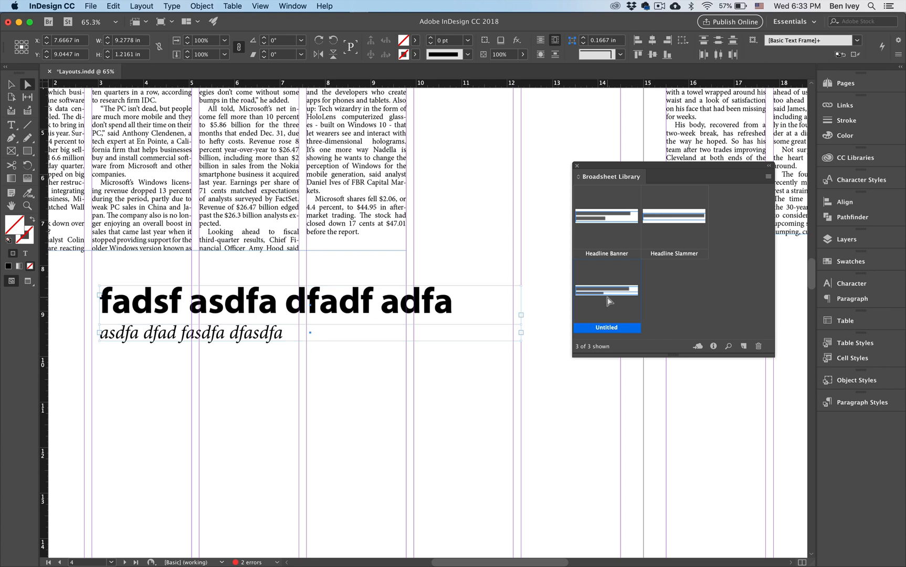
pyautogui.doubleClick(606, 331)
pyautogui.write('Headline Hammer')
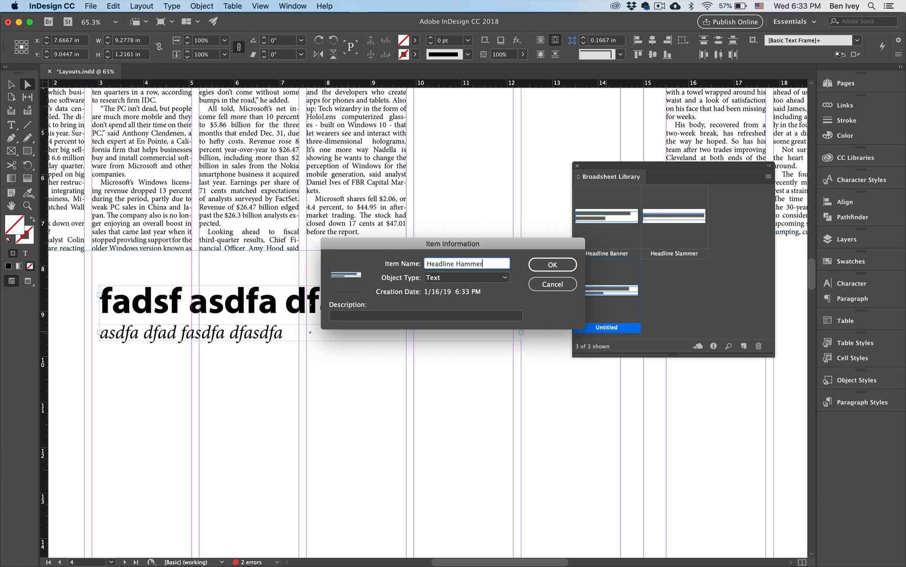
pyautogui.press('Return')
# Duplicate the page 5 LeBron headline with its deck below the story, at about X 18.88 in, Y 10.46 in.
pyautogui.scroll(-4, 356, 253)
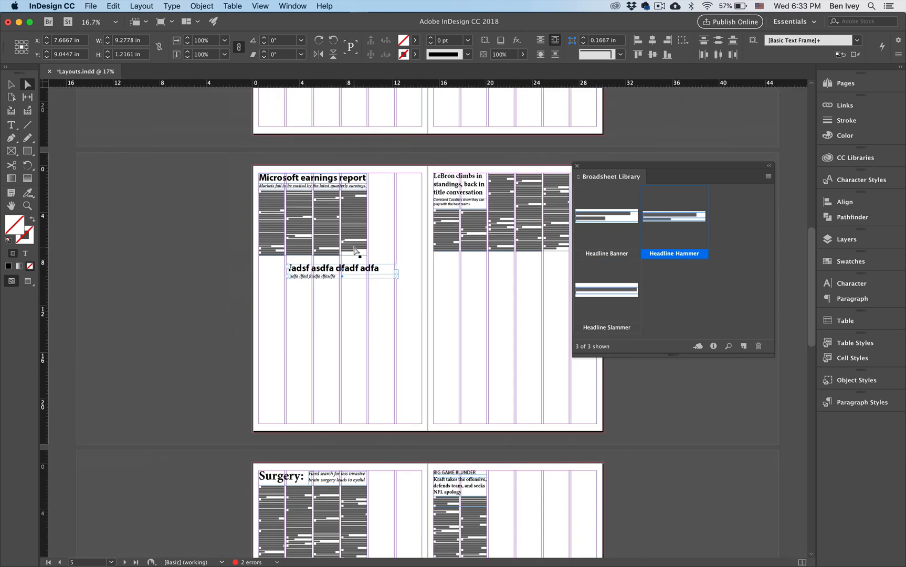
pyautogui.scroll(2, 525, 204)
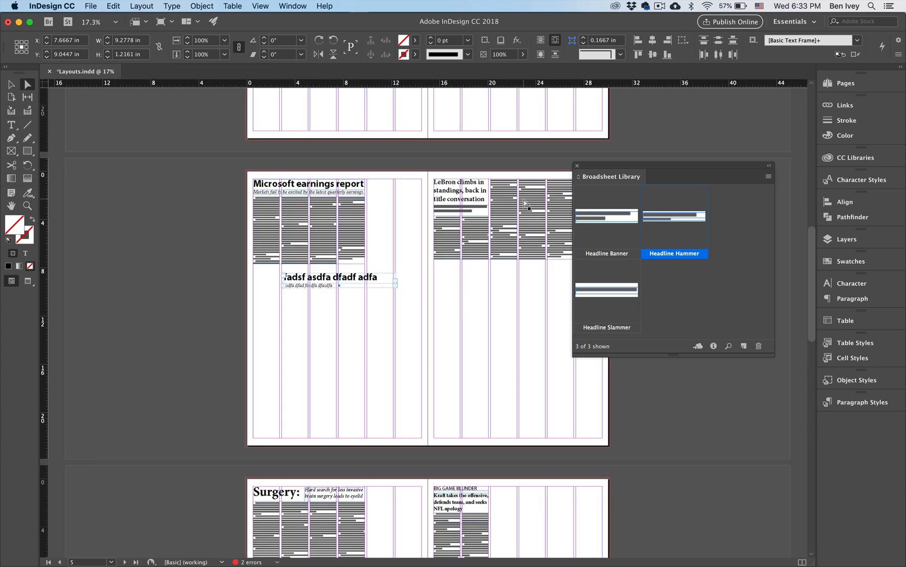
pyautogui.hscroll(4, 527, 203)
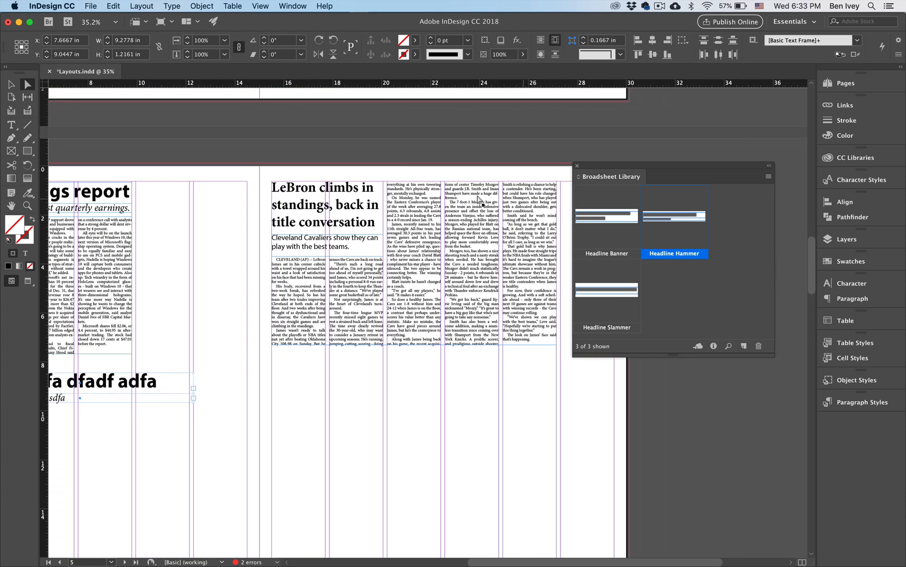
pyautogui.press('v')
pyautogui.click(315, 215)
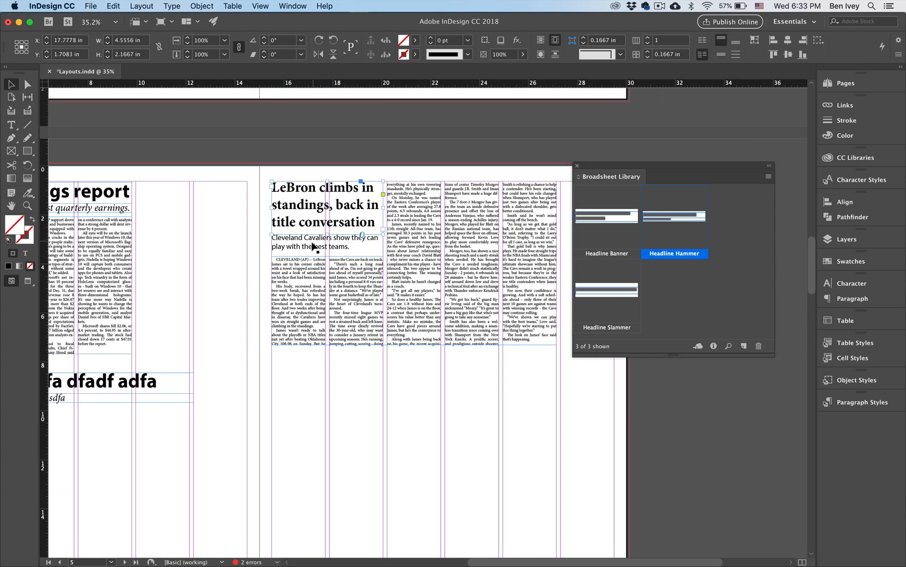
pyautogui.keyDown('alt'); pyautogui.moveTo(321, 210); pyautogui.dragTo(348, 413); pyautogui.keyUp('alt')
pyautogui.keyDown('alt'); pyautogui.scroll(5, 382, 452); pyautogui.keyUp('alt')
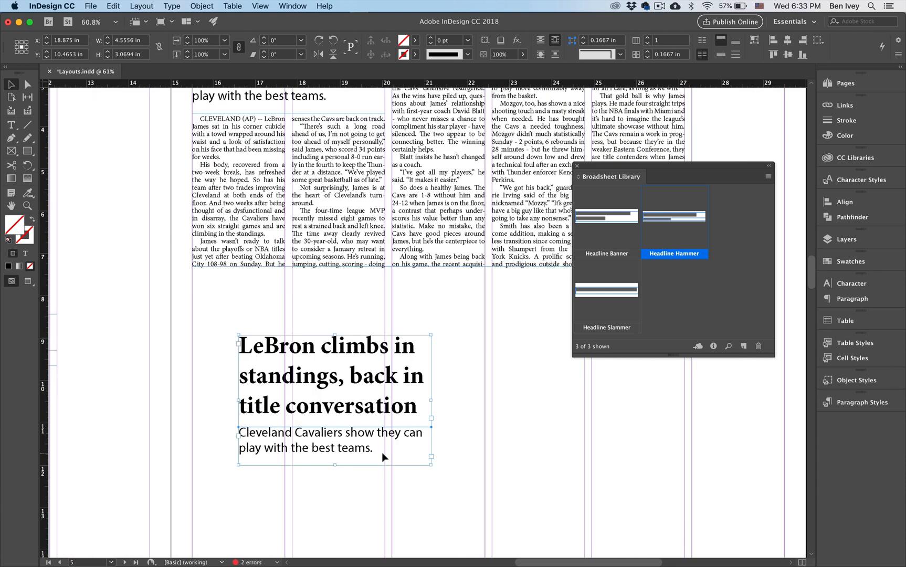
# Widen the copied LeBron headline and deck frames to span three columns, about 7 in wide overall.
pyautogui.press('t')
pyautogui.tripleClick(284, 333)
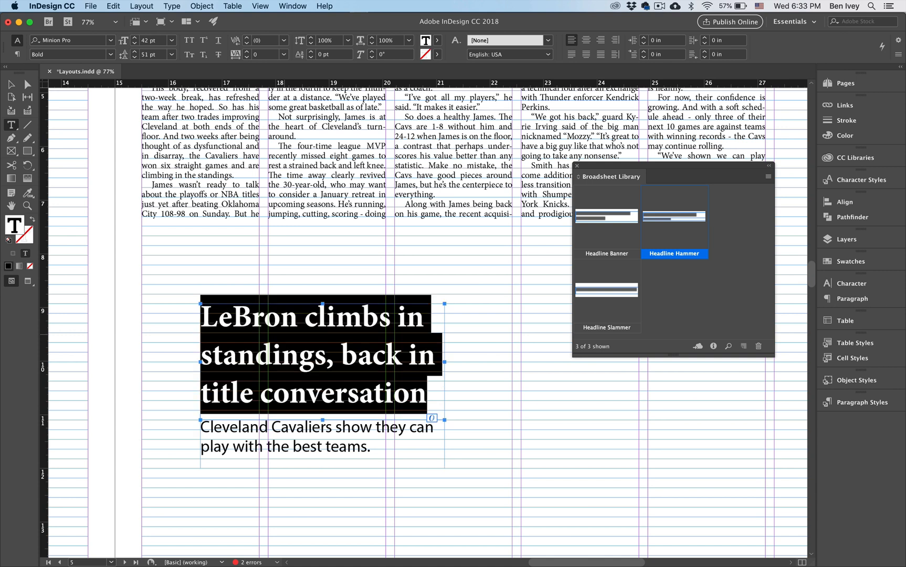
pyautogui.click(13, 87)
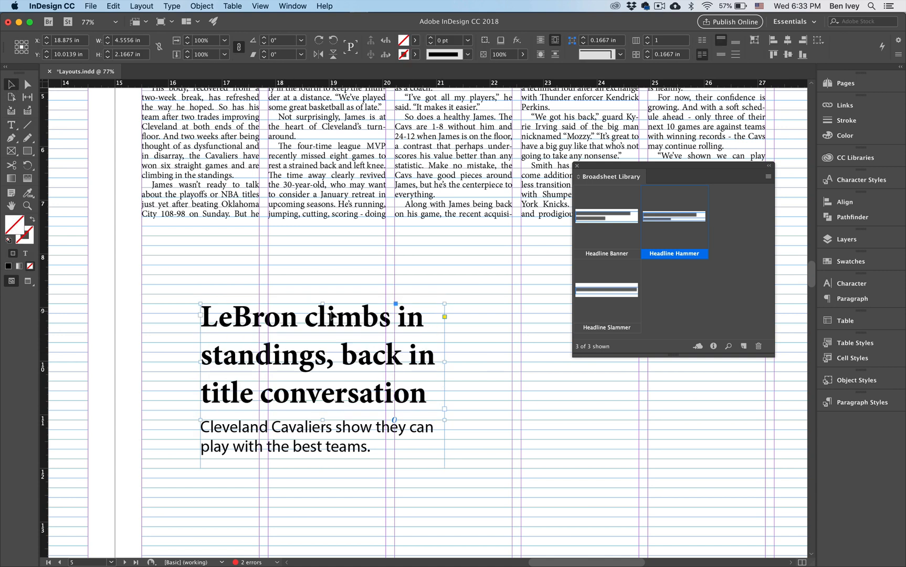
pyautogui.moveTo(327, 336); pyautogui.dragTo(499, 329)
pyautogui.hscroll(5, 374, 330)
pyautogui.scroll(-1, 374, 330)
pyautogui.moveTo(199, 414); pyautogui.dragTo(264, 420)
pyautogui.moveTo(372, 411); pyautogui.dragTo(503, 415)
# Replace the copied headline's text with "afdsf asdfa dfad fadf asdf adfa daf sdfad fs" and its deck's with "asdfad fadfa sdfasdf asdfasd fasdf".
pyautogui.doubleClick(427, 385)
pyautogui.click(330, 315)
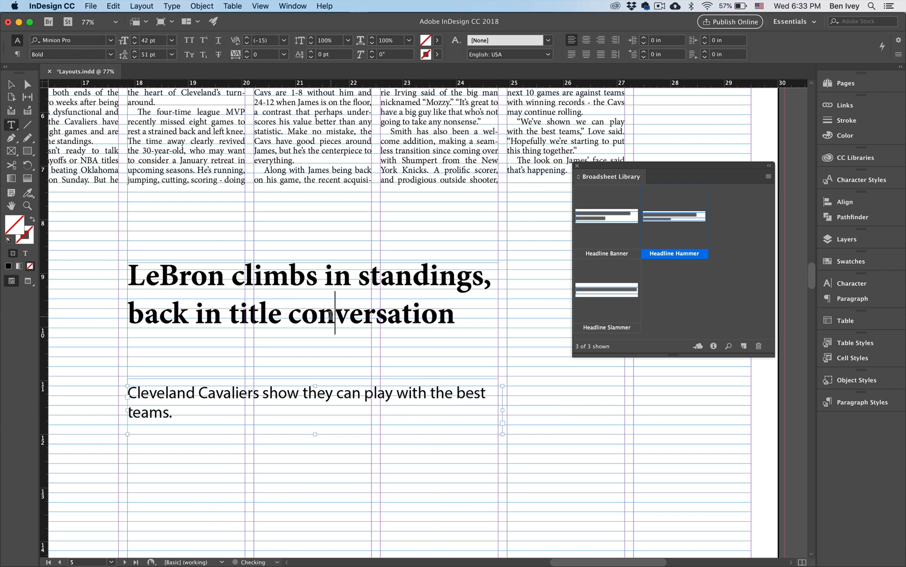
pyautogui.press('super+a')
pyautogui.write('afdsf asdfa dfad f')
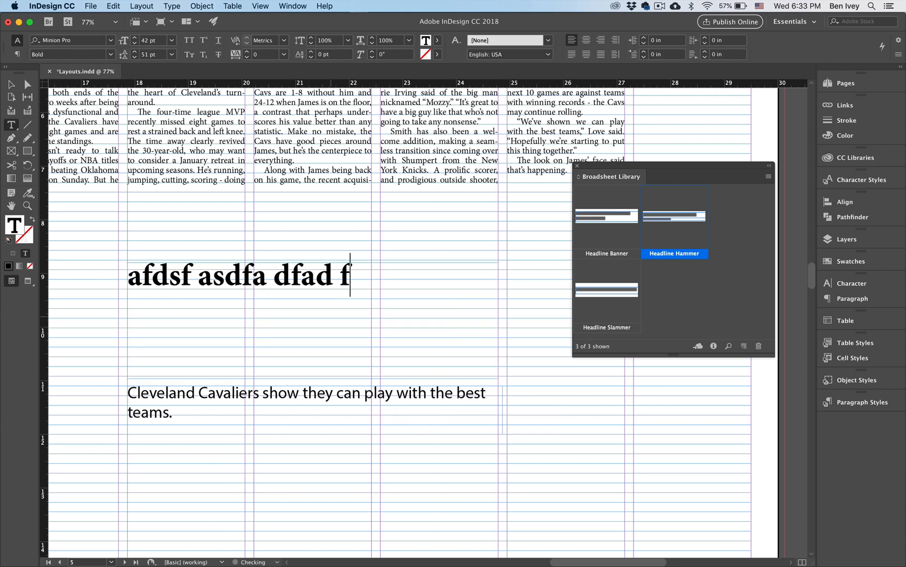
pyautogui.write('adf asdf adfa daf sdfad fs')
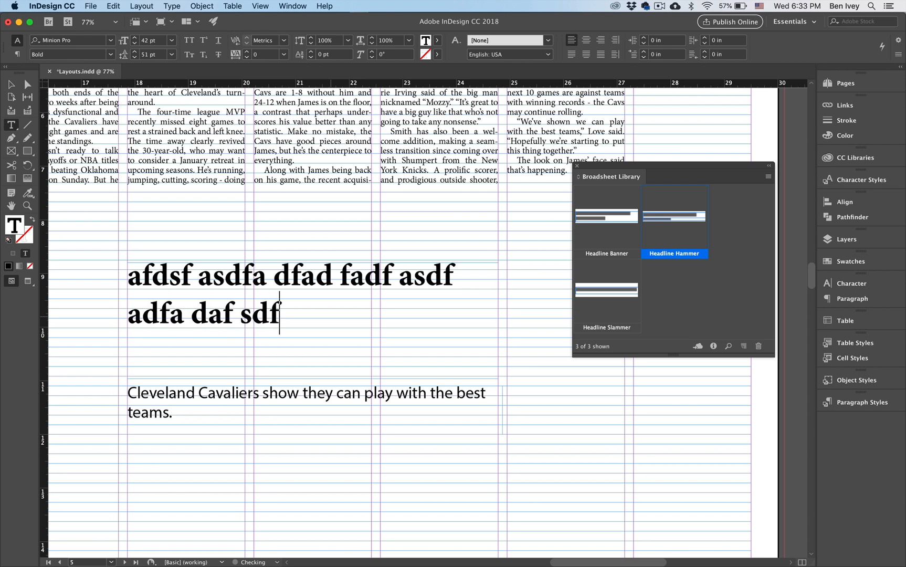
pyautogui.click(296, 388)
pyautogui.press('super+a')
pyautogui.write('asdf')
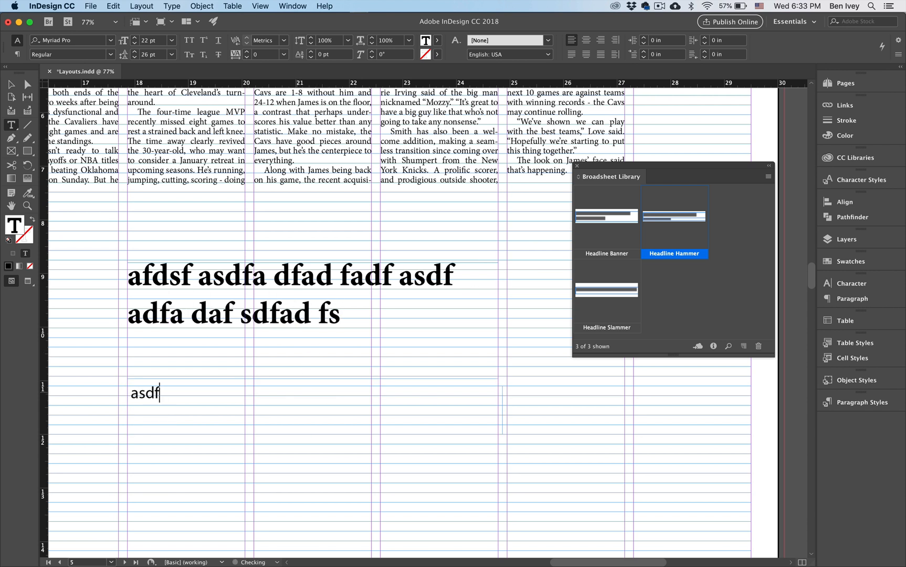
pyautogui.write('ad fadfa sdfasdf asdfasd fasdf')
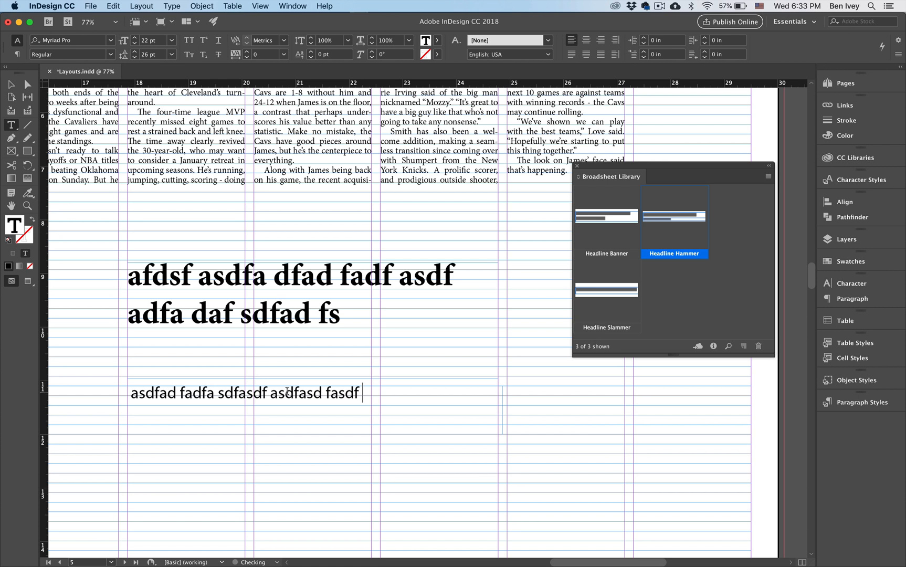
# Add the two-line placeholder headline and its deck to the Broadsheet Library and name the item Headline Raw Wrap.
pyautogui.press('Escape')
pyautogui.moveTo(164, 228); pyautogui.dragTo(244, 411)
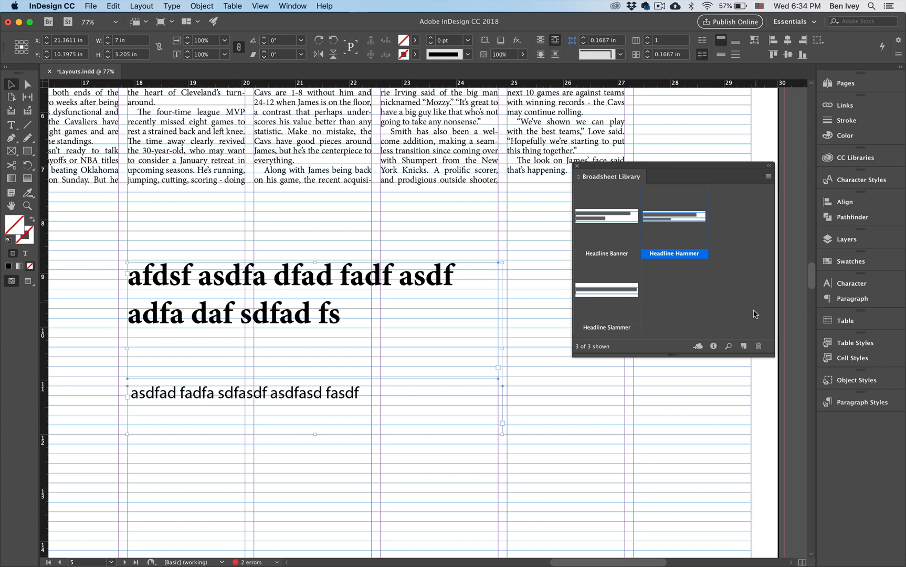
pyautogui.click(744, 346)
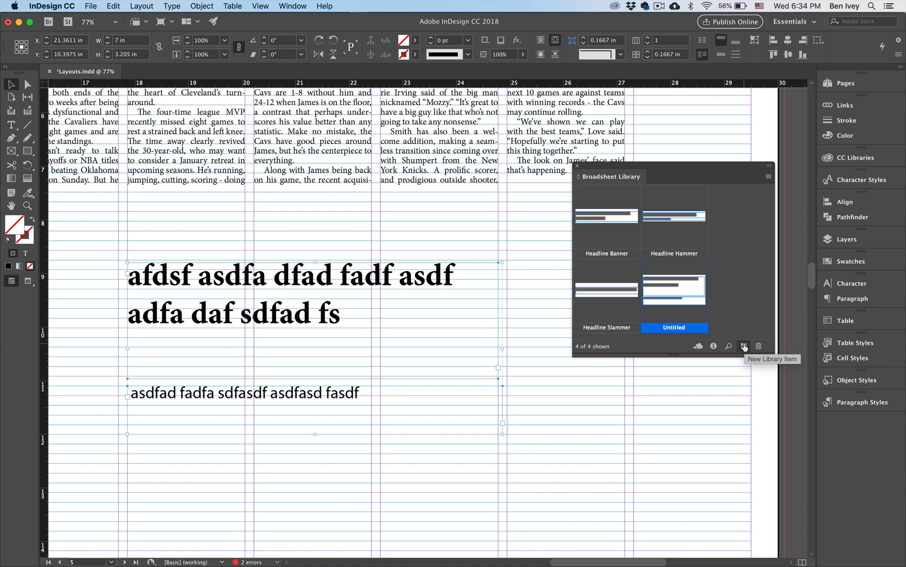
pyautogui.doubleClick(676, 323)
pyautogui.write('Headline RAw Wrap')
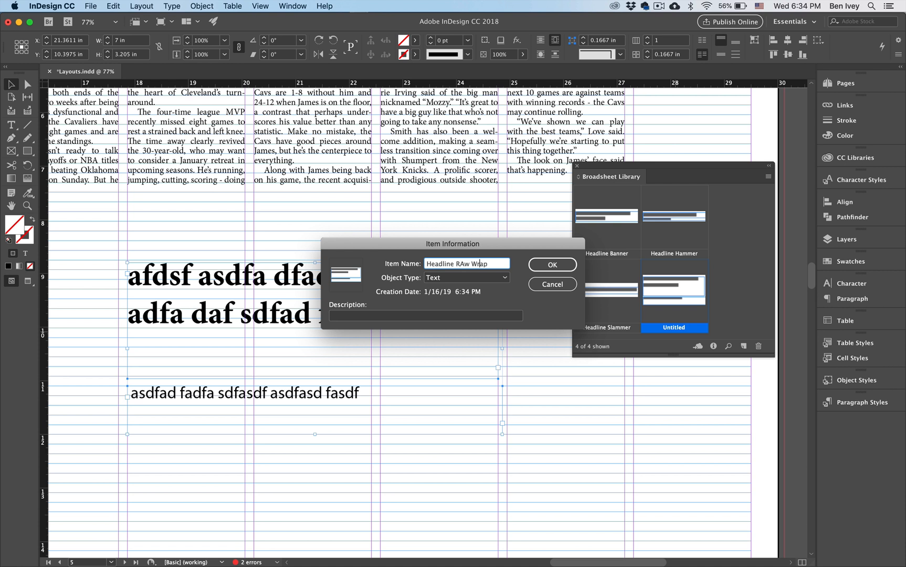
pyautogui.press('BackSpace')
pyautogui.write('a')
pyautogui.click(552, 264)
# Duplicate the page 6 Surgery headline with its italic deck above the original, at about X 5.2 in, Y -0.33 in.
pyautogui.scroll(-5, 394, 293)
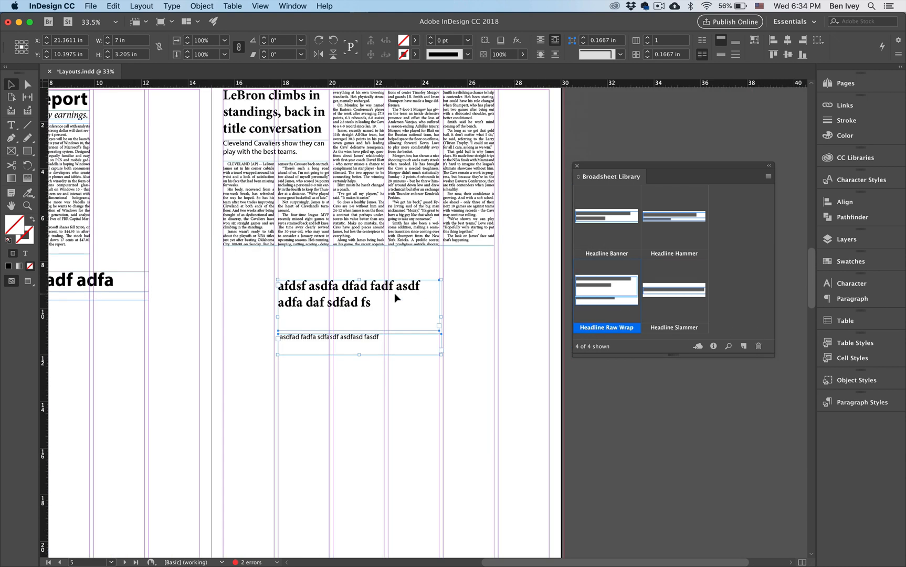
pyautogui.scroll(-10, 394, 293)
pyautogui.hscroll(-2, 394, 293)
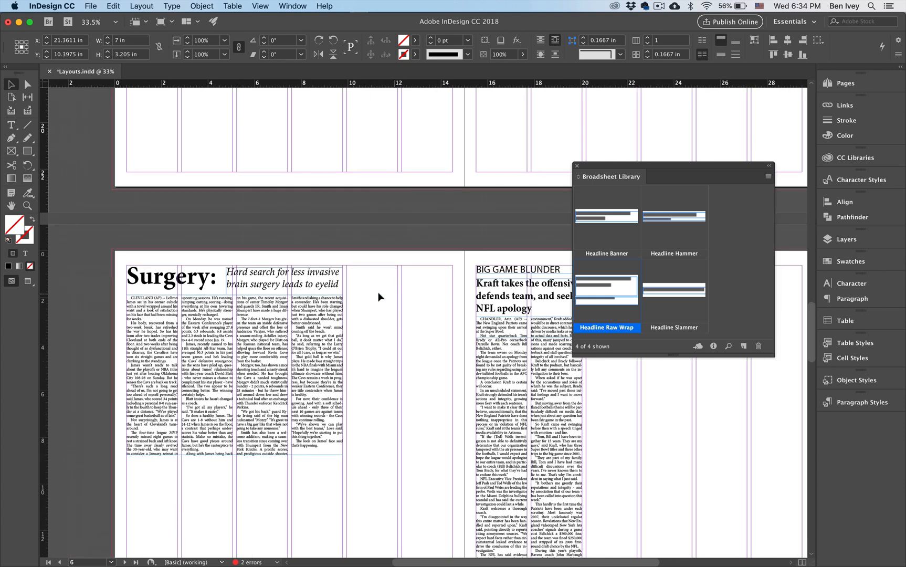
pyautogui.scroll(5, 174, 292)
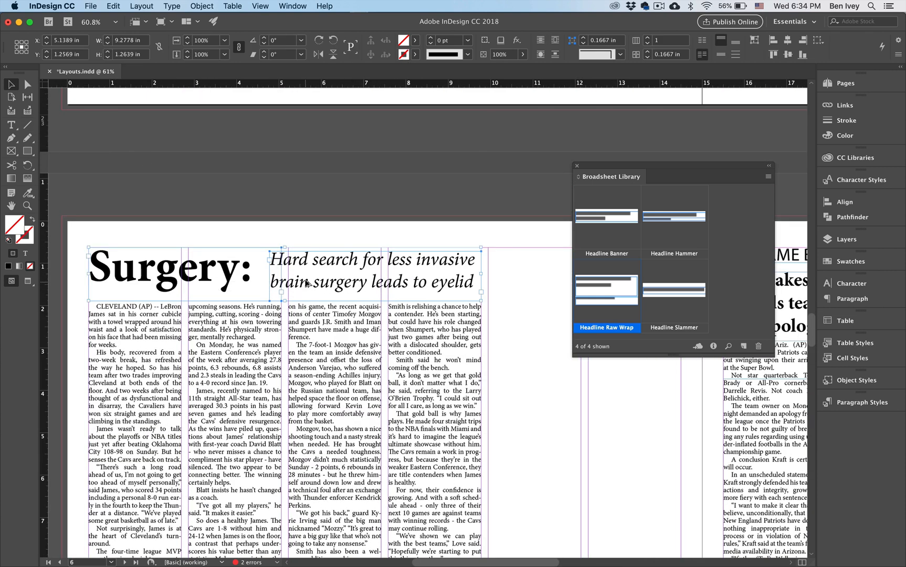
pyautogui.moveTo(308, 284); pyautogui.dragTo(308, 217)
# Replace the copied Surgery headline's text with "asdfasdf:" and its deck's text with "asdfasd fadf asdf asd asdf asdfa dfadf asdfa".
pyautogui.doubleClick(191, 201)
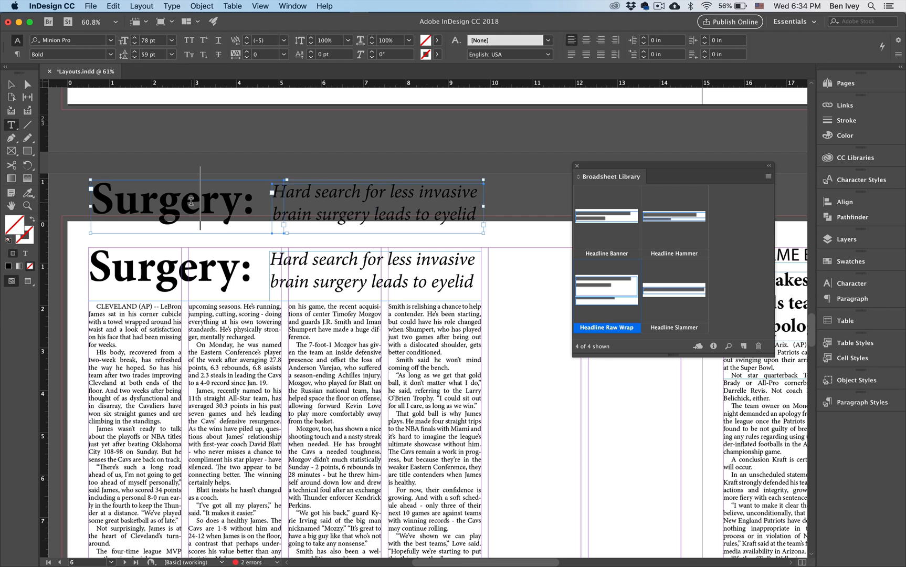
pyautogui.doubleClick(192, 201)
pyautogui.write('asdfasdf:')
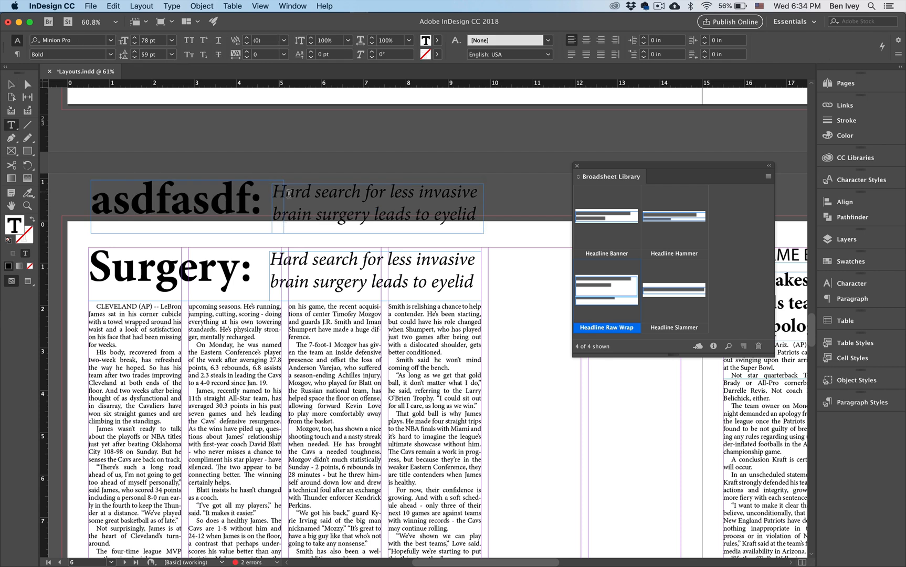
pyautogui.click(300, 190)
pyautogui.hotkey('ctrl', 'a')
pyautogui.write('asdfasd fadf asd')
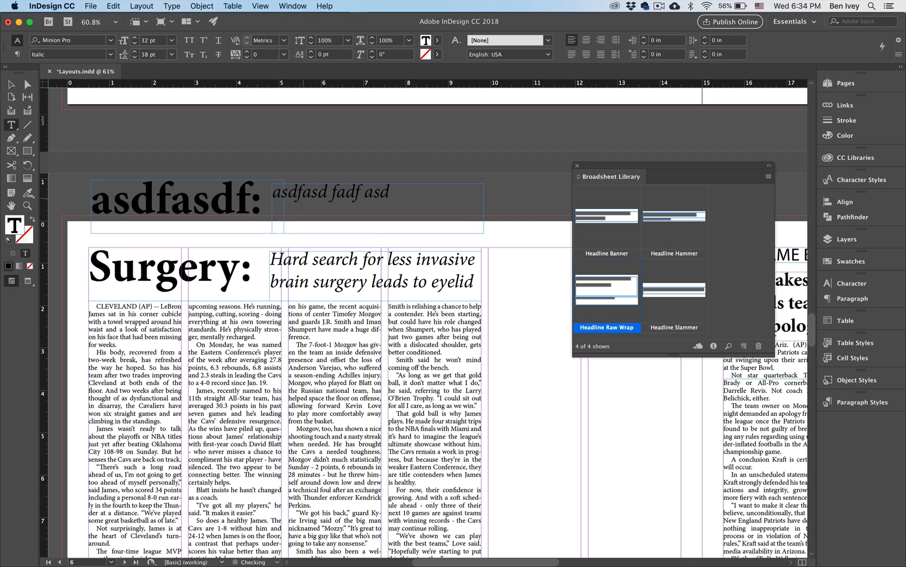
pyautogui.write('f asd asdf asdfa dfadf asdfa')
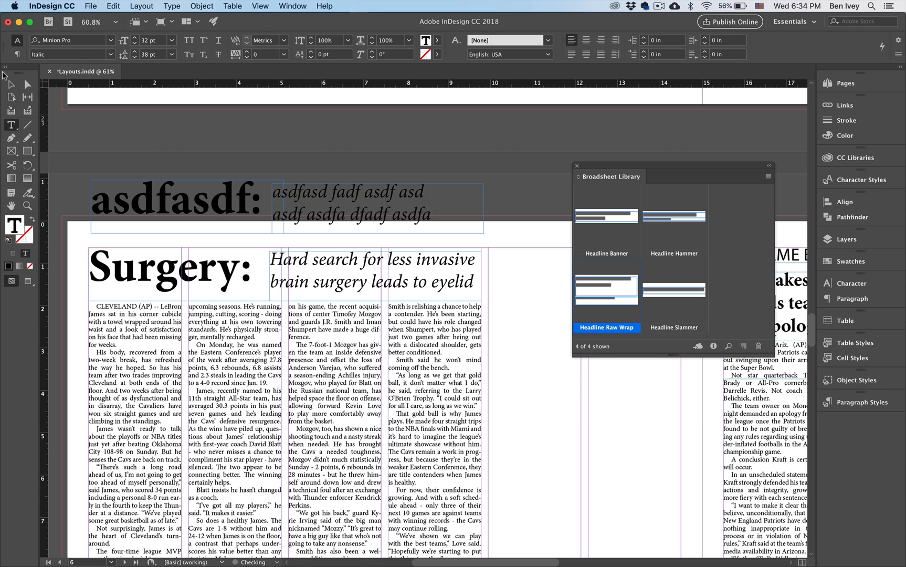
# Add the placeholder headline with its side deck to the Broadsheet Library and name the item Headline Tripod.
pyautogui.press('Escape')
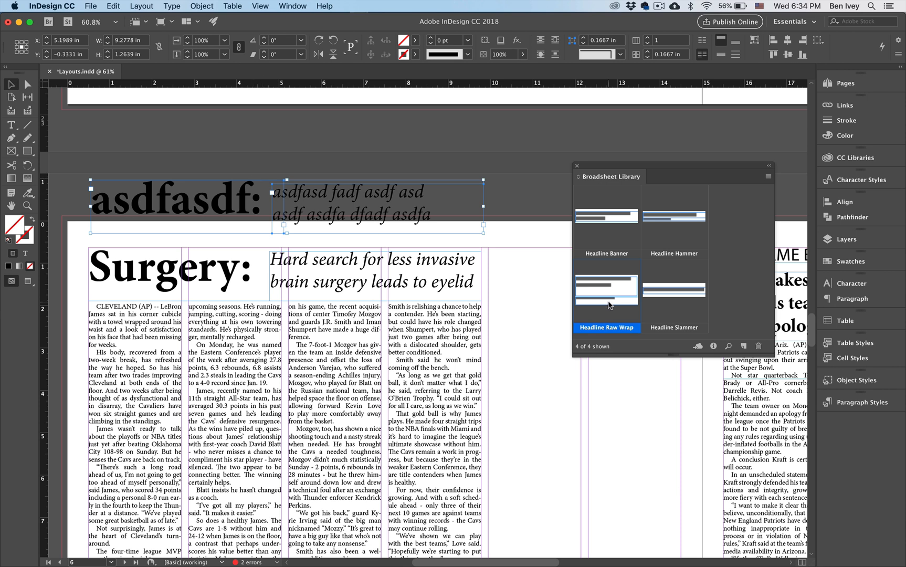
pyautogui.click(744, 346)
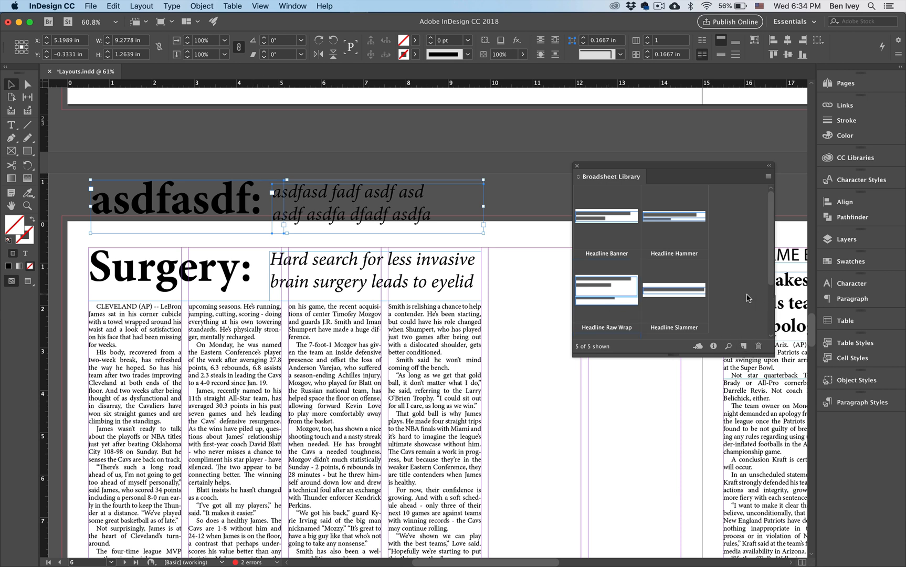
pyautogui.doubleClick(607, 323)
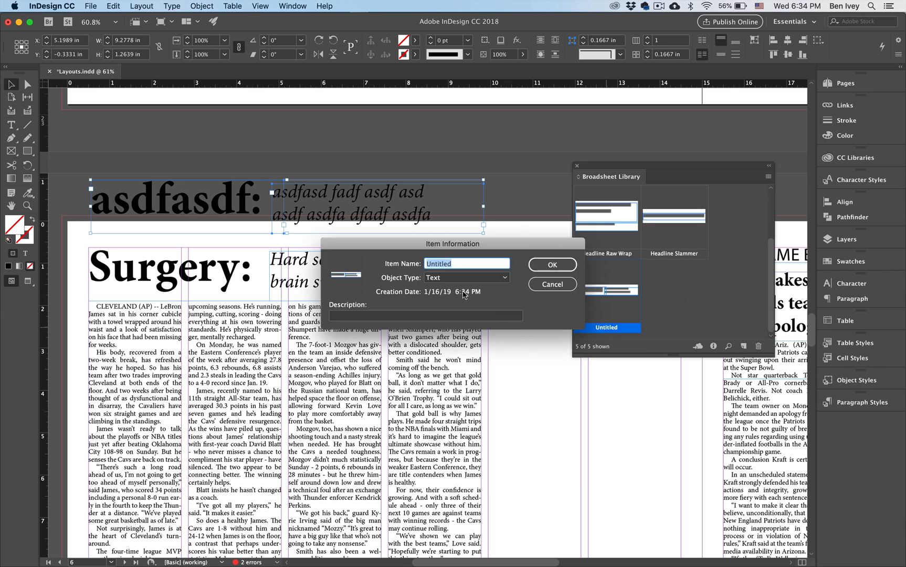
pyautogui.write('Headline Tripod')
pyautogui.click(553, 264)
# Duplicate the page 7 BIG GAME BLUNDER kicker and Kraft headline beside the story and widen the copies to three columns, about 6.92 in.
pyautogui.scroll(-2, 452, 284)
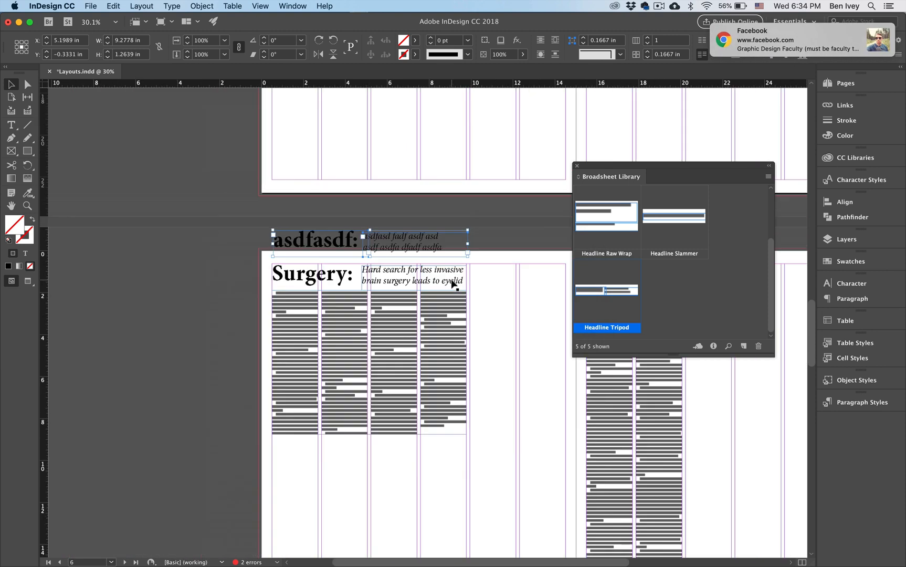
pyautogui.hscroll(10, 453, 284)
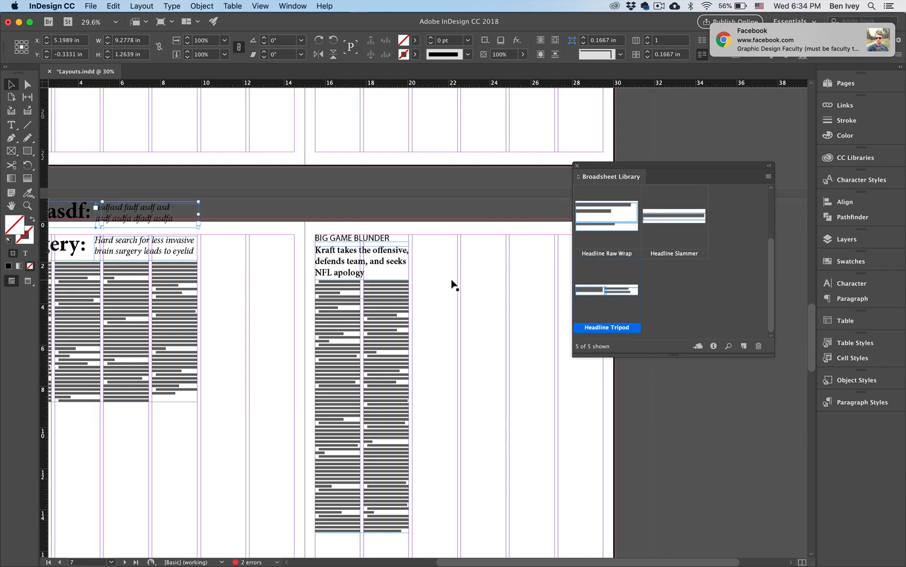
pyautogui.scroll(2, 452, 284)
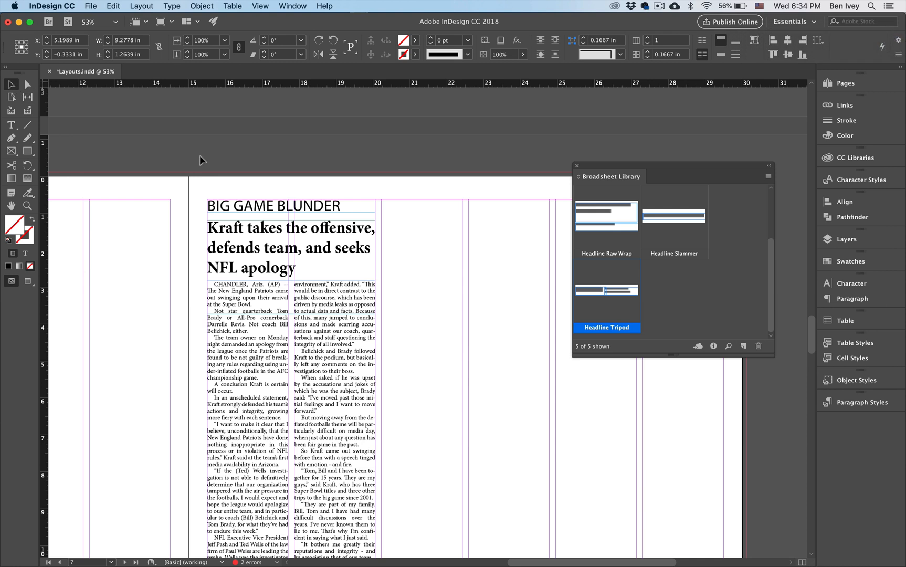
pyautogui.click(332, 223)
pyautogui.moveTo(332, 244); pyautogui.dragTo(508, 251)
pyautogui.hscroll(5, 510, 251)
pyautogui.hscroll(1, 510, 246)
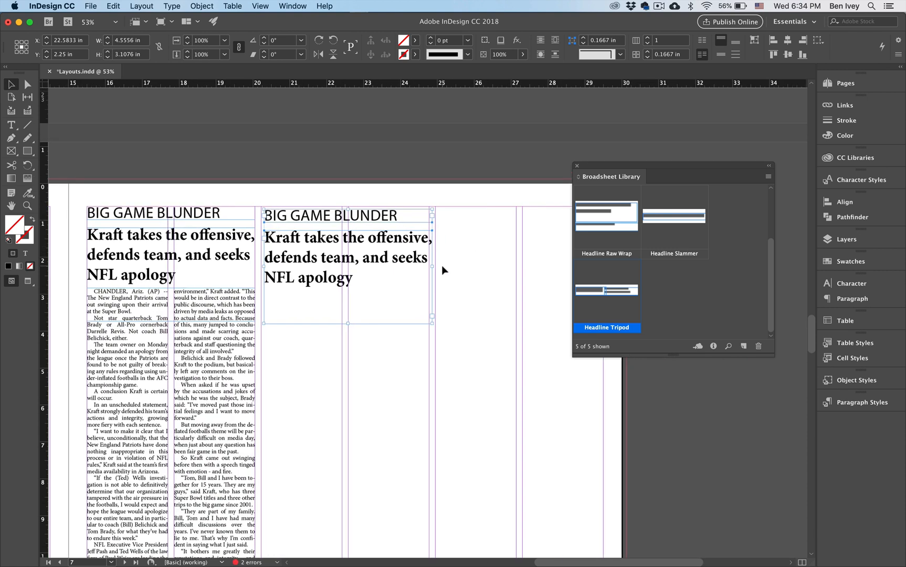
pyautogui.moveTo(436, 266); pyautogui.dragTo(516, 268)
pyautogui.moveTo(263, 266); pyautogui.dragTo(261, 266)
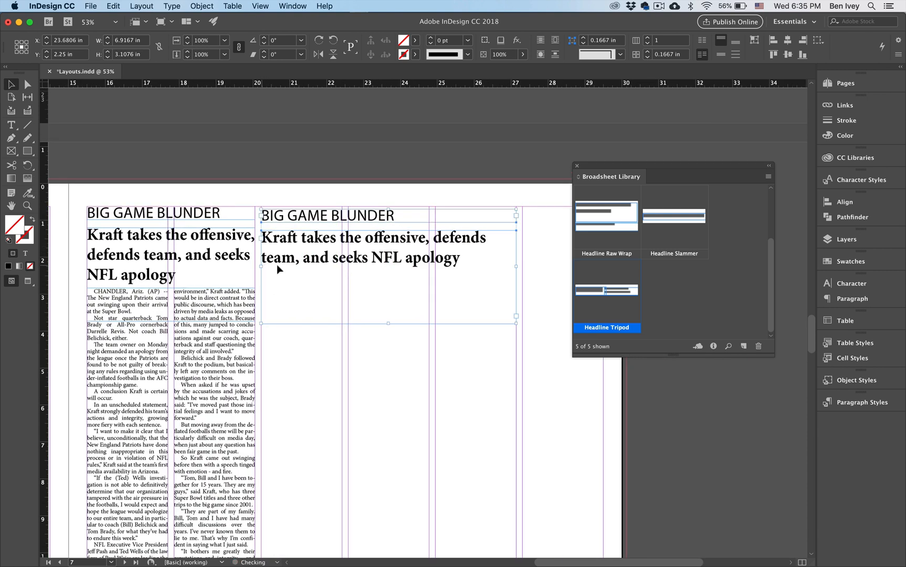
# Replace the copied BIG GAME BLUNDER kicker's text with "ASDFA SDFAD FASAD F".
pyautogui.press('t')
pyautogui.click(299, 223)
pyautogui.write('A')
pyautogui.press('super+a')
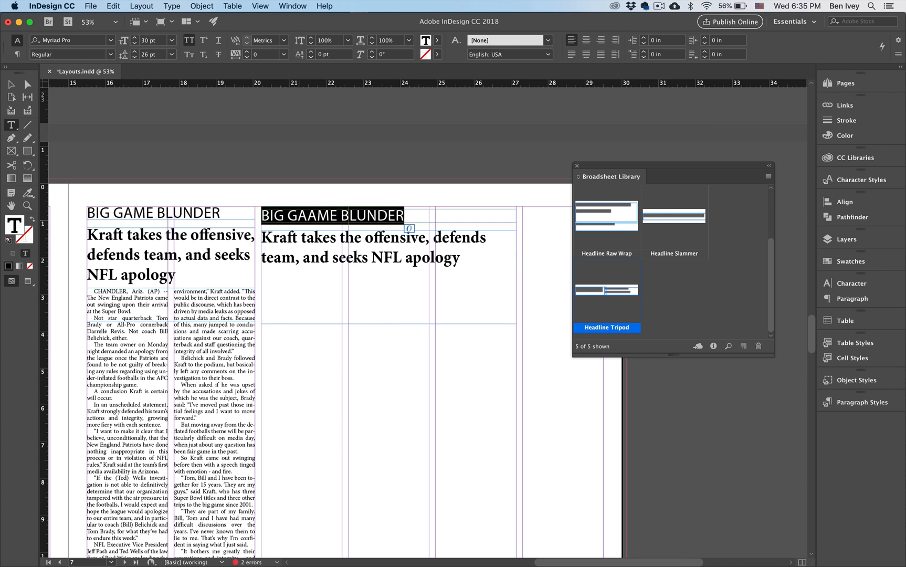
pyautogui.write('ASDFA SDFAD FASAD F')
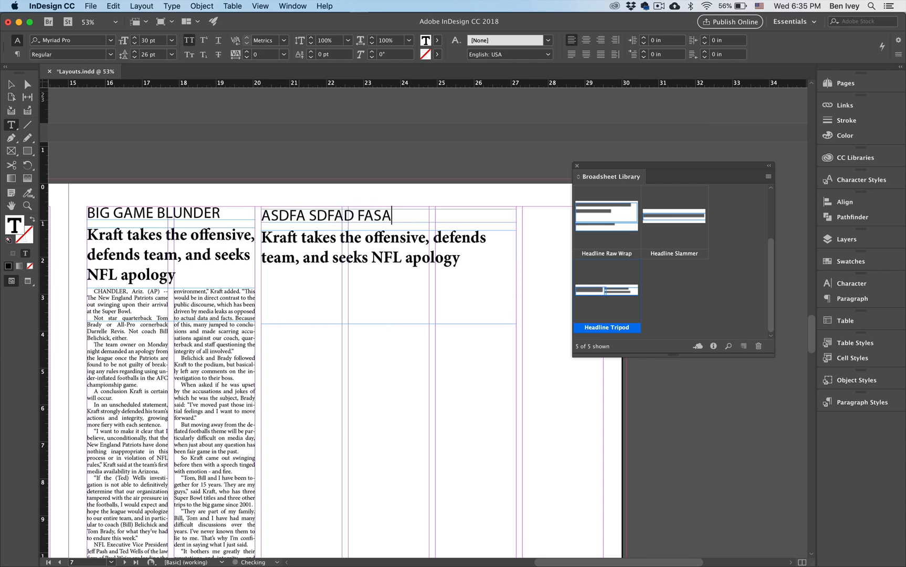
# Replace the copied Kraft headline with "asdf adfasd fasdf asdfasd fasdf" and a second line "asdf asdfasdf asdf", and shorten its frame to about 1.19 in high.
pyautogui.click(300, 257)
pyautogui.press('super+a')
pyautogui.write('asdf adf')
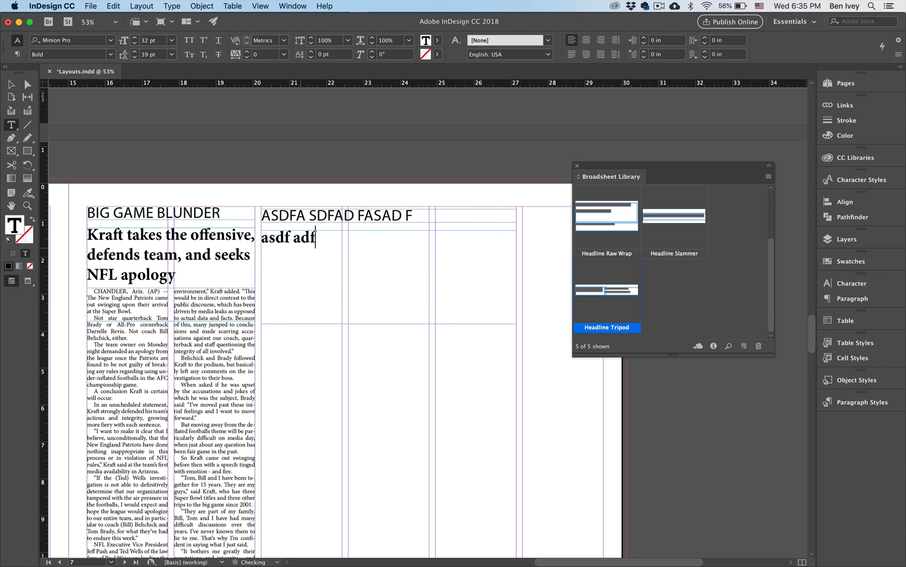
pyautogui.write('asd fasdf asdfasd fasdf')
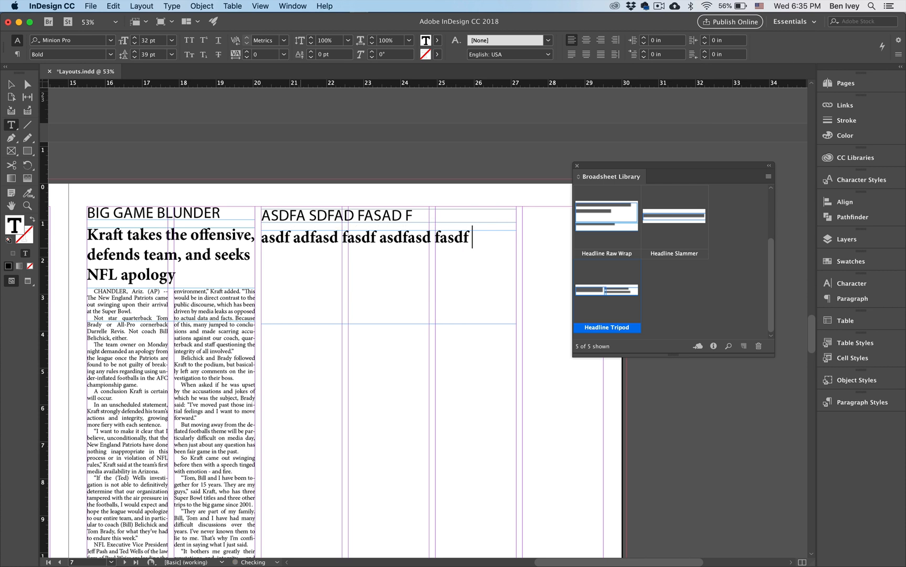
pyautogui.press('Return')
pyautogui.write('asdf asdfasdf asdf')
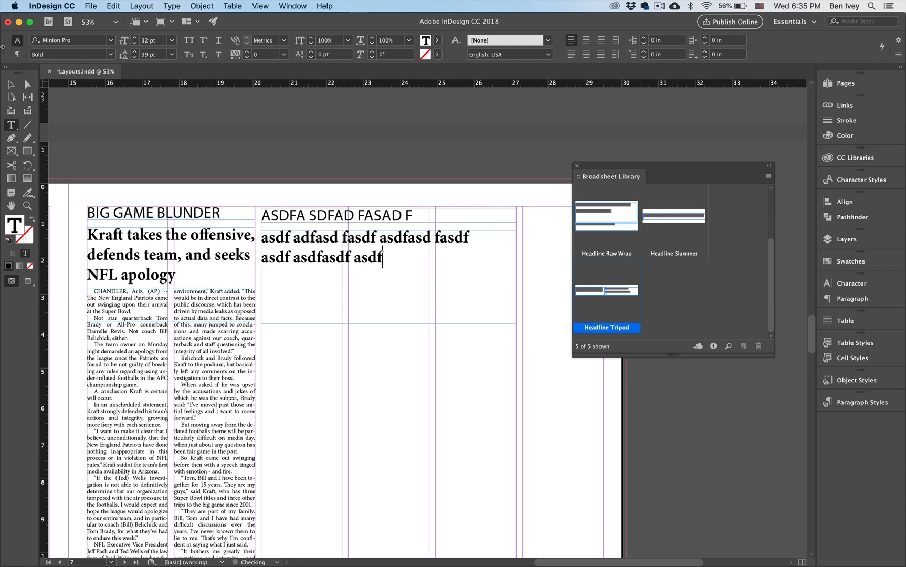
pyautogui.press('Escape')
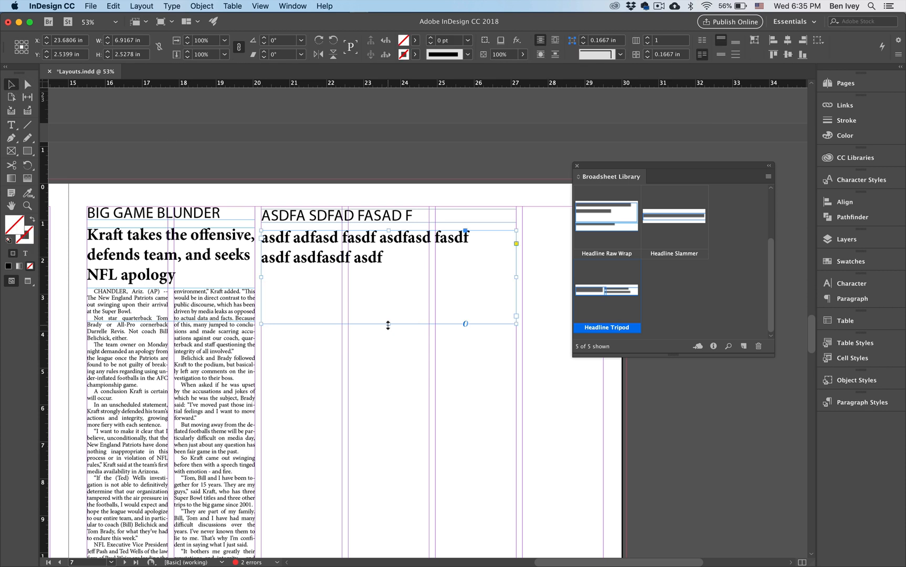
pyautogui.moveTo(388, 324); pyautogui.dragTo(391, 274)
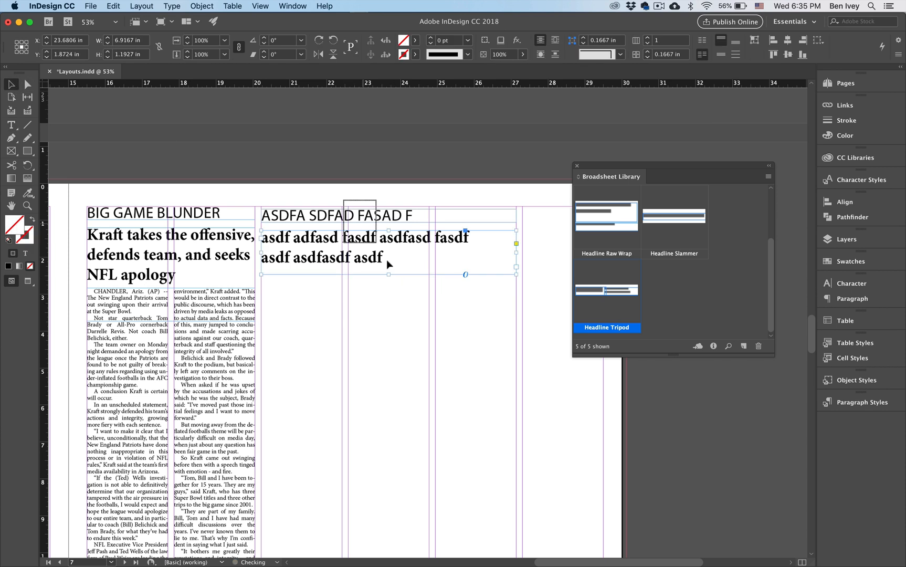
# Add the placeholder kicker and headline to the Broadsheet Library and name the item Headline Kicker.
pyautogui.click(744, 346)
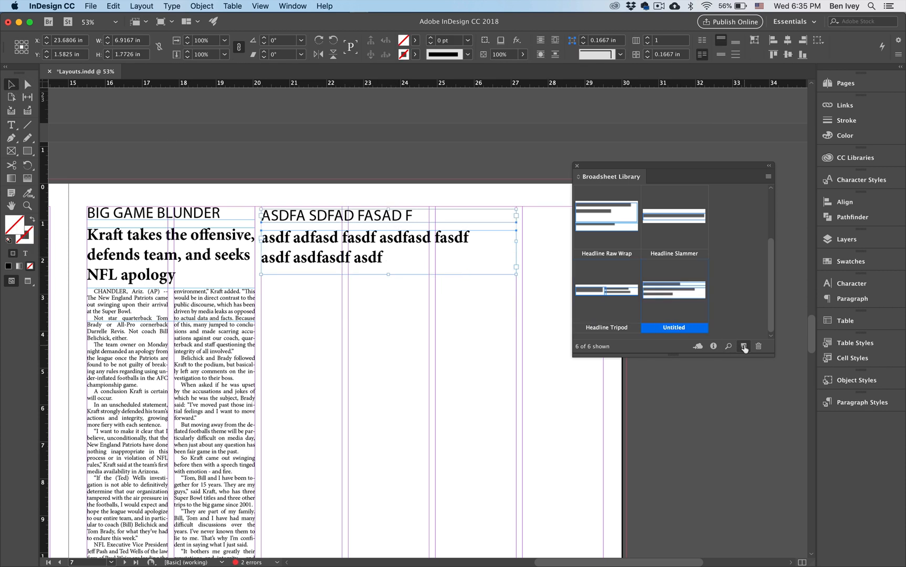
pyautogui.doubleClick(674, 301)
pyautogui.write('Headline Kicker')
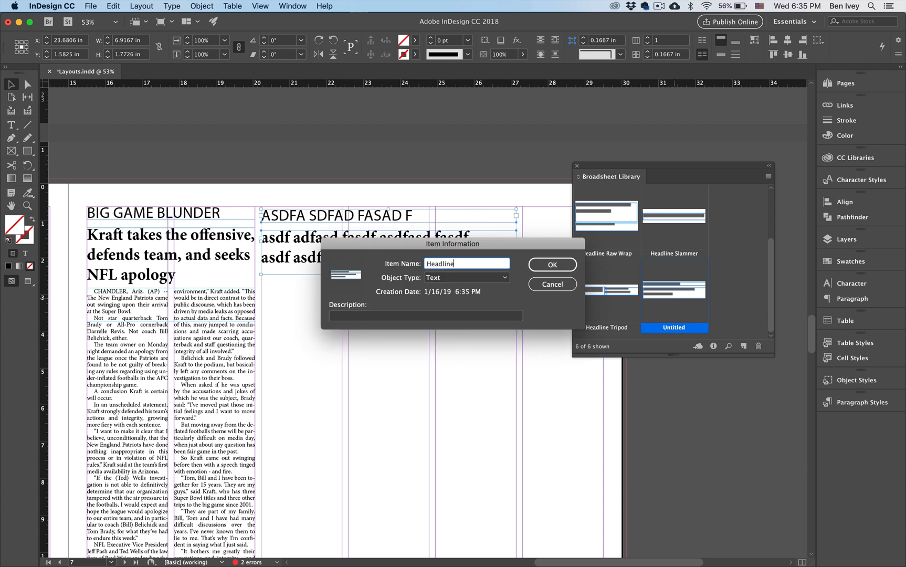
pyautogui.click(570, 270)
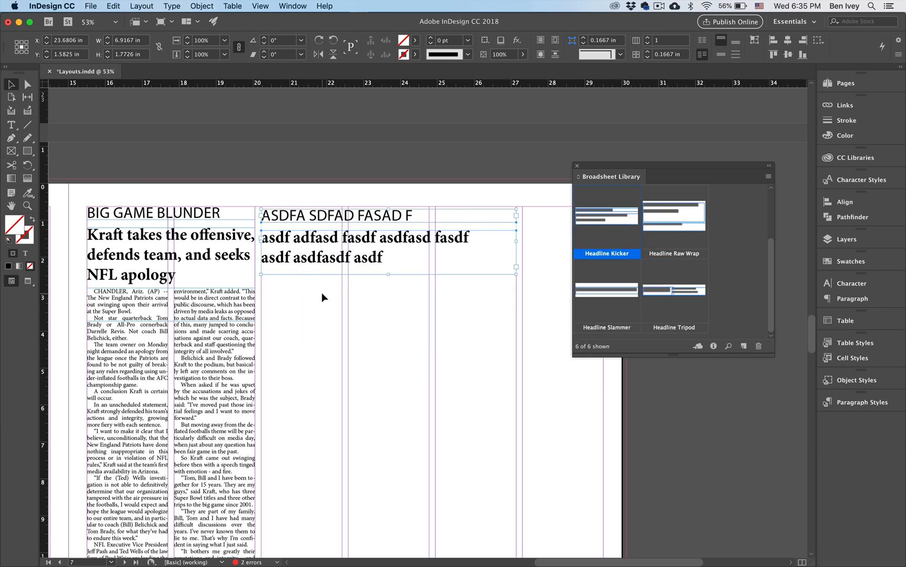
# Duplicate the page 9 Northeast storm headline with its italic deck below the original, at about X 17.8 in, Y 8.3 in.
pyautogui.scroll(-3, 321, 293)
pyautogui.scroll(-6, 322, 293)
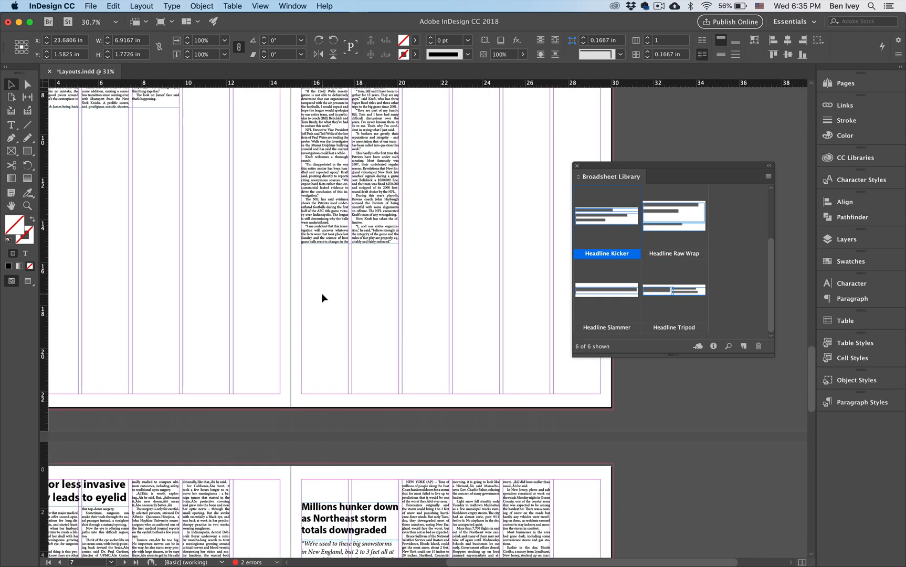
pyautogui.scroll(-5, 322, 293)
pyautogui.hscroll(-2, 321, 293)
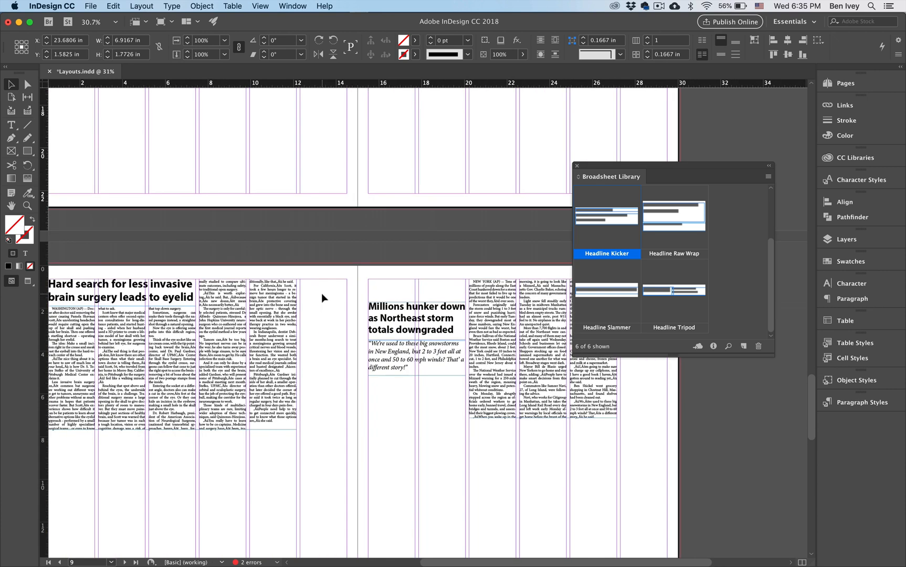
pyautogui.scroll(5, 321, 293)
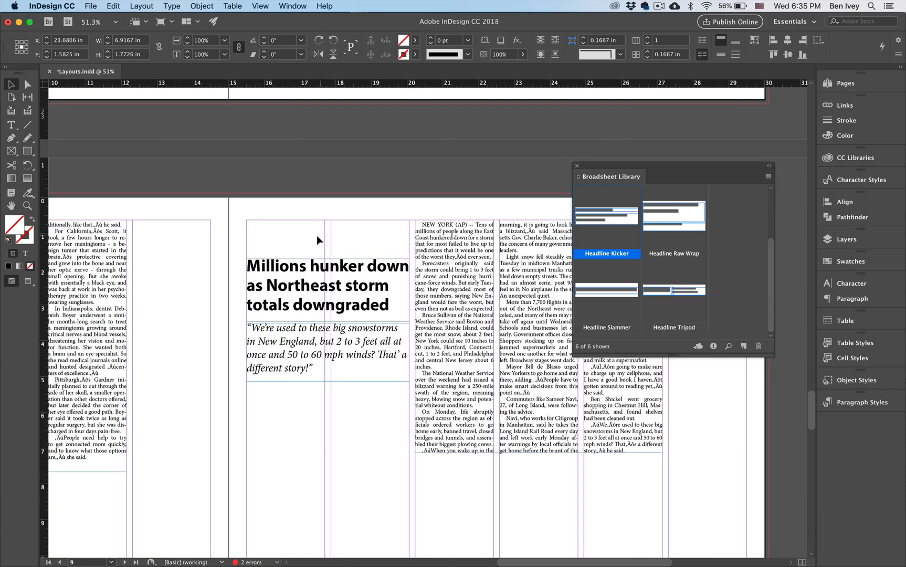
pyautogui.moveTo(318, 236); pyautogui.dragTo(350, 503)
pyautogui.scroll(-3, 348, 460)
# Replace the copied storm headline's text with "asd fadfa sdfas dfasd fasd" and a new paragraph "fasd fasdf asdf".
pyautogui.doubleClick(314, 334)
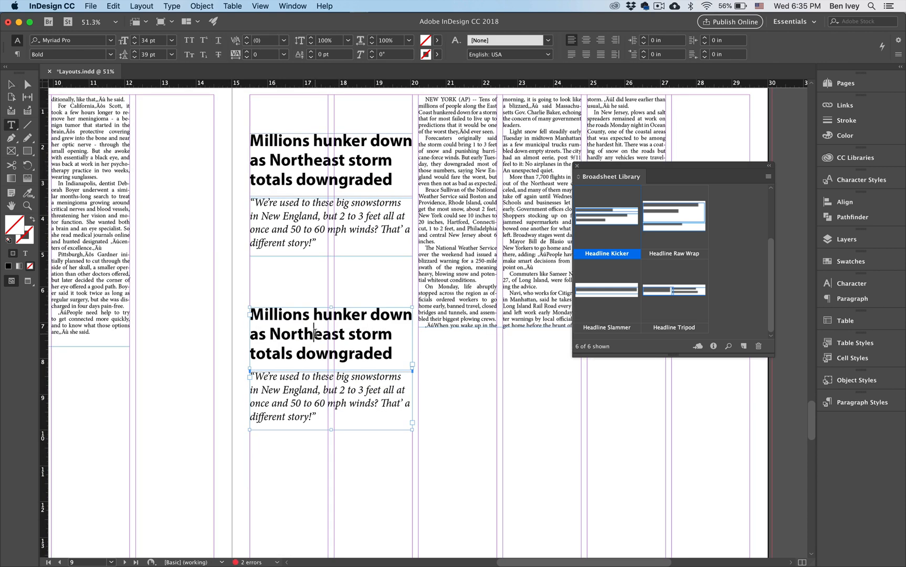
pyautogui.press('super+a')
pyautogui.write('asd fadfa sdfas dfasd')
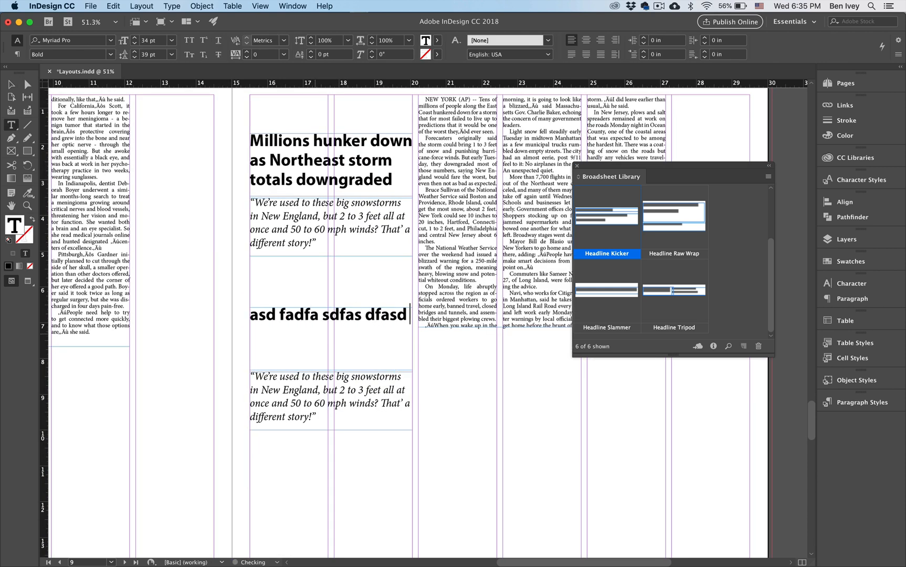
pyautogui.write(' fasd')
pyautogui.press('Return')
pyautogui.write('fasd fasdf asdf')
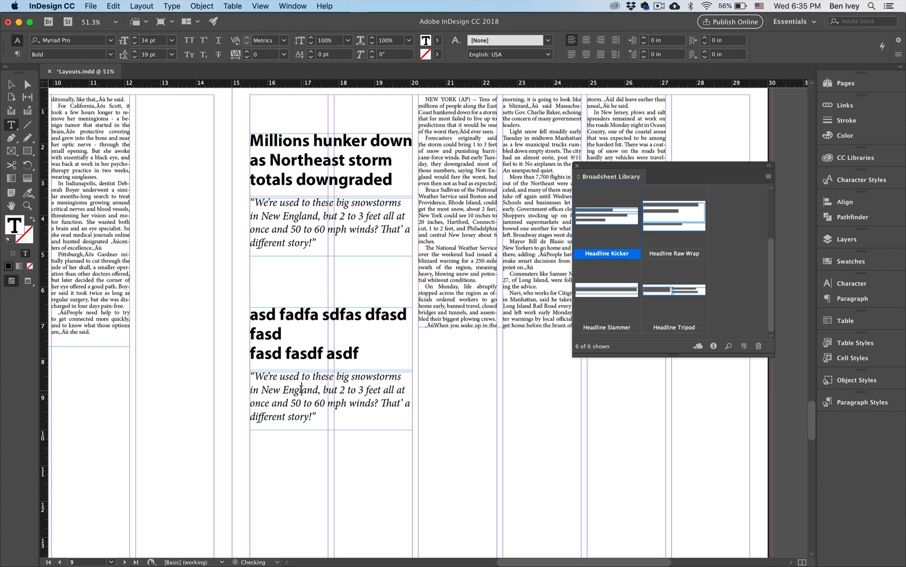
# Replace the copied italic deck's text with "asd fasdf adfasd fasdf asdf".
pyautogui.click(301, 389)
pyautogui.press('super+a')
pyautogui.write('asd fasdf adfasd fas')
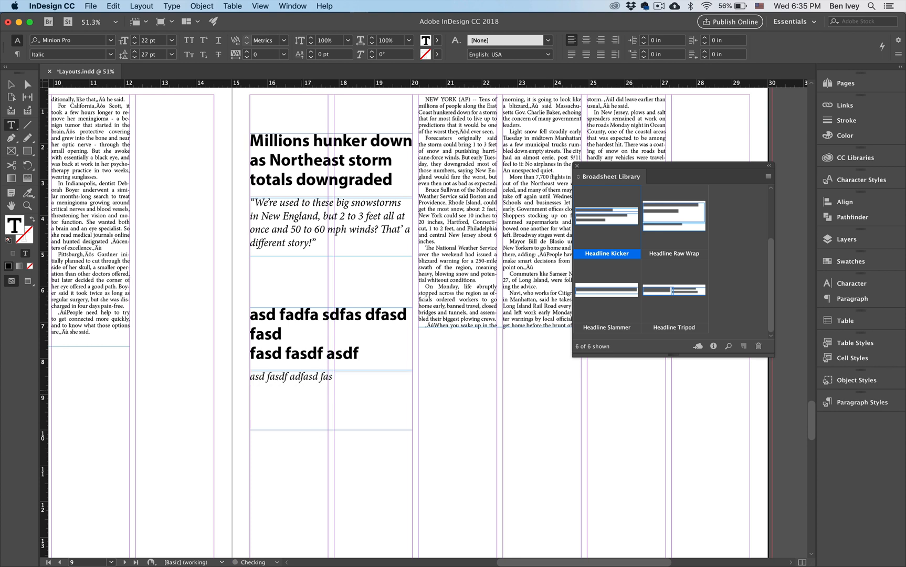
pyautogui.write('df asdf')
pyautogui.click(11, 84)
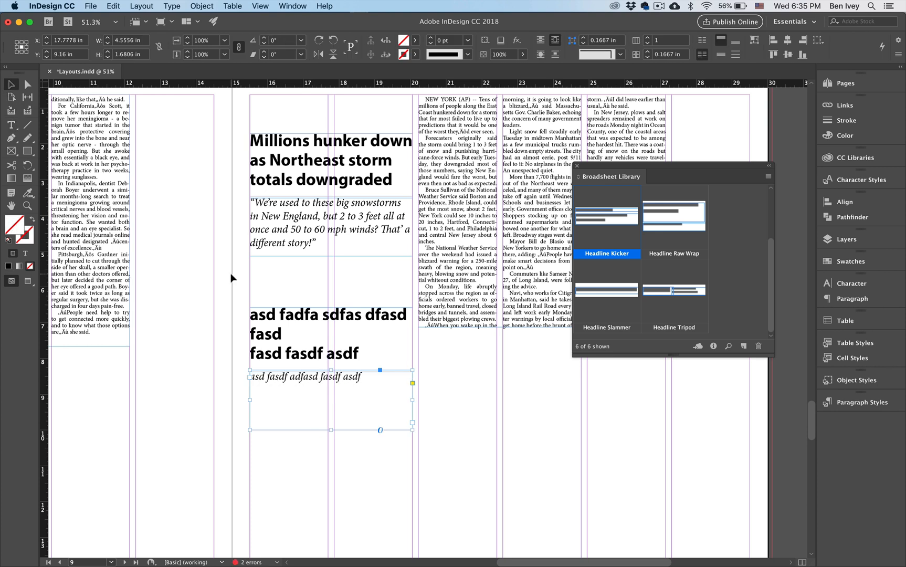
# Add the placeholder headline with its deck to the Broadsheet Library and name the item Headline Side Saddle.
pyautogui.moveTo(255, 283); pyautogui.dragTo(313, 400)
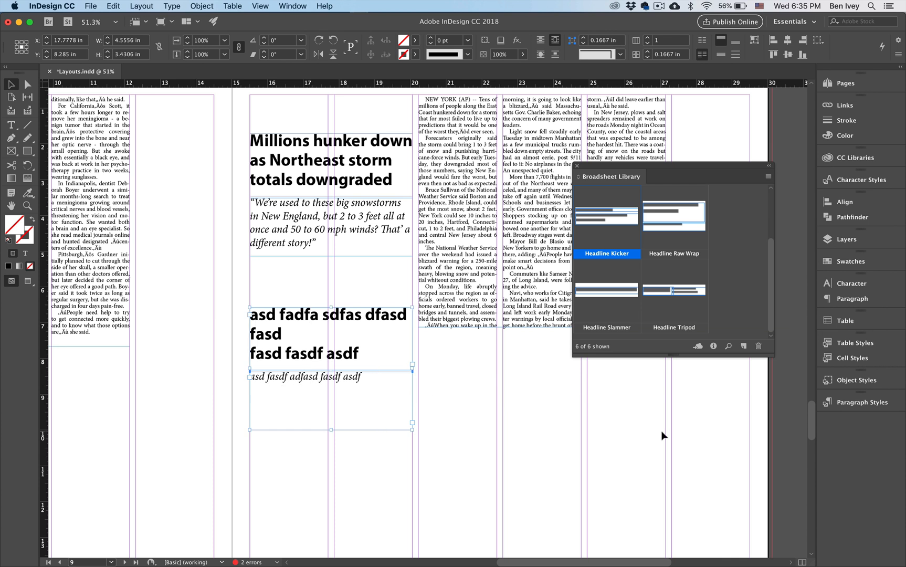
pyautogui.click(743, 346)
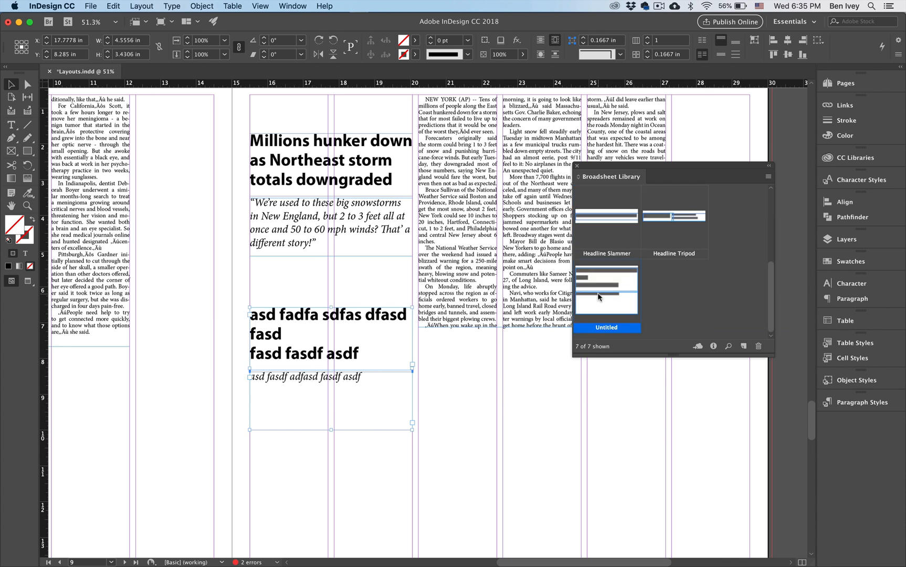
pyautogui.doubleClick(600, 292)
pyautogui.write('Headline Side')
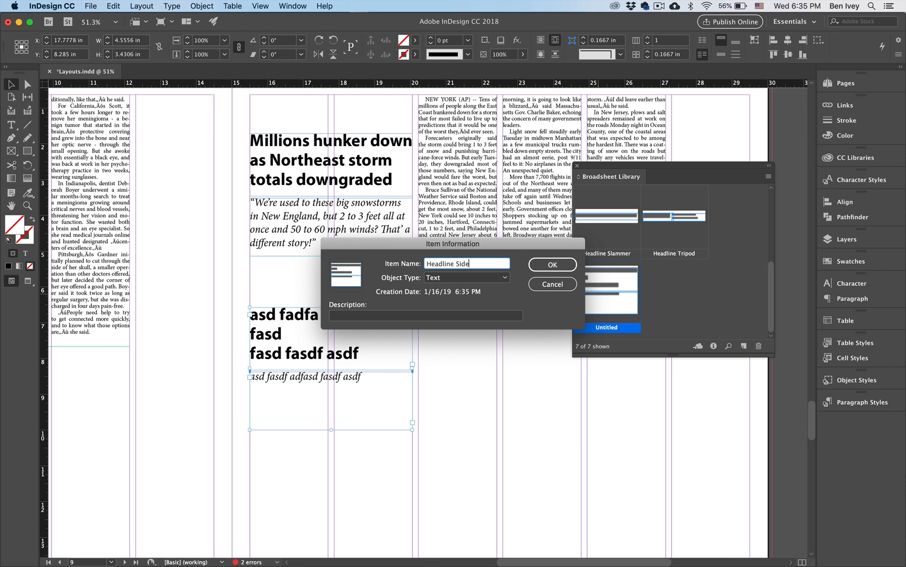
pyautogui.write(' Saddle')
pyautogui.click(546, 264)
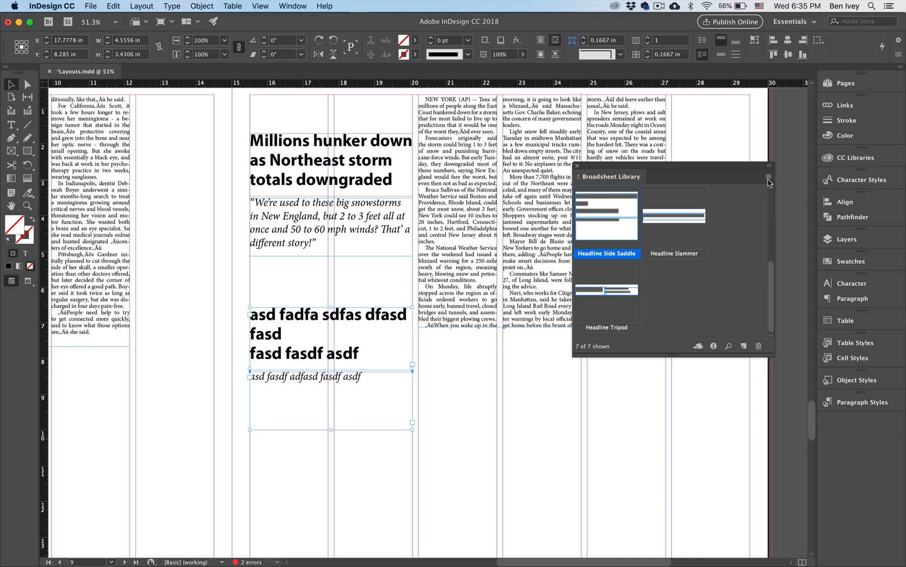
# Switch the Broadsheet Library's display to Thumbnail View.
pyautogui.click(768, 178)
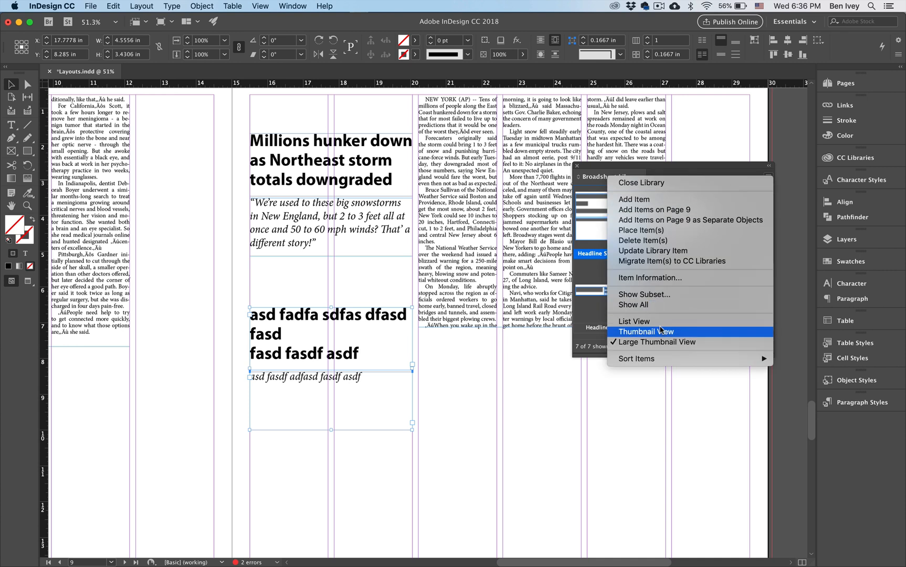
pyautogui.click(697, 332)
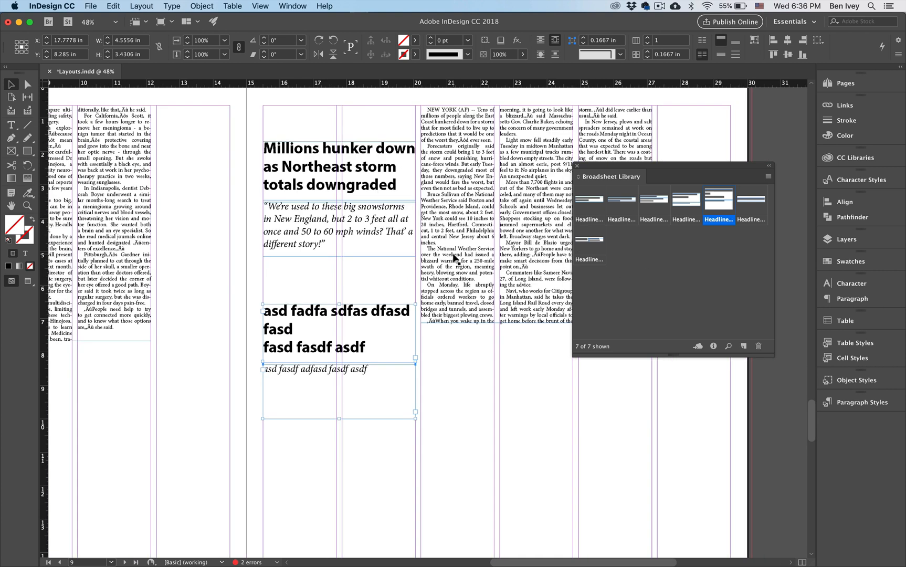
pyautogui.scroll(-3, 458, 259)
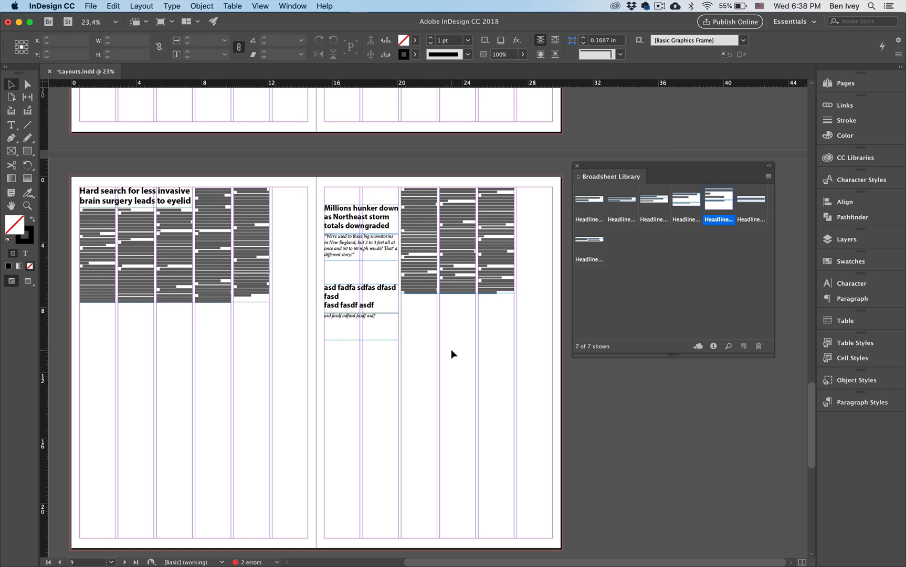
pyautogui.scroll(3, 443, 324)
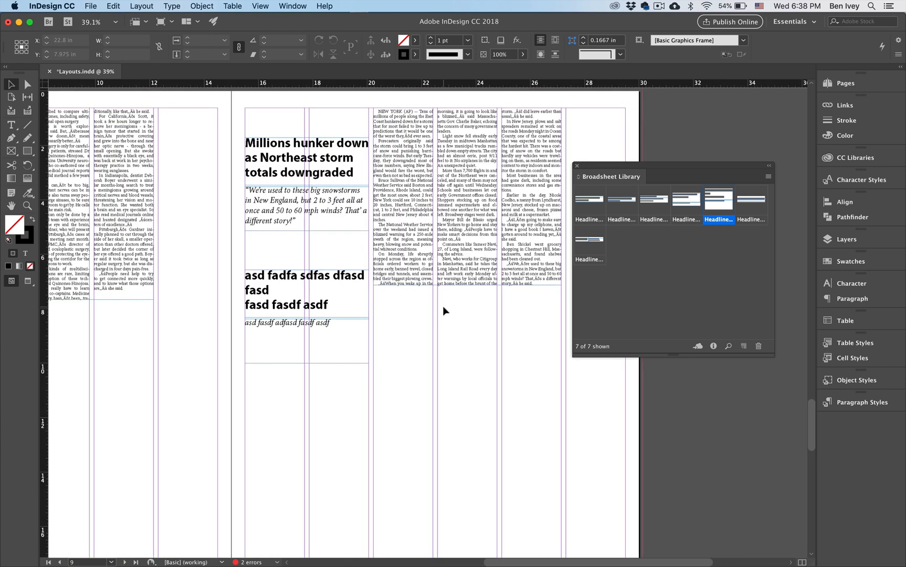
pyautogui.scroll(4, 444, 312)
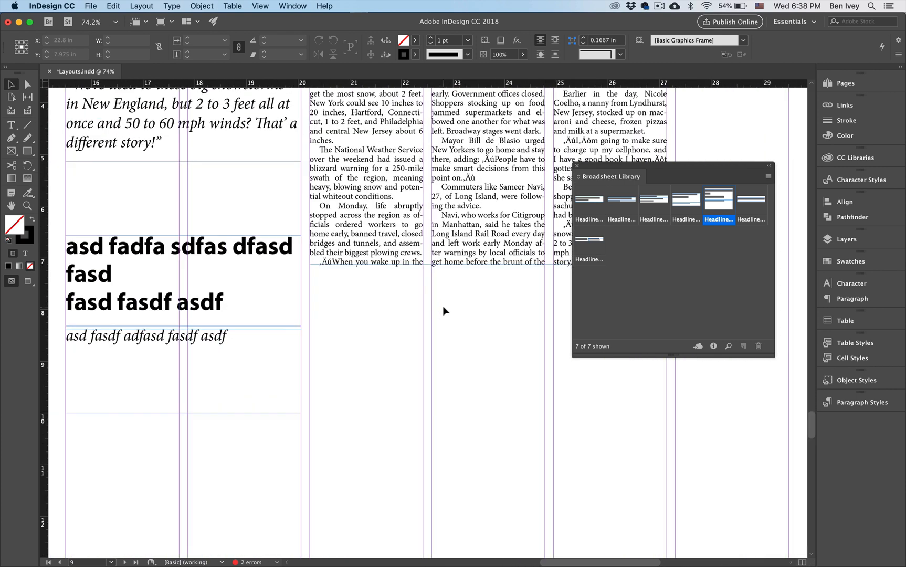
pyautogui.scroll(-3, 443, 310)
pyautogui.hscroll(-2, 444, 311)
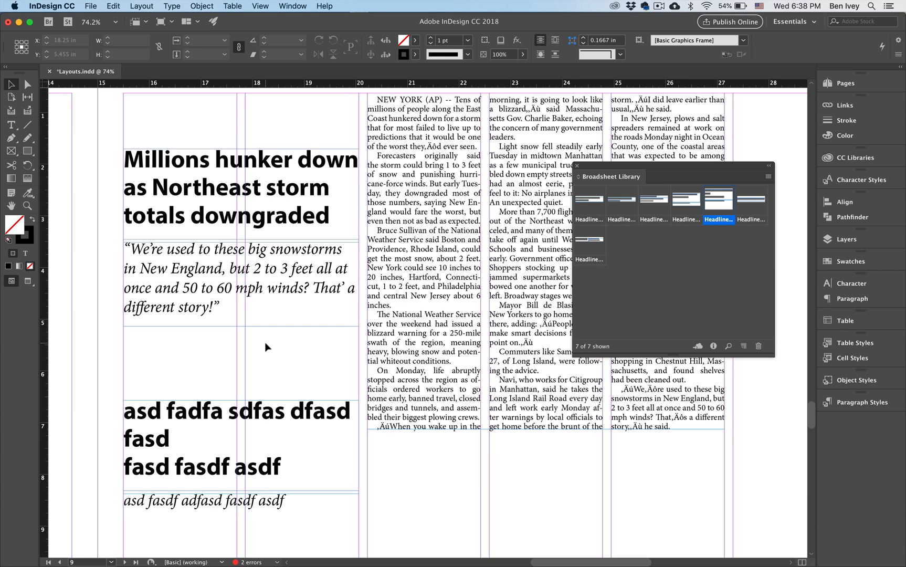
# Switch to Exercise5-StoryLibrary.pdf in Acrobat and examine the required deck styles: Italics, Bold Lead-in and Bullet Point leader, with their samples.
pyautogui.hotkey('ctrl', 'Up')
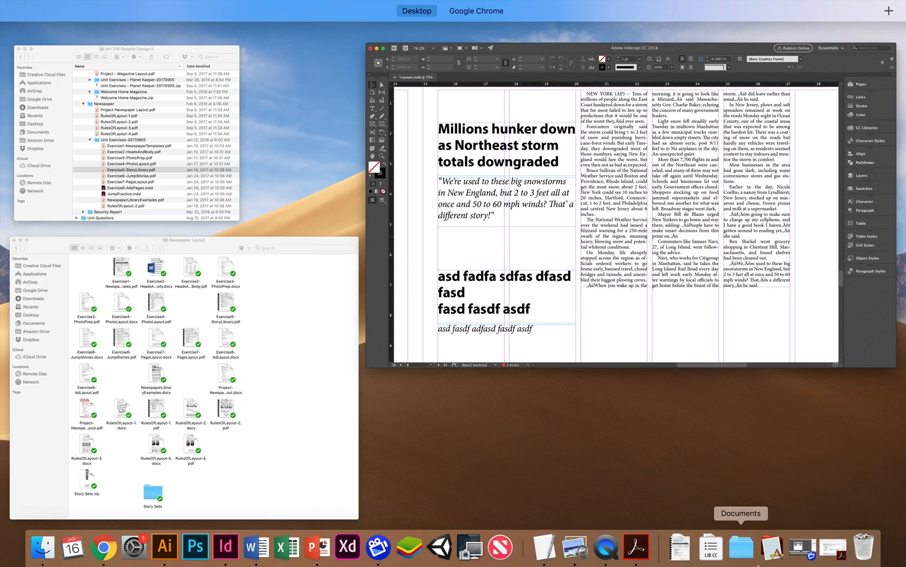
pyautogui.click(771, 546)
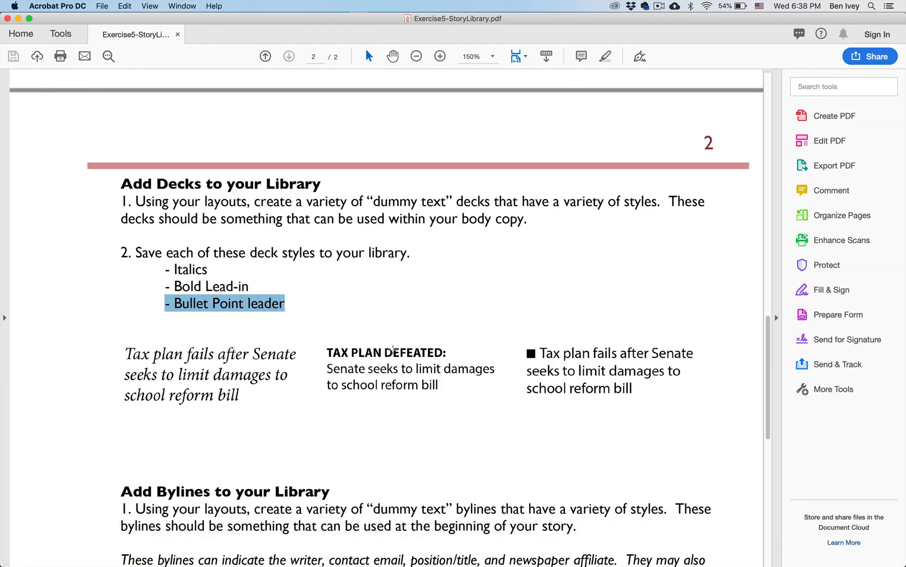
pyautogui.click(384, 305)
pyautogui.doubleClick(192, 269)
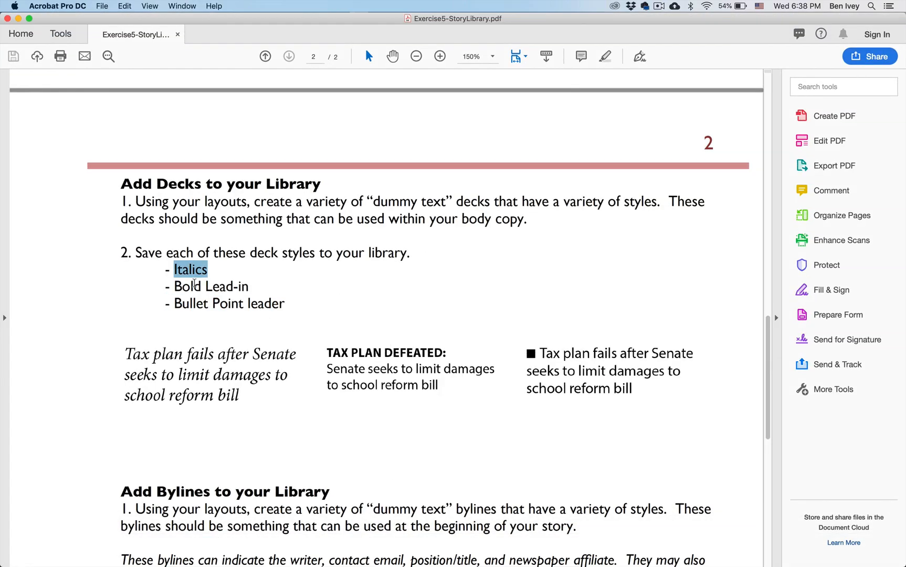
pyautogui.tripleClick(194, 286)
pyautogui.doubleClick(208, 304)
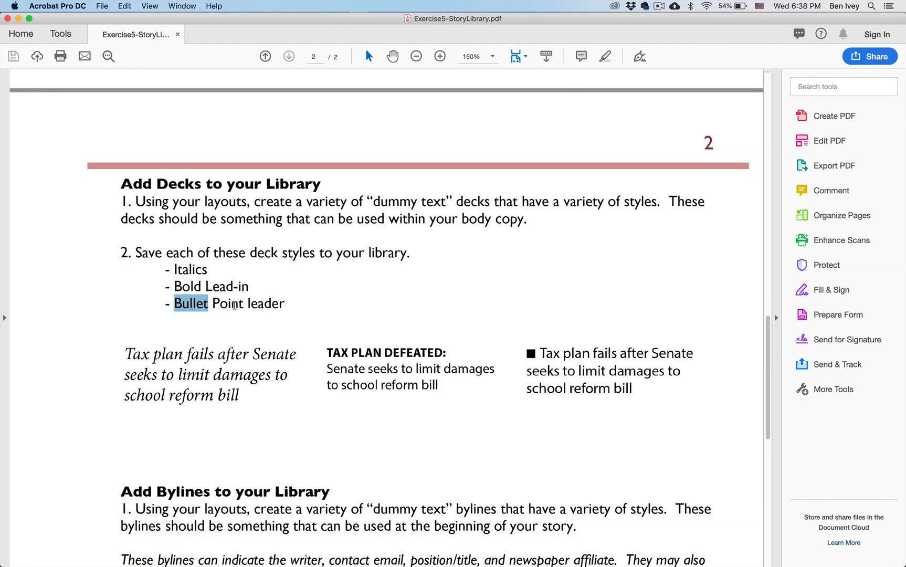
pyautogui.click(253, 304)
pyautogui.doubleClick(192, 269)
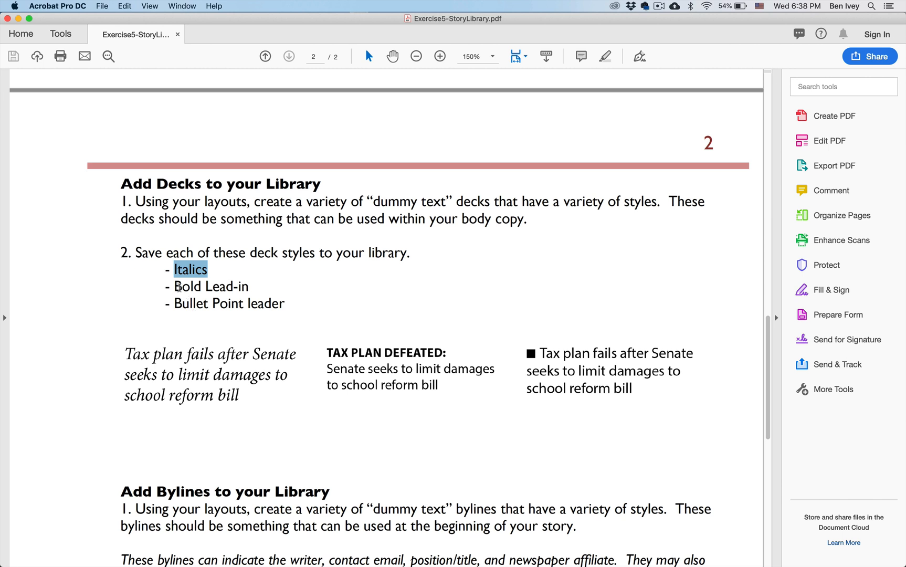
pyautogui.moveTo(179, 286); pyautogui.dragTo(279, 287)
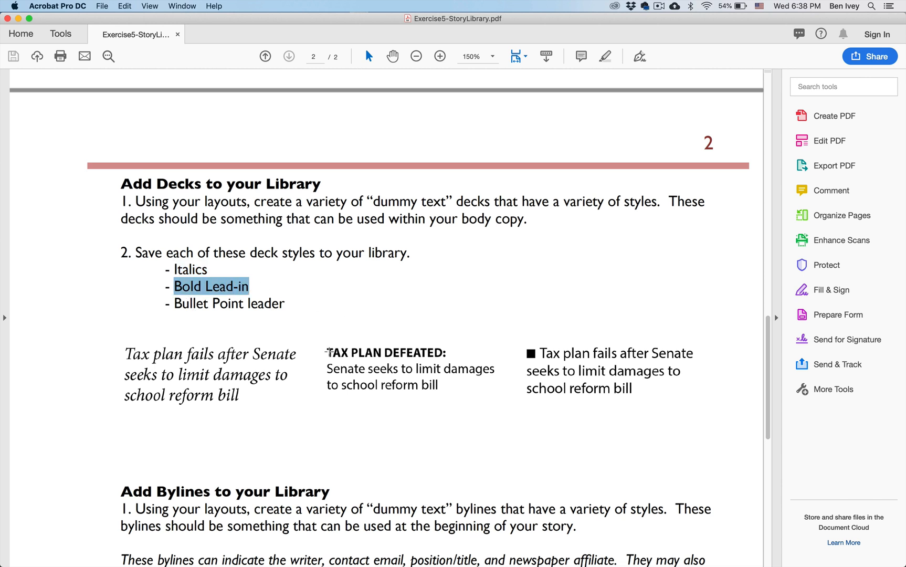
pyautogui.click(328, 352)
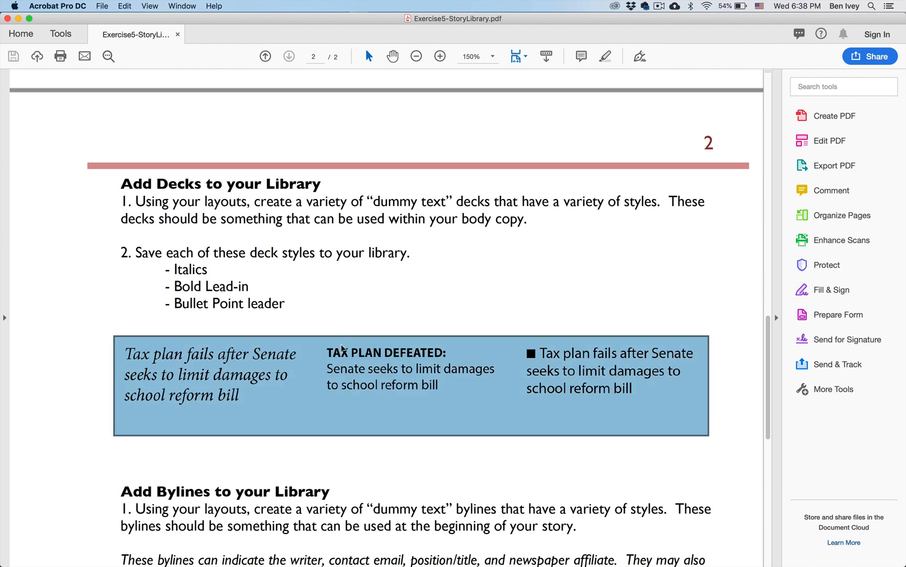
# Switch from the exercise PDF back to the Layouts document in InDesign.
pyautogui.click(343, 367)
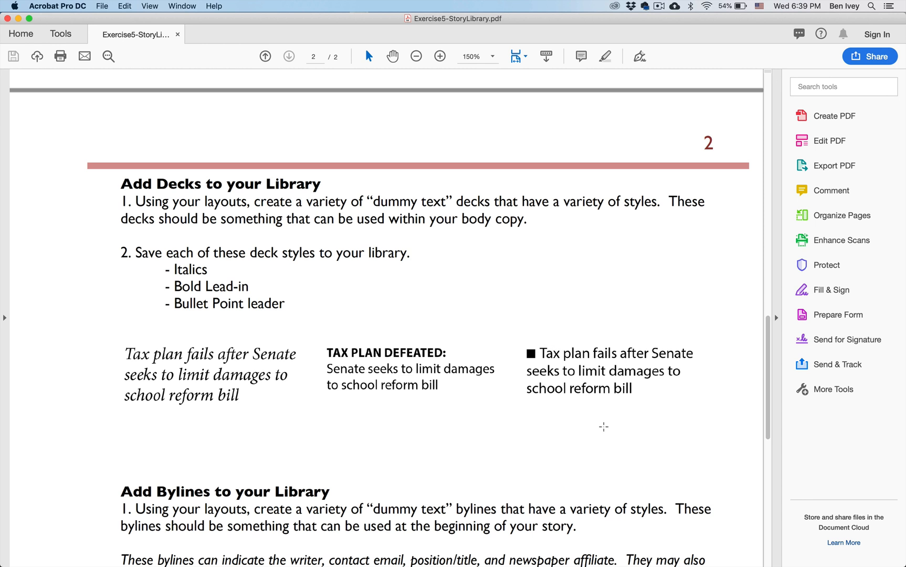
pyautogui.hotkey('ctrl', 'Up')
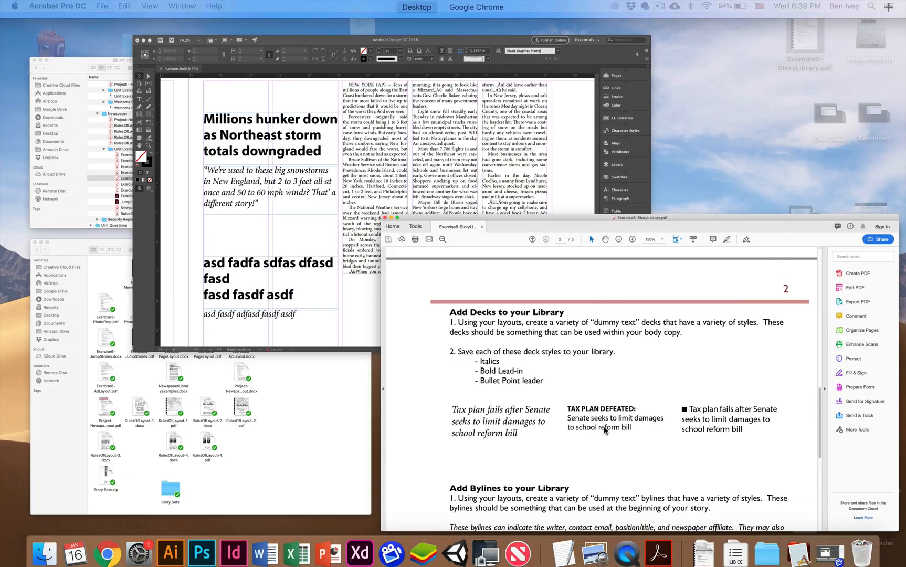
pyautogui.click(313, 230)
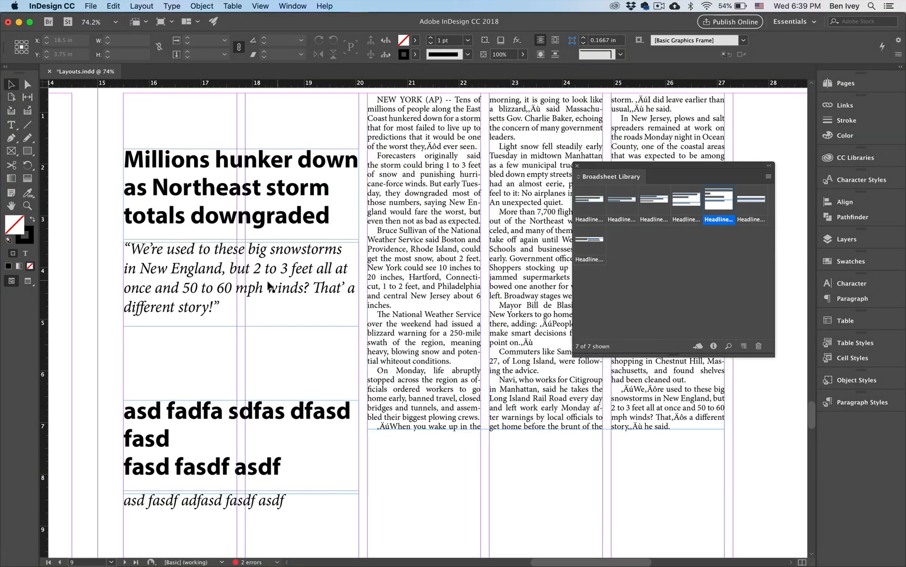
# Replace the italic deck under the "Millions hunker down" headline with four lines of dummy text starting "adsfa sdfadf adfa dfadf adfas".
pyautogui.click(216, 294)
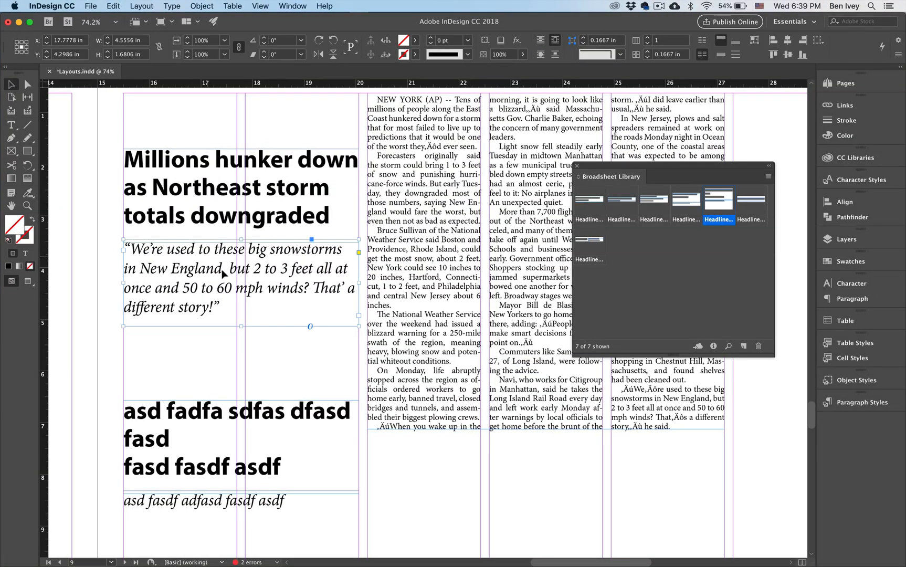
pyautogui.doubleClick(233, 308)
pyautogui.moveTo(190, 288); pyautogui.dragTo(140, 269)
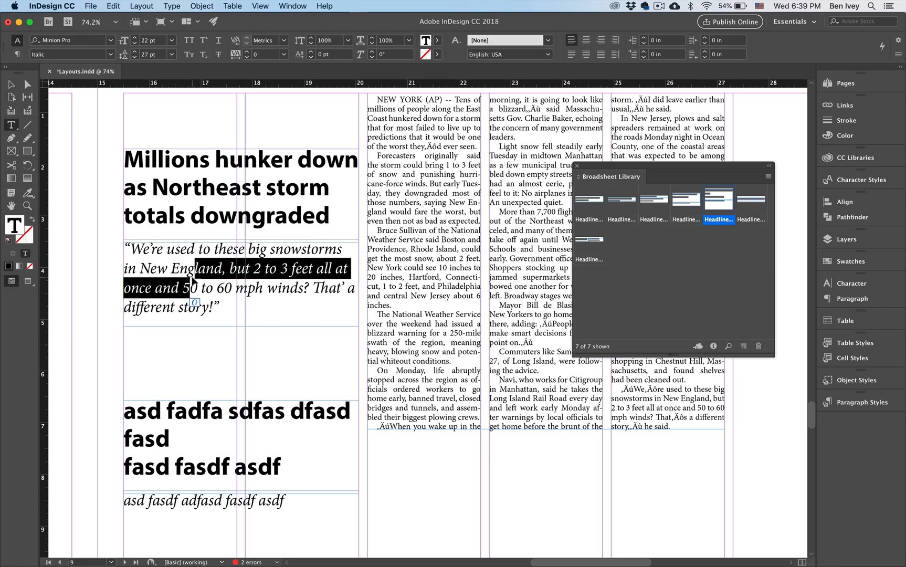
pyautogui.press('super+a')
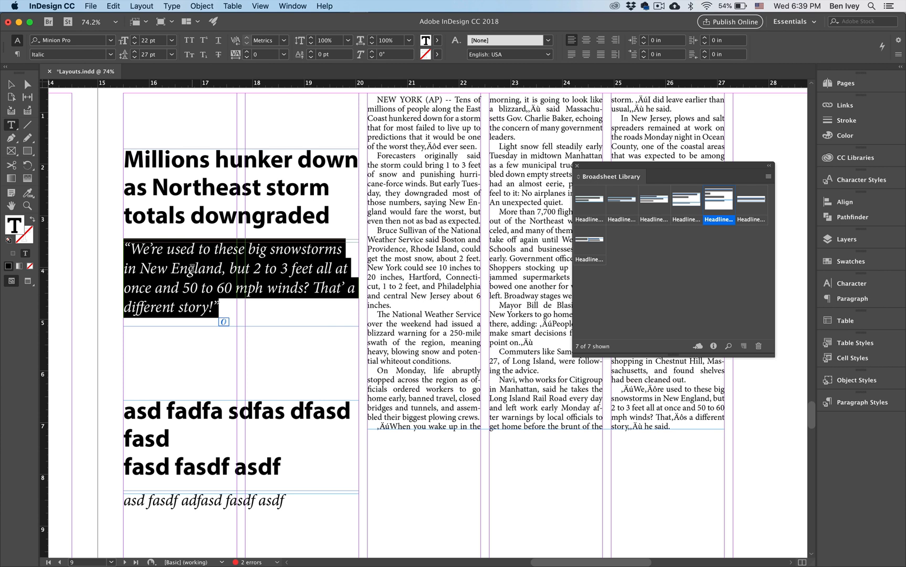
pyautogui.write('adsfa sdfadf adfa')
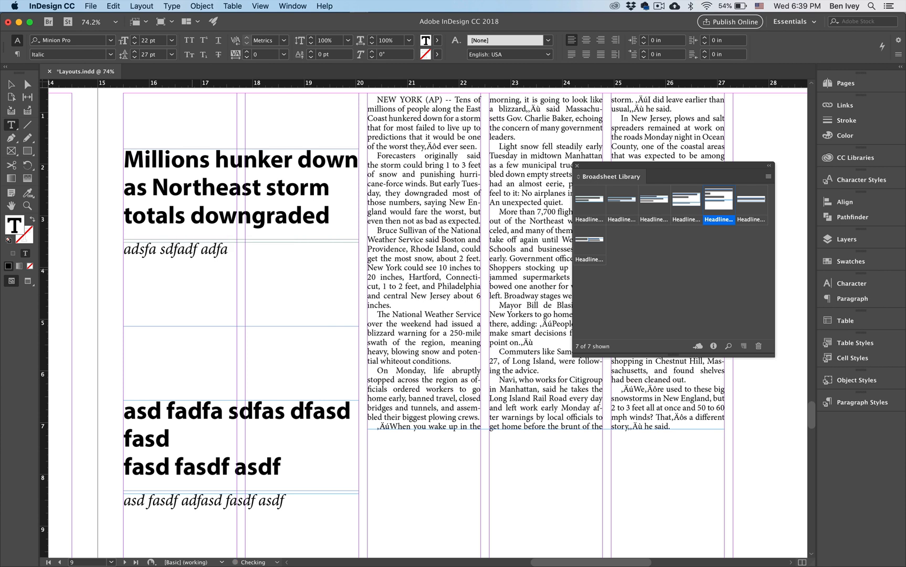
pyautogui.write(' dfadf adfas dfadf adfas')
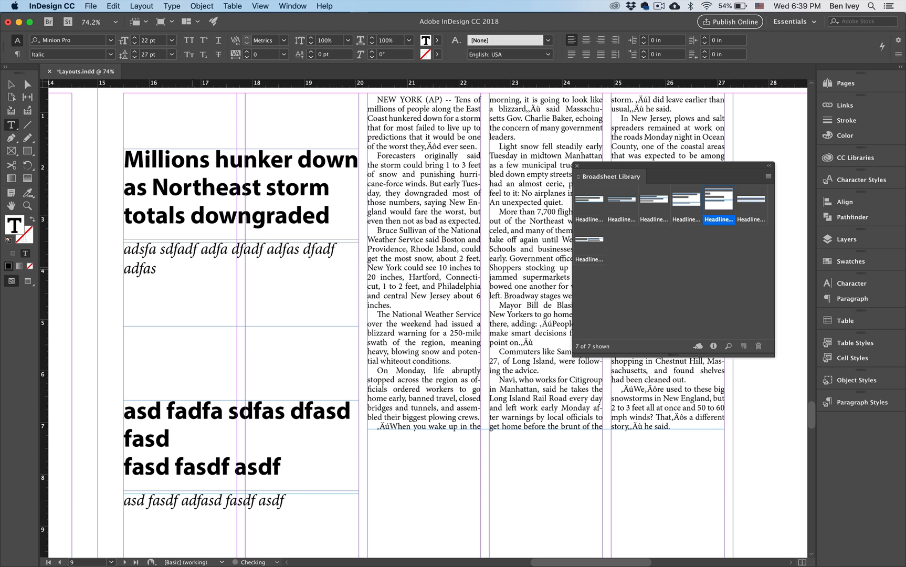
pyautogui.write(' dfad fadfa d fa dfadfa df a')
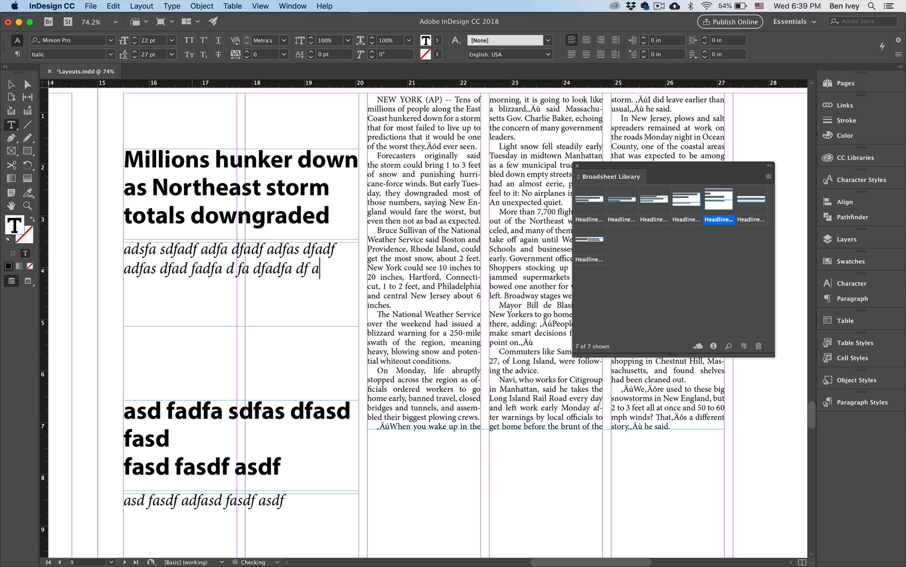
pyautogui.write('d fadf adfasd fad fa dfa')
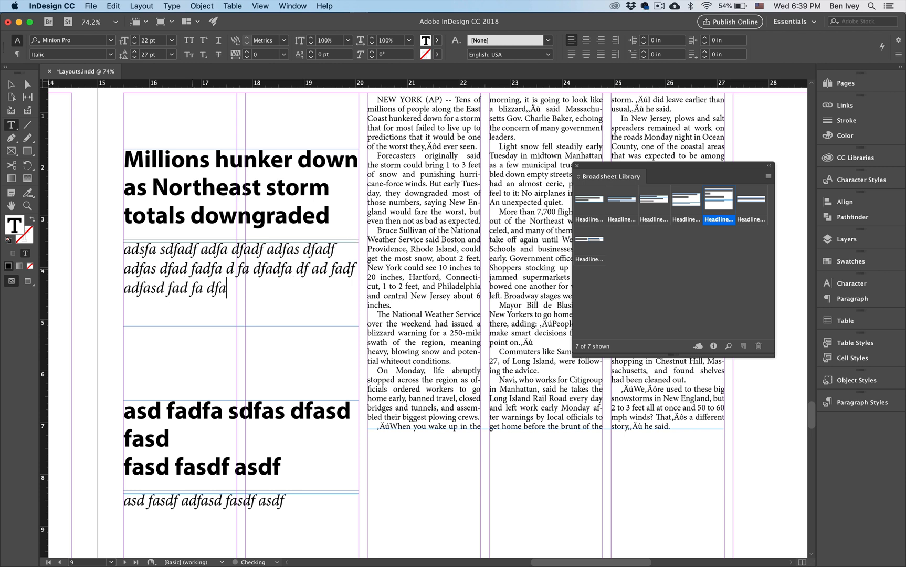
pyautogui.write('s dfa dfafdfasdfasdf ad fa')
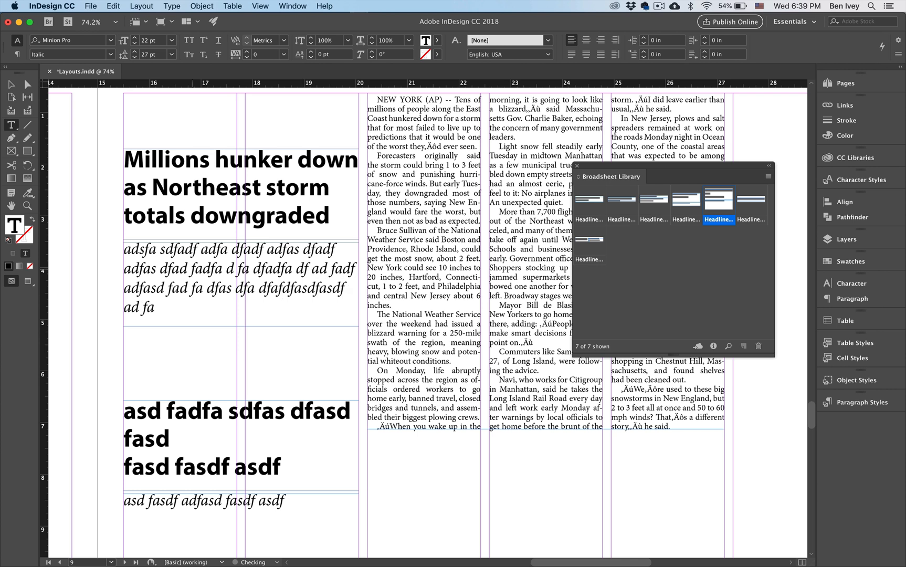
pyautogui.write('dfas dfasdf ad')
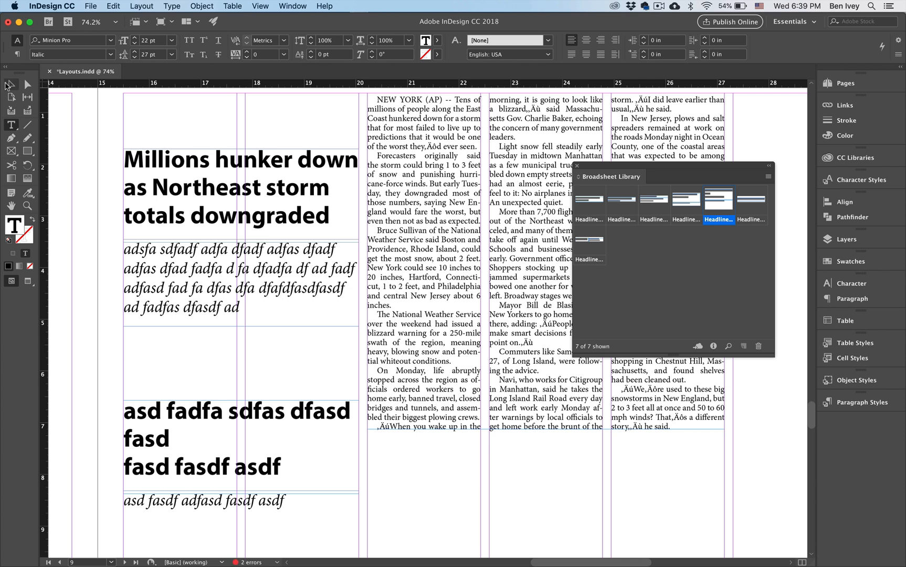
pyautogui.press('Escape')
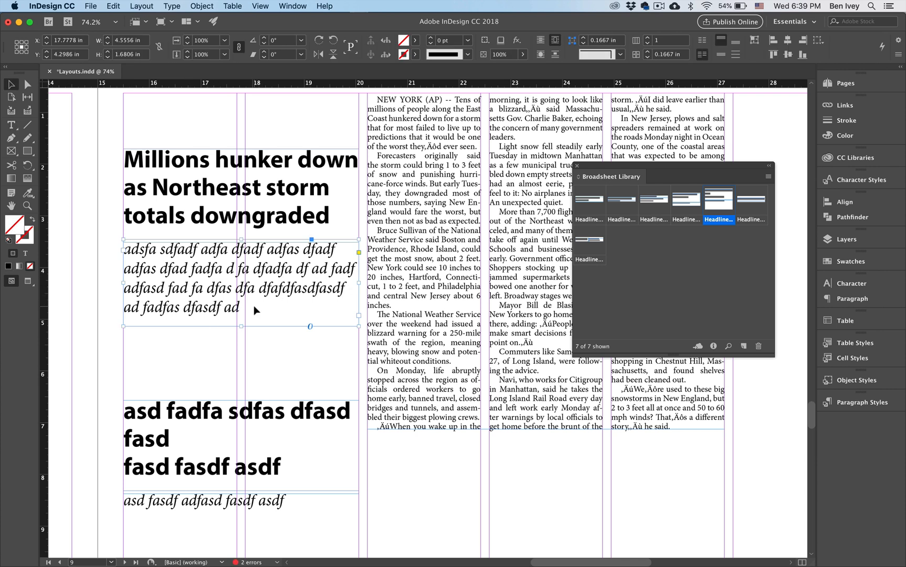
# Add the italic dummy deck to the Broadsheet Library and name the item Deck Italics.
pyautogui.click(743, 346)
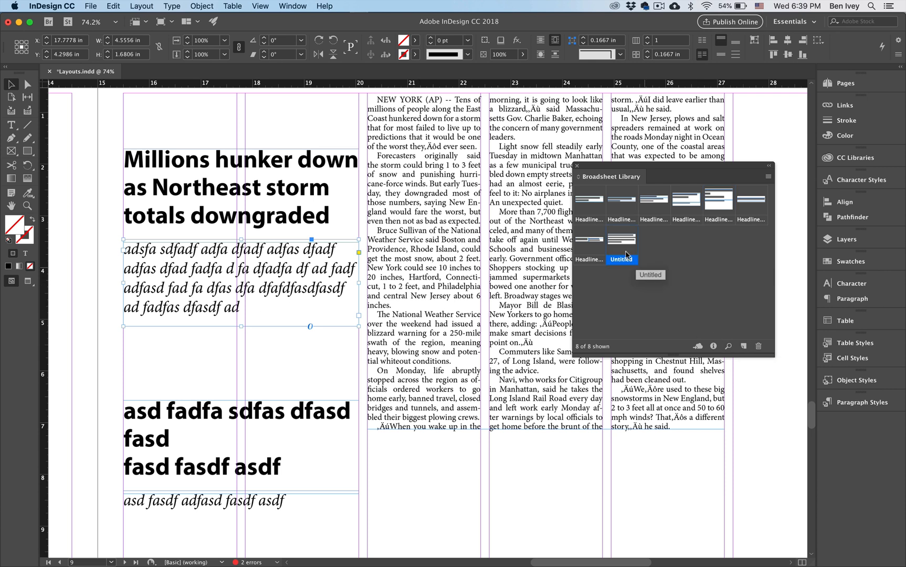
pyautogui.doubleClick(618, 246)
pyautogui.write('Deck Italics')
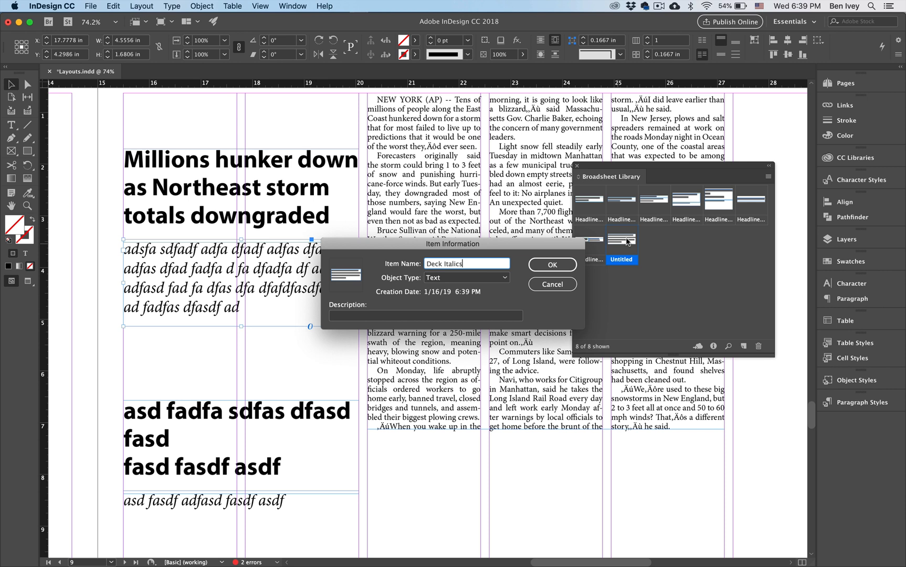
pyautogui.click(552, 265)
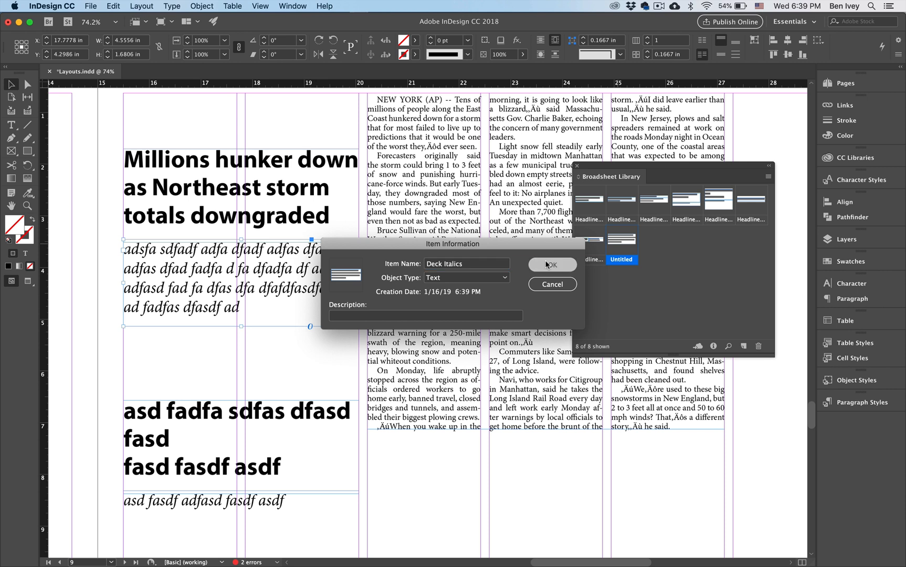
# Change the font of all the text in the upper deck to Myriad Pro.
pyautogui.doubleClick(274, 256)
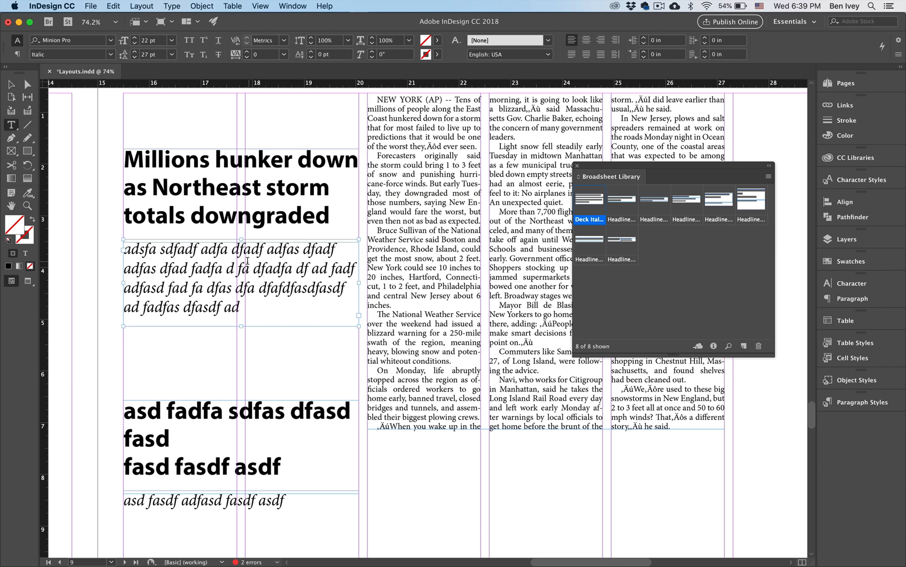
pyautogui.press('super+a')
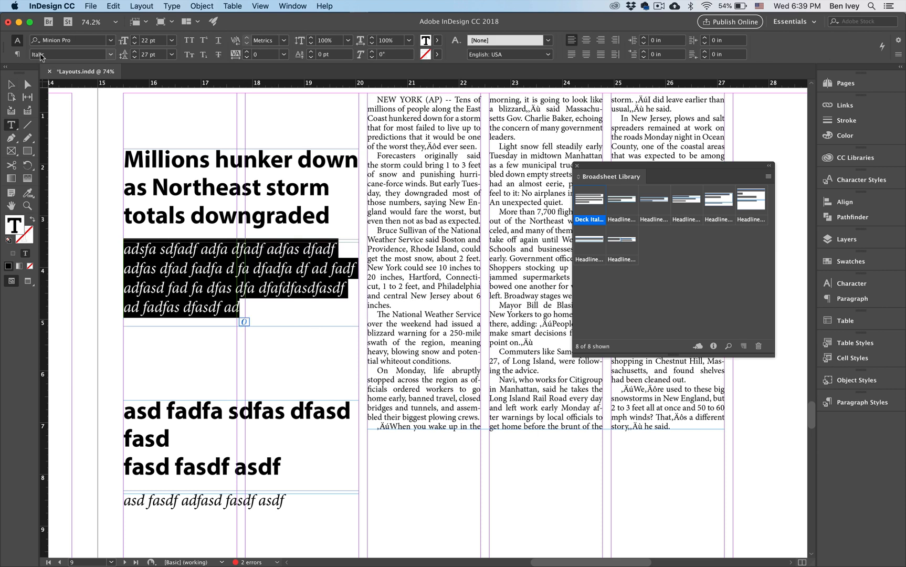
pyautogui.click(111, 41)
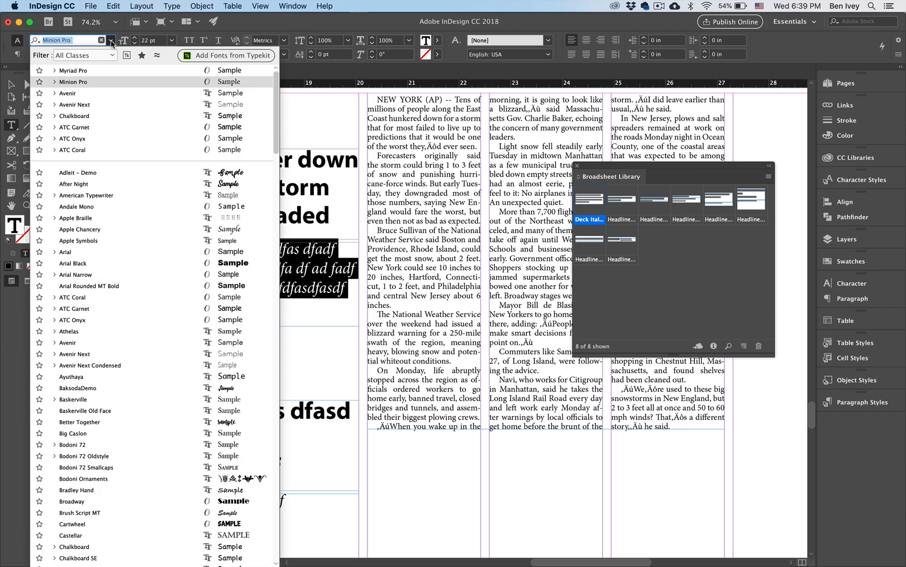
pyautogui.click(80, 72)
pyautogui.click(226, 270)
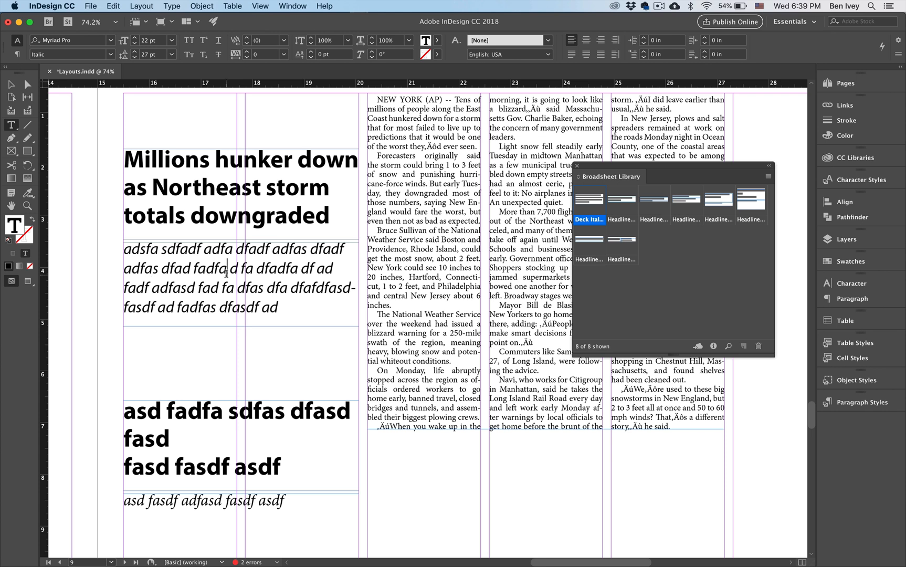
# Make the deck's opening words "adsfa sdfadf adfa dfadf adfas" Bold and end this lead-in with a colon.
pyautogui.tripleClick(201, 254)
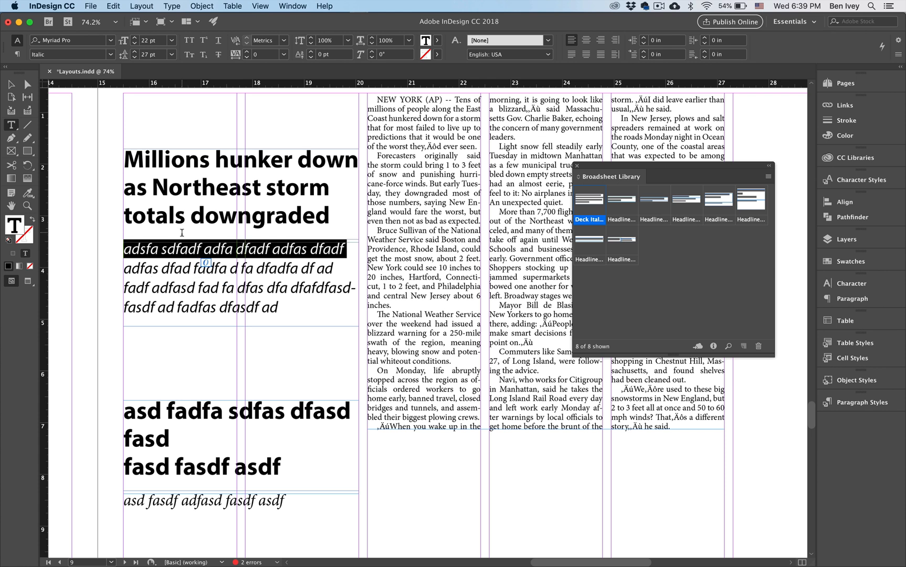
pyautogui.click(309, 246)
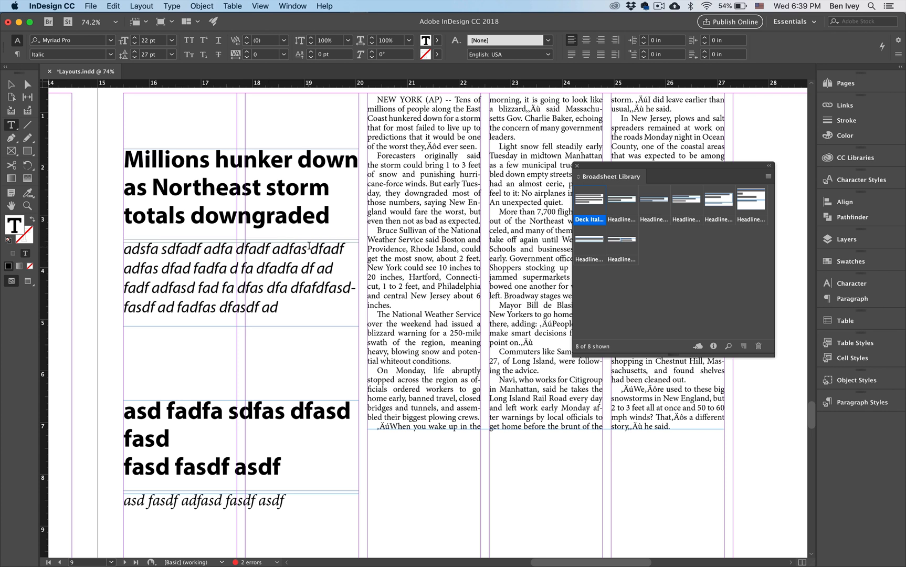
pyautogui.moveTo(309, 246); pyautogui.dragTo(123, 247)
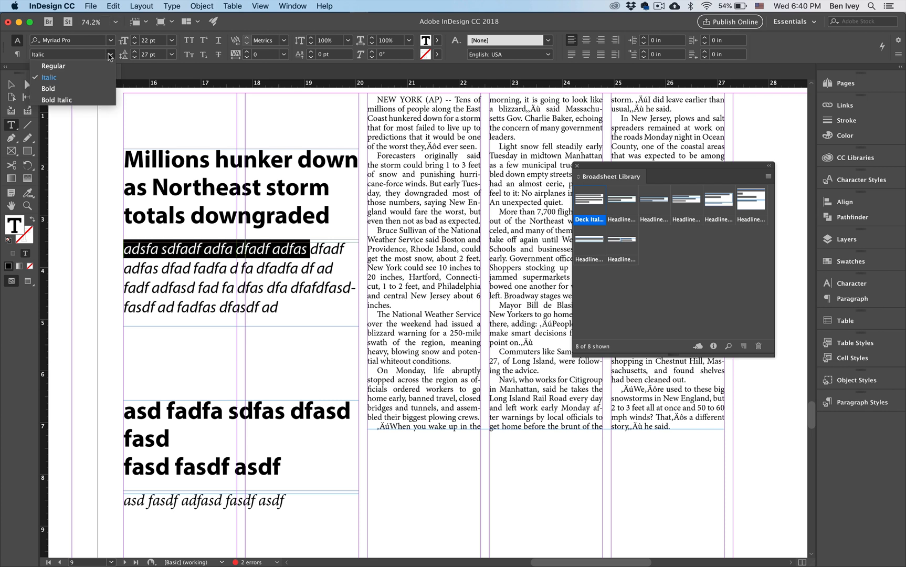
pyautogui.click(48, 88)
pyautogui.click(295, 267)
pyautogui.click(328, 249)
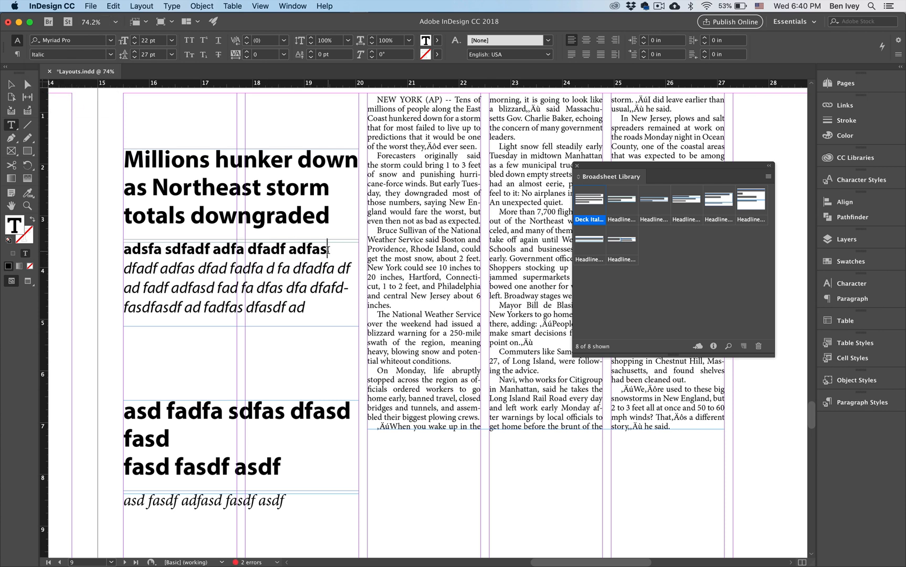
pyautogui.write(':')
# Set the deck text after the bold lead-in to the Regular style.
pyautogui.moveTo(306, 308); pyautogui.dragTo(124, 268)
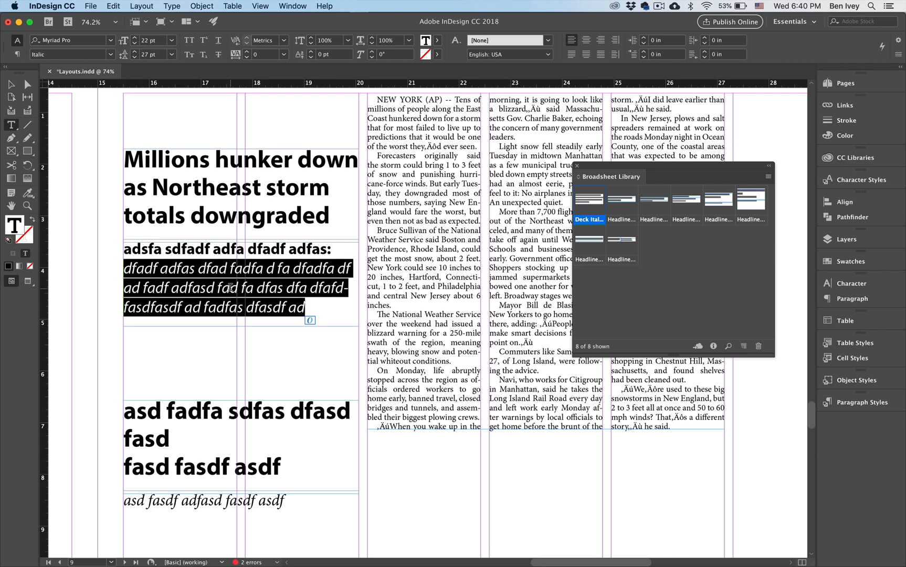
pyautogui.click(110, 55)
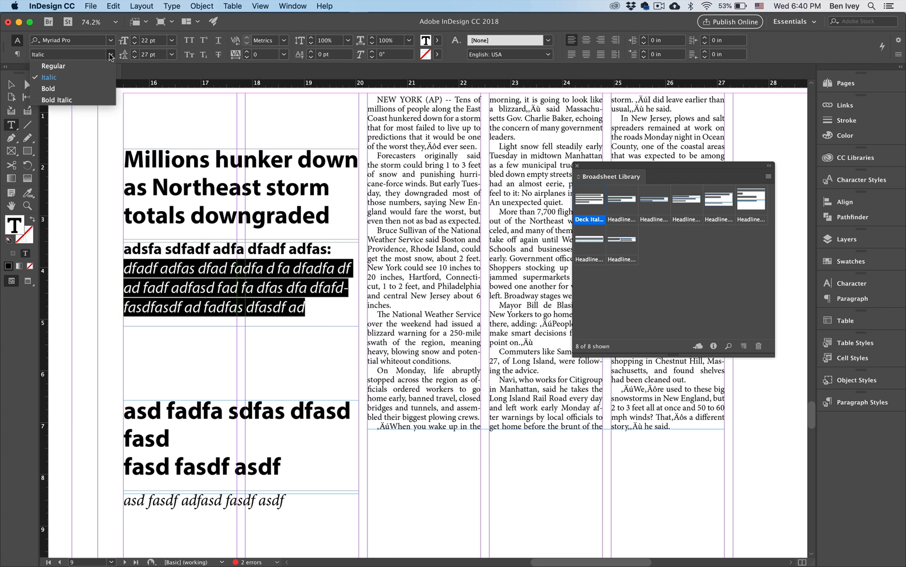
pyautogui.click(88, 74)
pyautogui.click(231, 287)
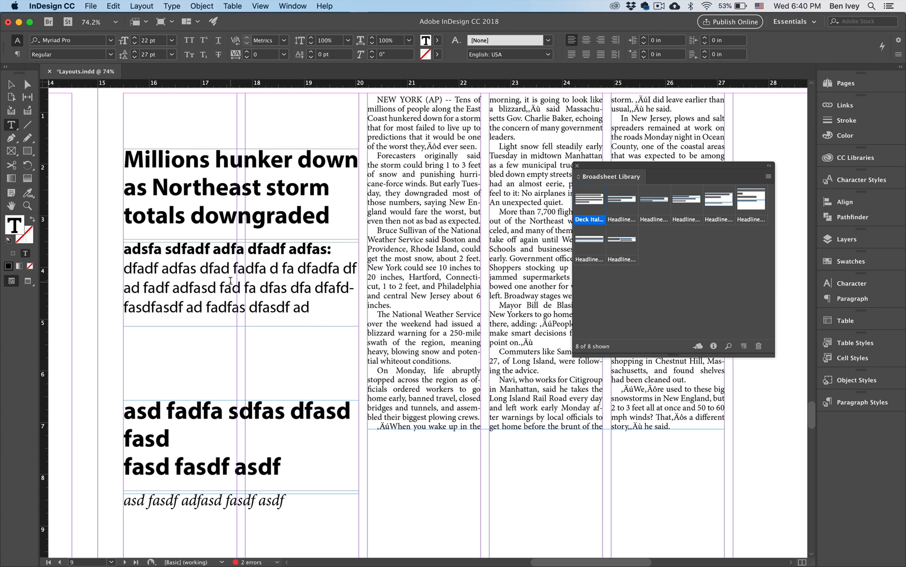
# Add the deck with the bold lead-in to the Broadsheet Library and name the item Deck Bold Leadin.
pyautogui.click(12, 96)
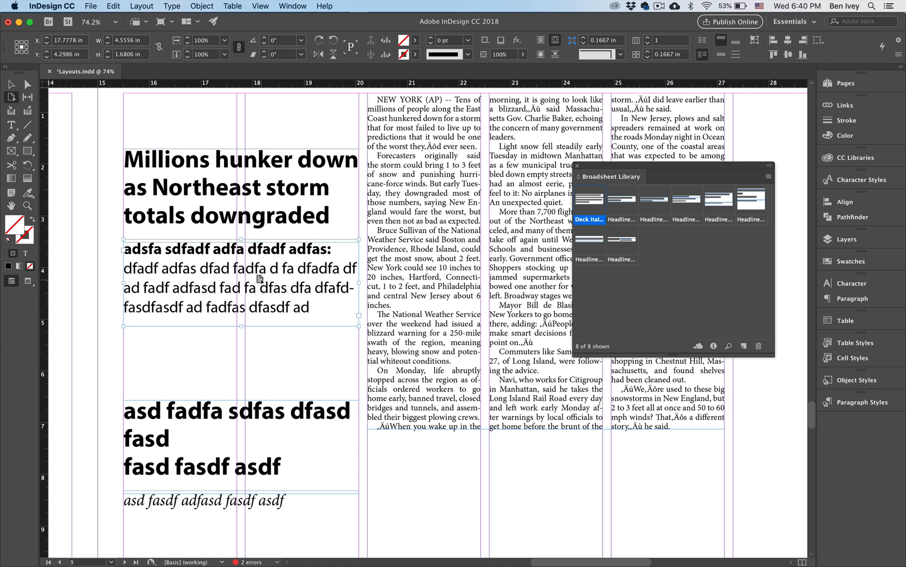
pyautogui.click(13, 85)
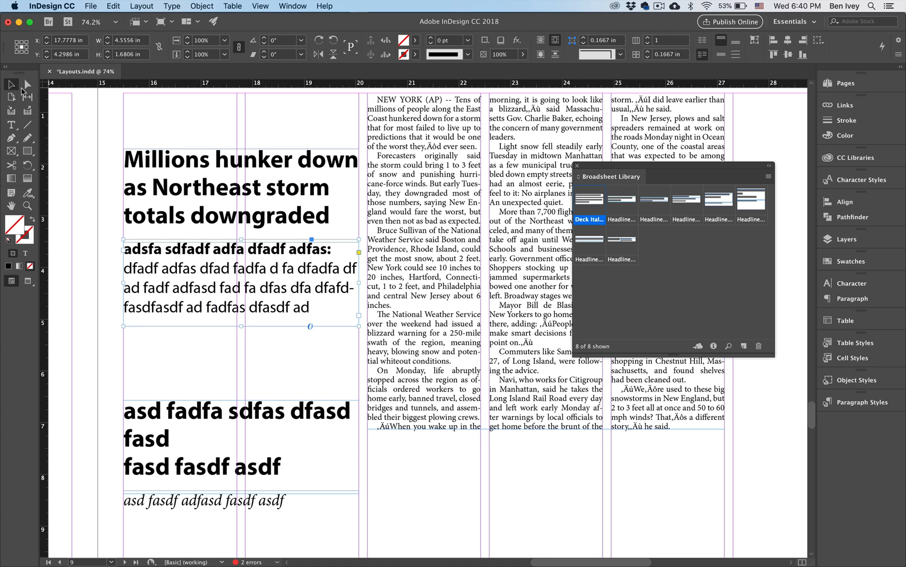
pyautogui.click(743, 347)
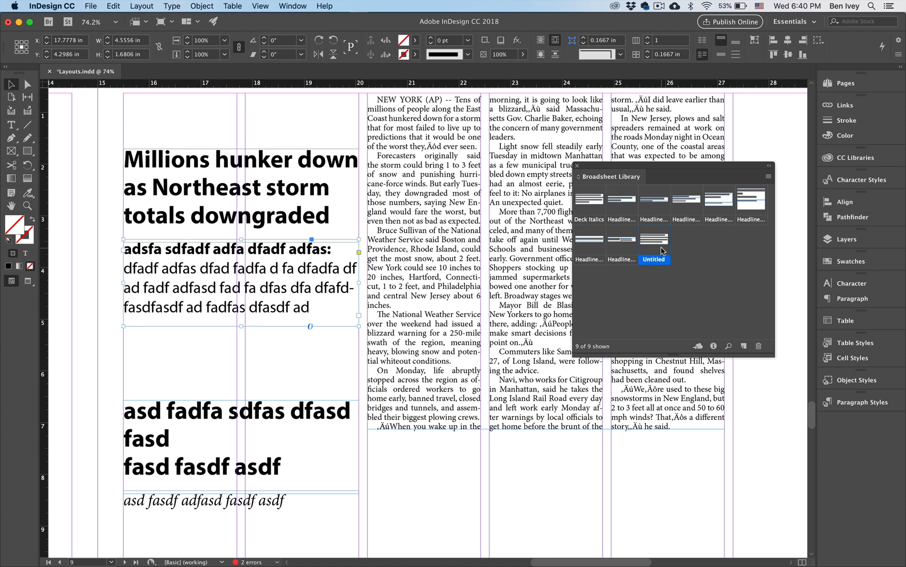
pyautogui.doubleClick(659, 247)
pyautogui.write('Deck')
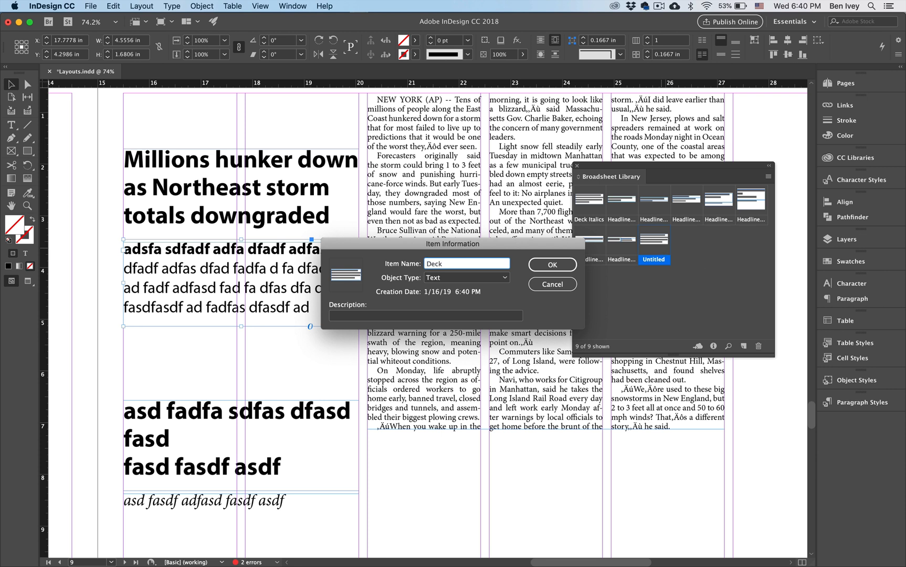
pyautogui.write(' Bold Leading')
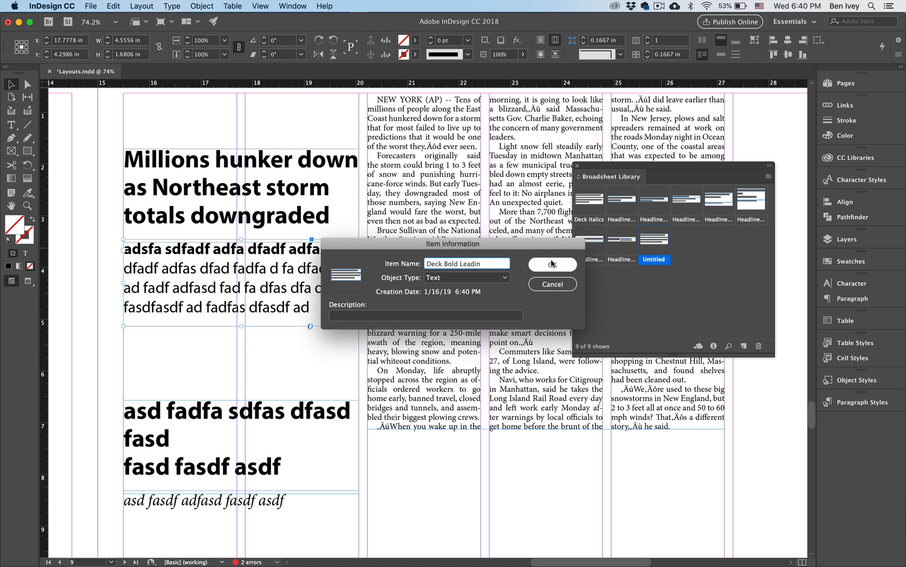
pyautogui.click(551, 264)
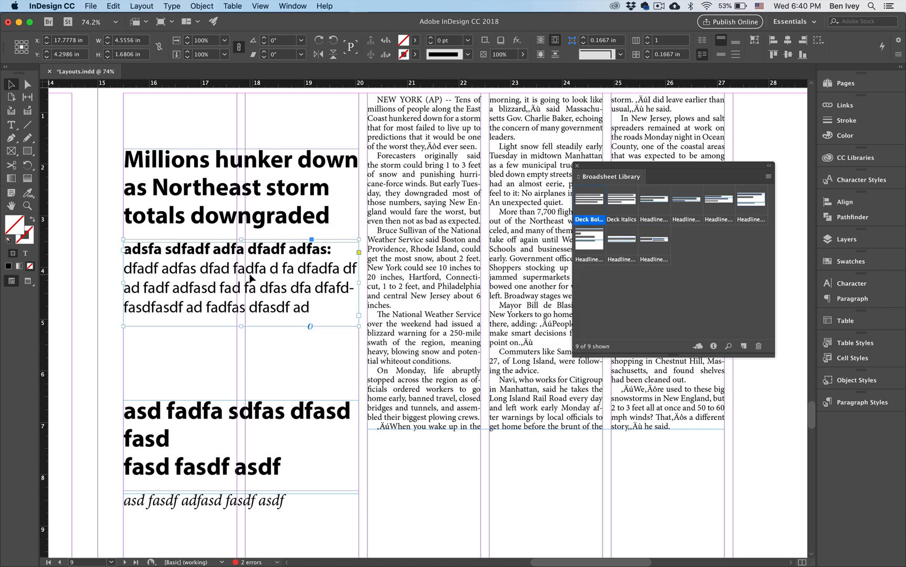
# Delete the bold lead-in line, including its colon, from the upper deck.
pyautogui.doubleClick(249, 247)
pyautogui.hotkey('shift', 'Left')
pyautogui.hotkey('shift', 'Left')
pyautogui.hotkey('shift', 'Left')
pyautogui.hotkey('shift', 'Left')
pyautogui.hotkey('shift', 'Left')
pyautogui.hotkey('shift', 'Left')
pyautogui.hotkey('shift', 'Left')
pyautogui.hotkey('shift', 'Left')
pyautogui.hotkey('shift', 'Left')
pyautogui.hotkey('shift', 'Left')
pyautogui.hotkey('shift', 'Left')
pyautogui.hotkey('shift', 'Left')
pyautogui.hotkey('shift', 'Left')
pyautogui.hotkey('shift', 'Left')
pyautogui.hotkey('shift', 'Left')
pyautogui.hotkey('shift', 'Left')
pyautogui.hotkey('shift', 'Left')
pyautogui.hotkey('shift', 'Left')
pyautogui.hotkey('shift', 'Left')
pyautogui.hotkey('shift', 'Left')
pyautogui.hotkey('shift', 'Left')
pyautogui.hotkey('shift', 'Left')
pyautogui.hotkey('shift', 'Left')
pyautogui.hotkey('shift', 'Left')
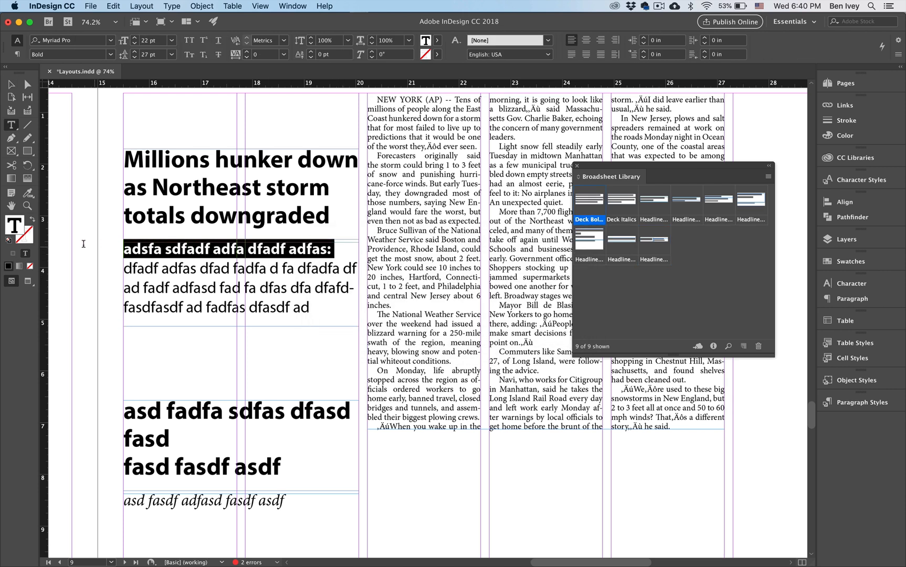
pyautogui.press('BackSpace')
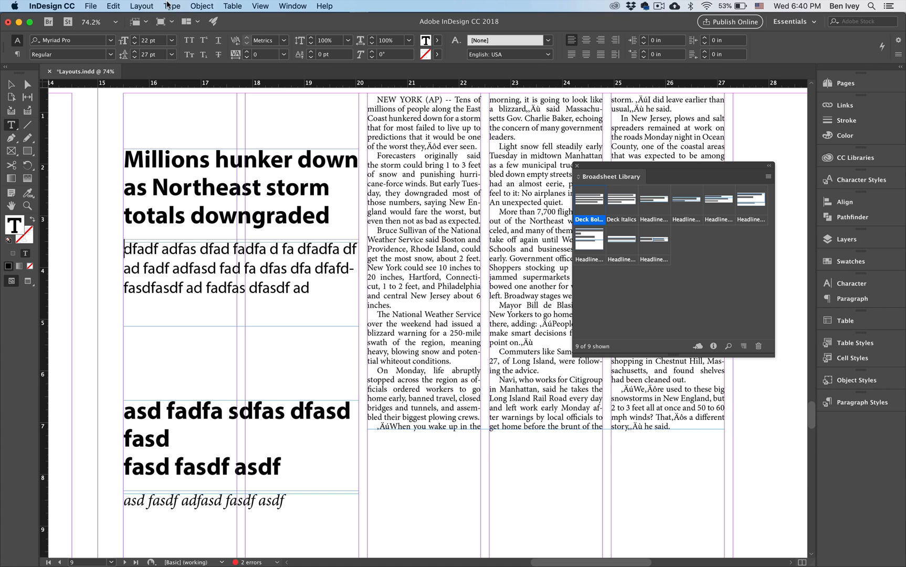
# Insert the solid black square glyph from Zapf Dingbats at the start of the upper deck's text.
pyautogui.click(169, 6)
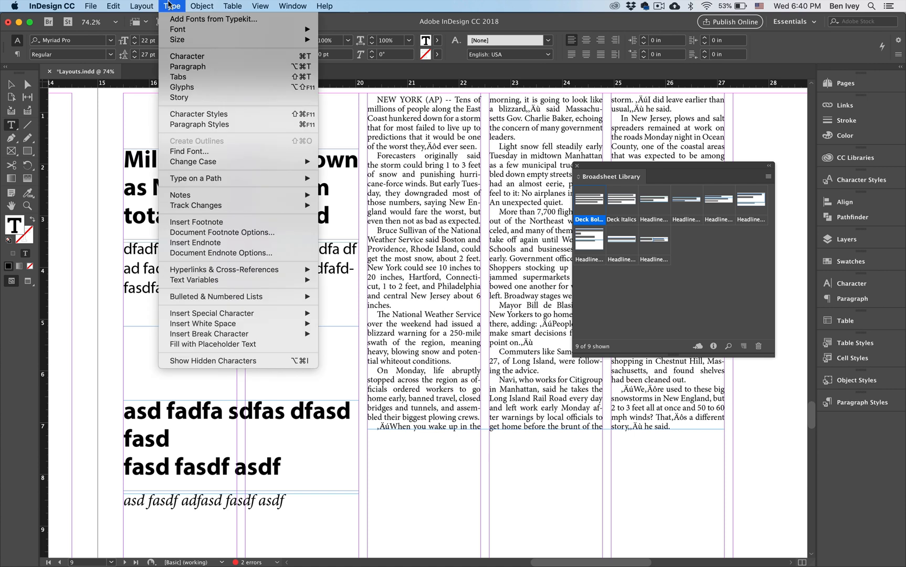
pyautogui.click(179, 87)
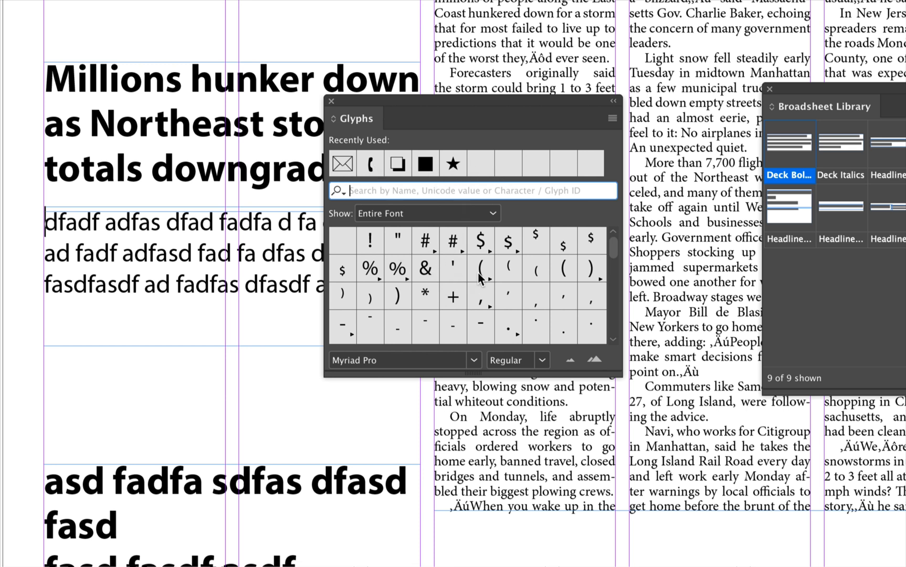
pyautogui.moveTo(615, 252); pyautogui.dragTo(615, 283)
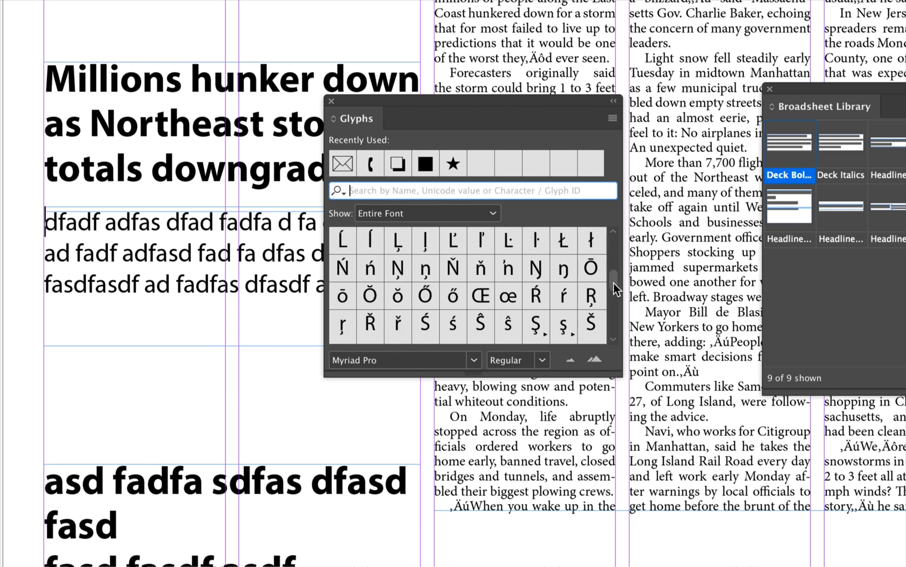
pyautogui.click(473, 360)
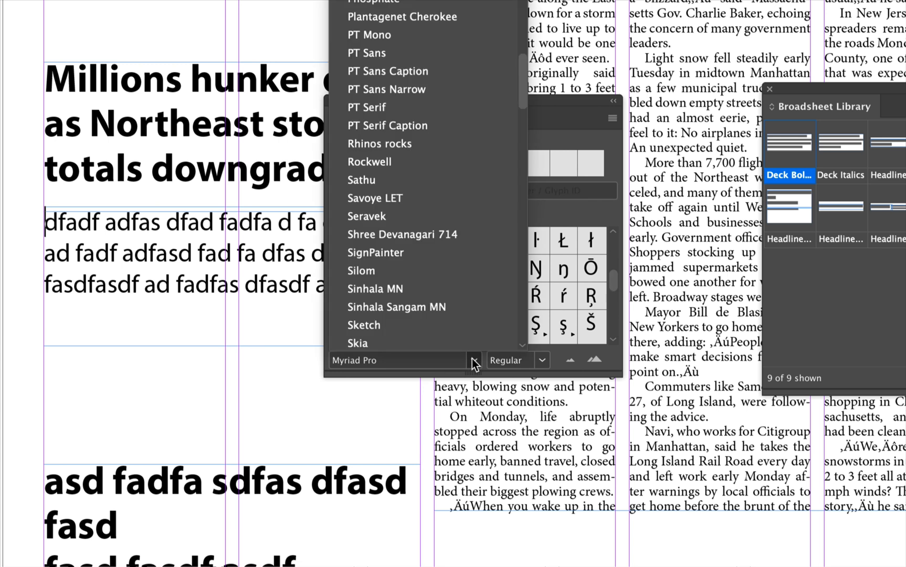
pyautogui.scroll(-5, 454, 314)
pyautogui.scroll(-1, 452, 310)
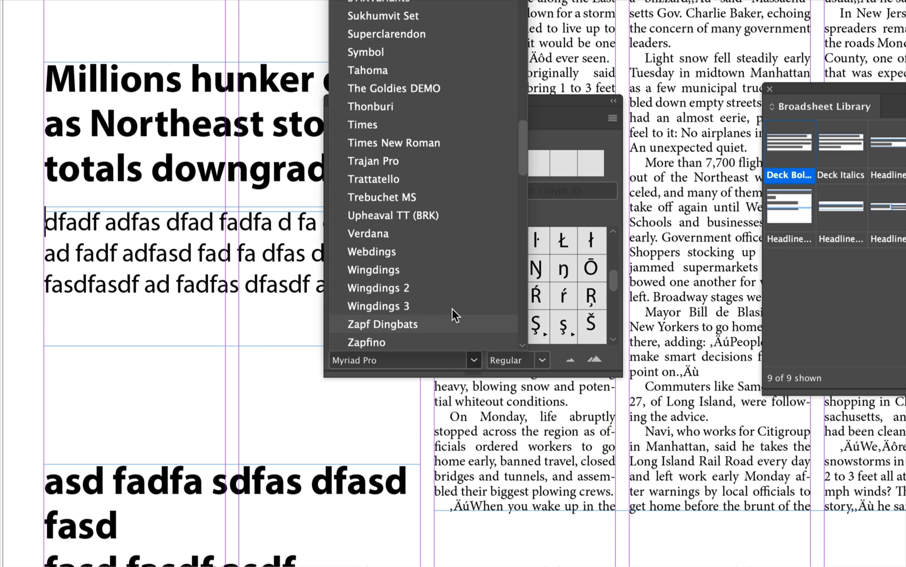
pyautogui.click(431, 324)
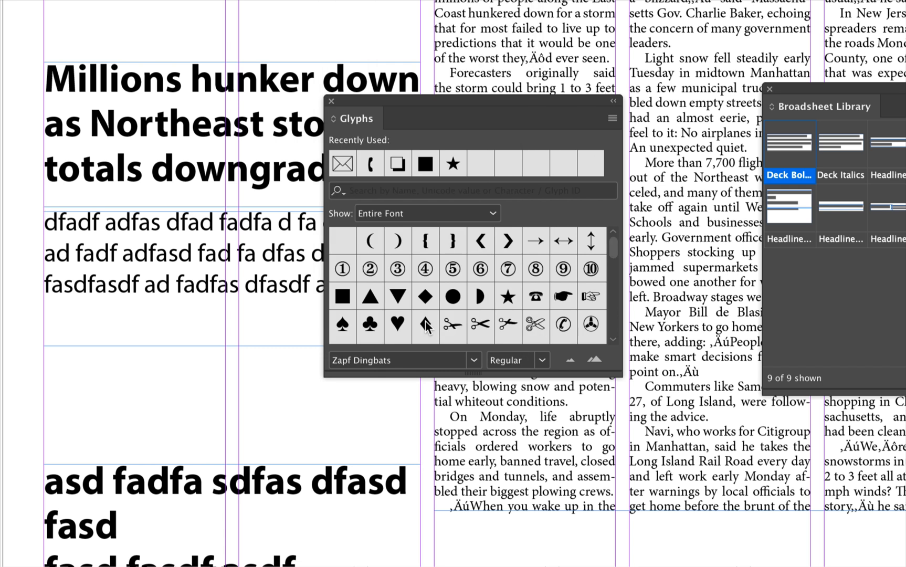
pyautogui.doubleClick(342, 297)
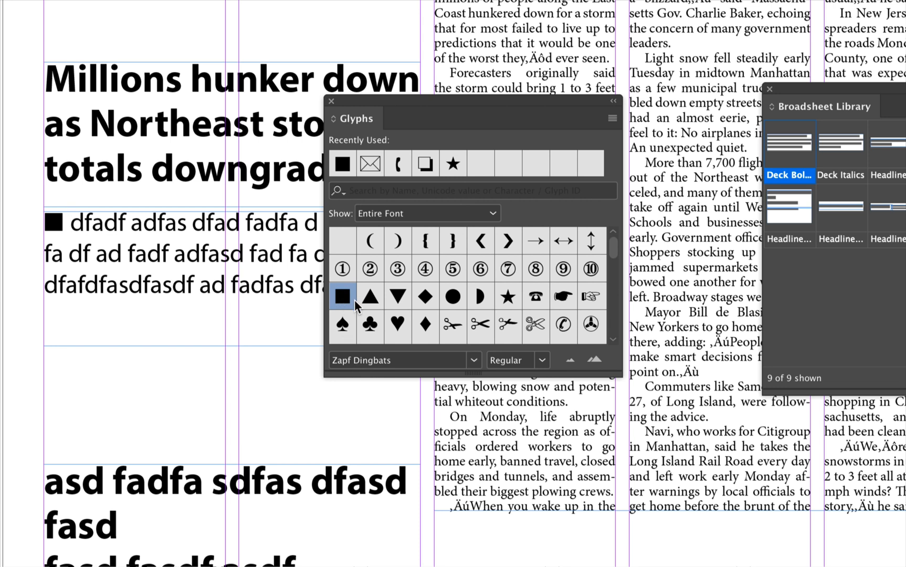
pyautogui.click(330, 101)
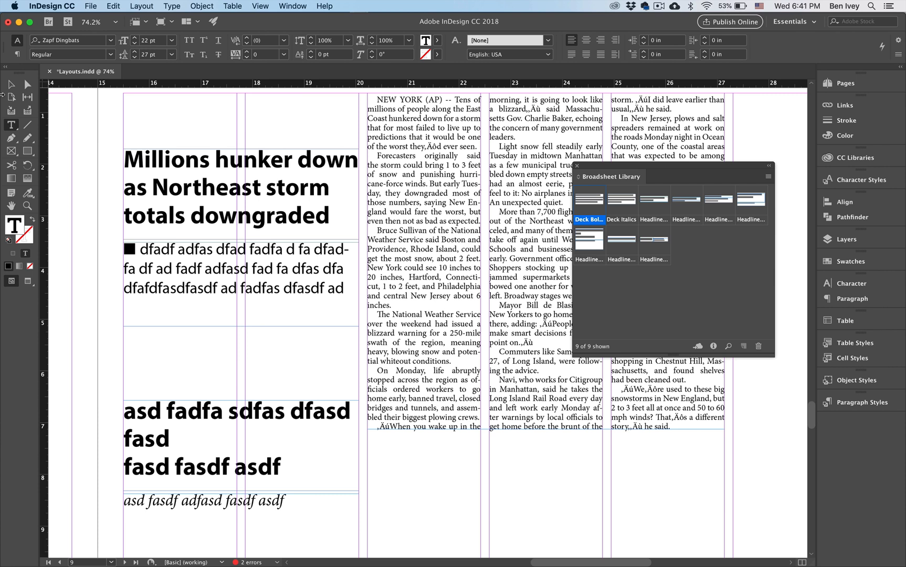
# Add the deck with the square bullet to the Broadsheet Library and name the item Deck Bullet Lead.
pyautogui.press('Escape')
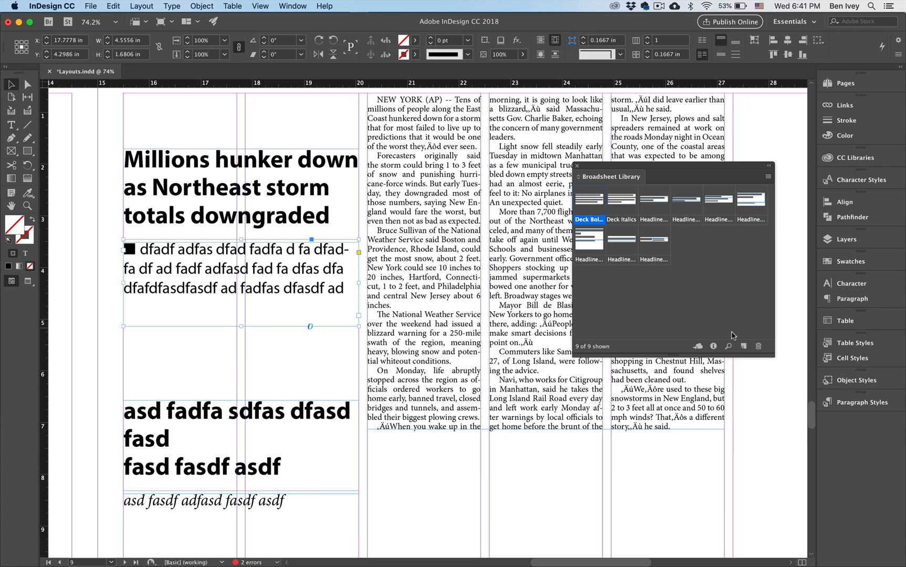
pyautogui.click(744, 346)
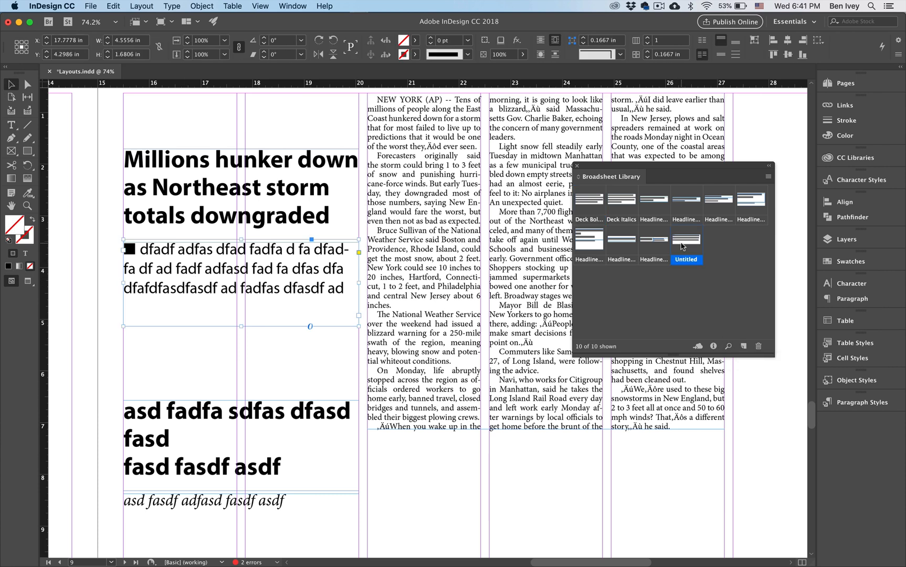
pyautogui.doubleClick(682, 244)
pyautogui.write('Deck ')
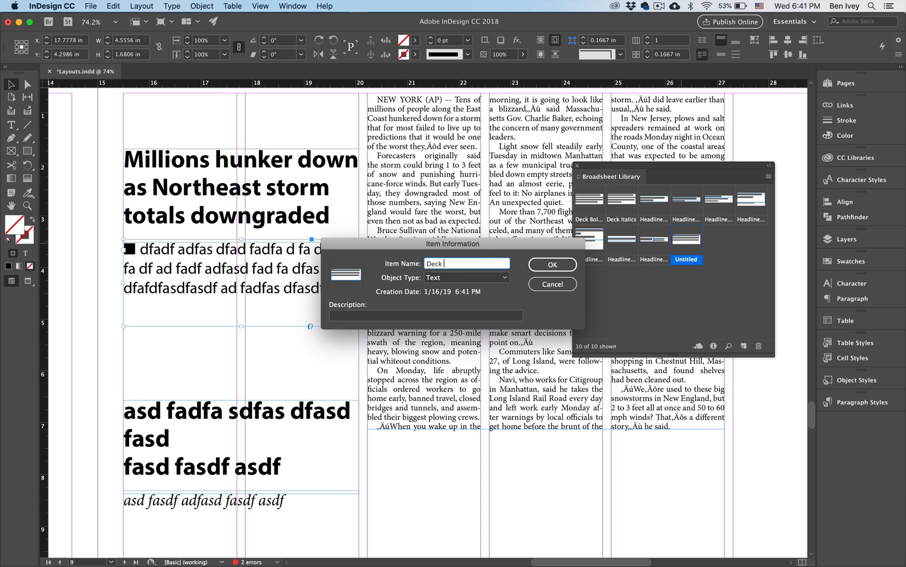
pyautogui.write('Bullet Lead')
pyautogui.click(552, 264)
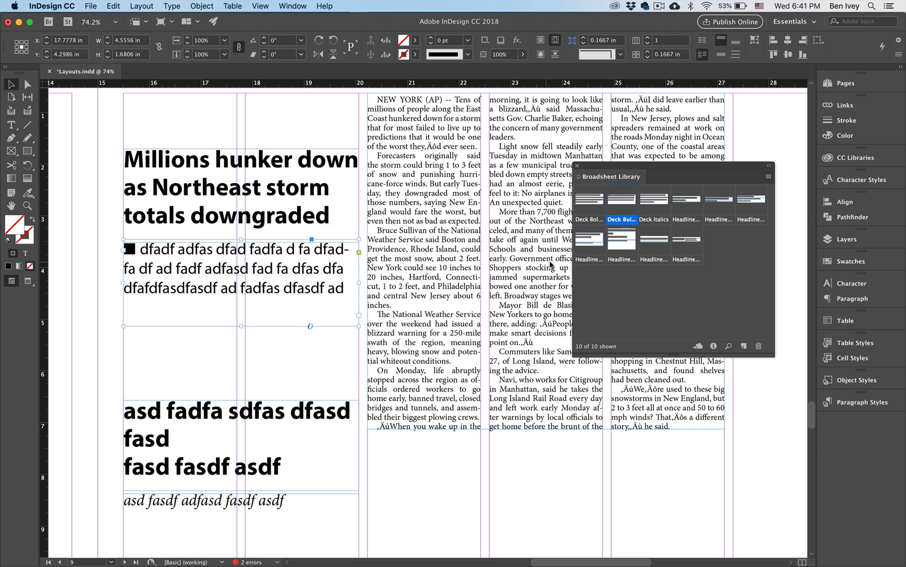
pyautogui.click(609, 315)
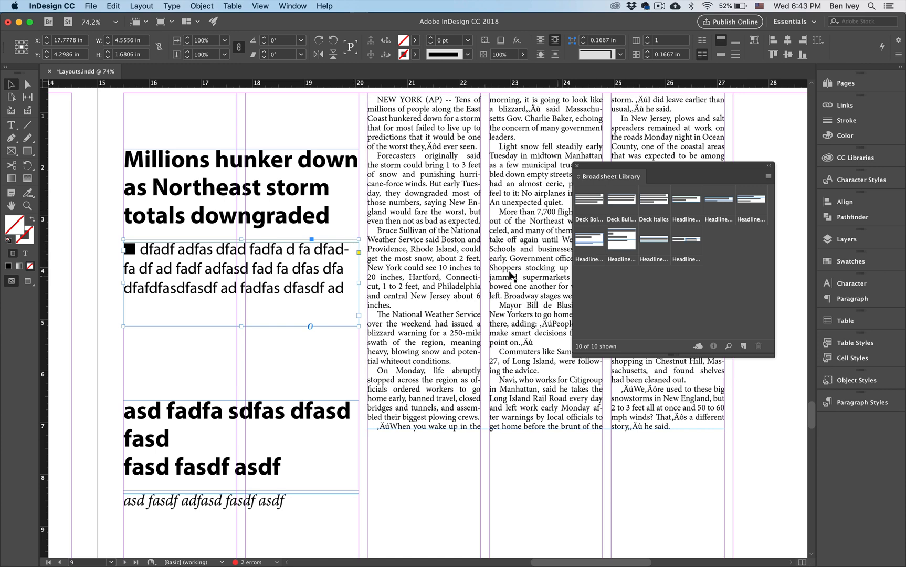
# Switch to the Exercise5-StoryLibrary PDF in Acrobat, review the byline requirements and sample styles, and return to the InDesign layout.
pyautogui.hotkey('ctrl', 'Up')
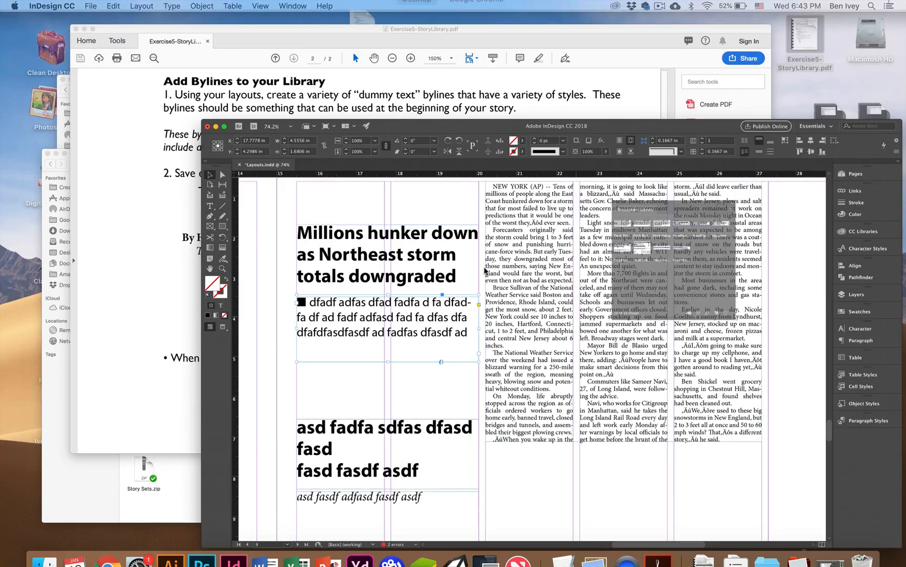
pyautogui.click(408, 175)
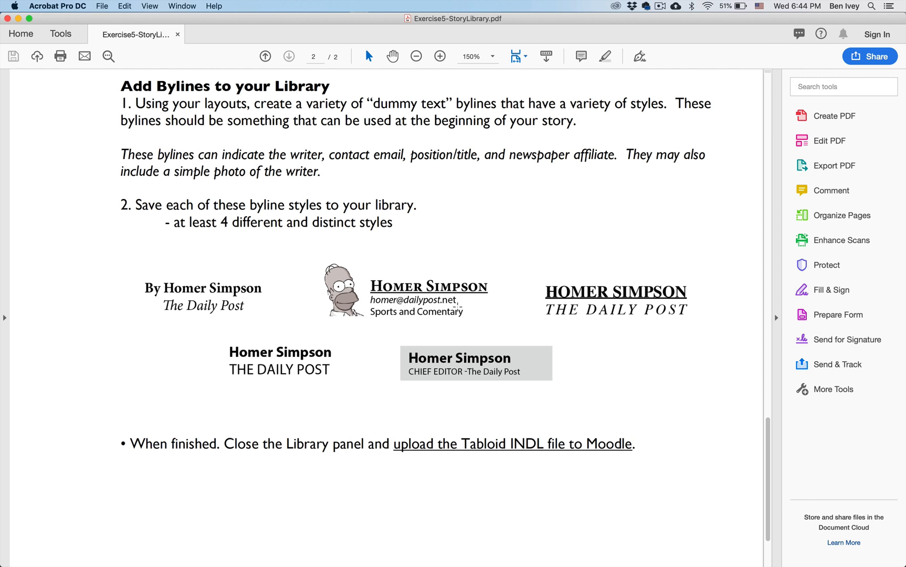
pyautogui.hotkey('ctrl', 'Up')
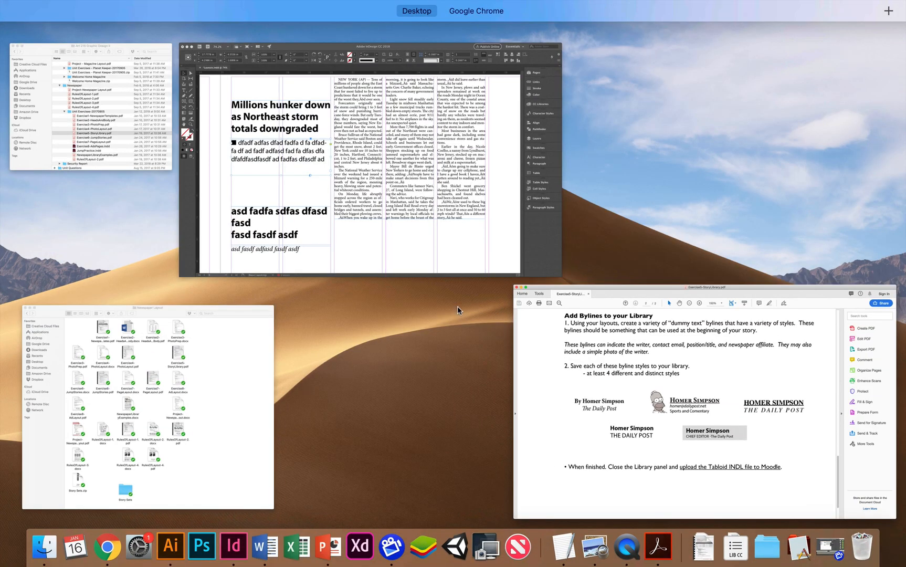
pyautogui.click(470, 206)
# Delete the upper three-line headline and its bulleted deck from the layout page.
pyautogui.scroll(-1, 470, 207)
pyautogui.scroll(5, 334, 374)
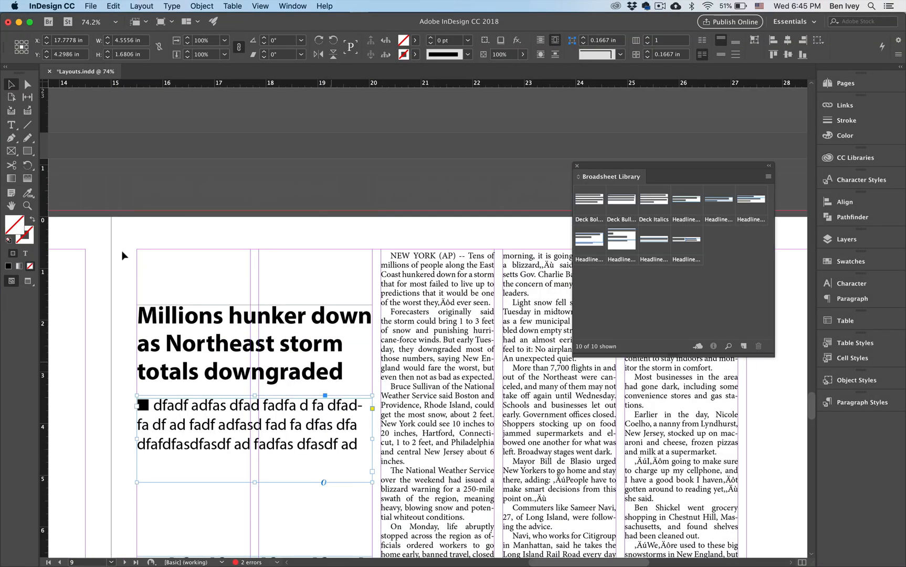
pyautogui.moveTo(180, 285); pyautogui.dragTo(261, 439)
pyautogui.press('Delete')
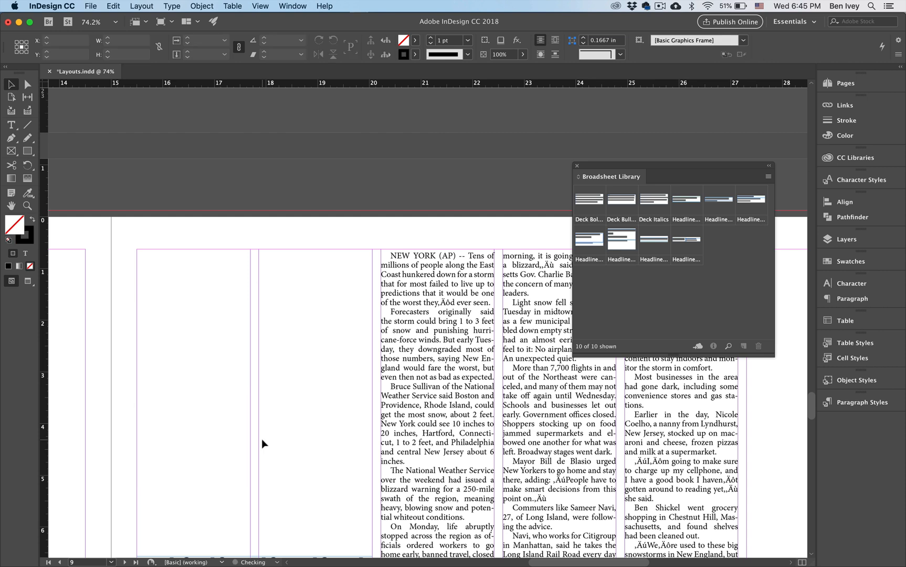
# Create a one-column text frame about 2.19 by 0.54 in beside the story and enter the byline "Homer Simpson" above "The Daily Post".
pyautogui.scroll(3, 295, 373)
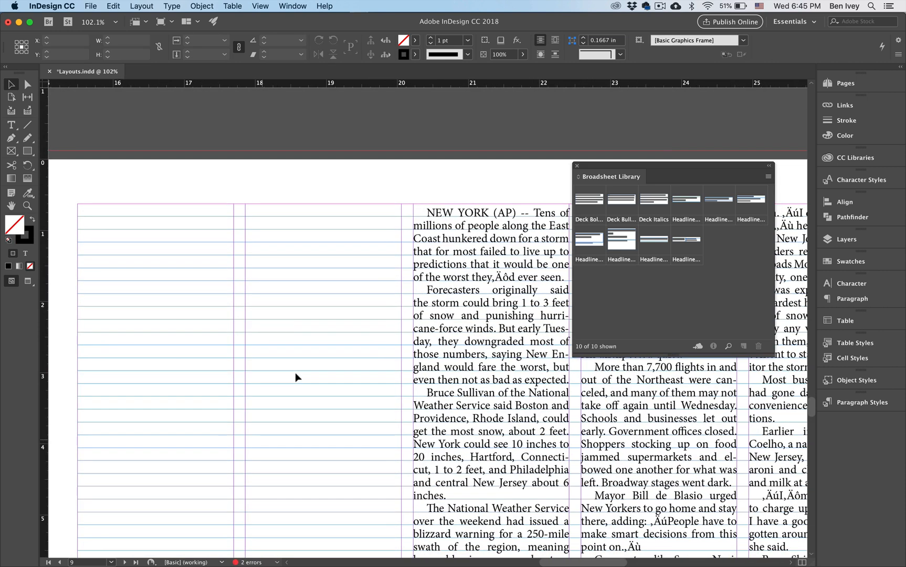
pyautogui.hscroll(2, 295, 372)
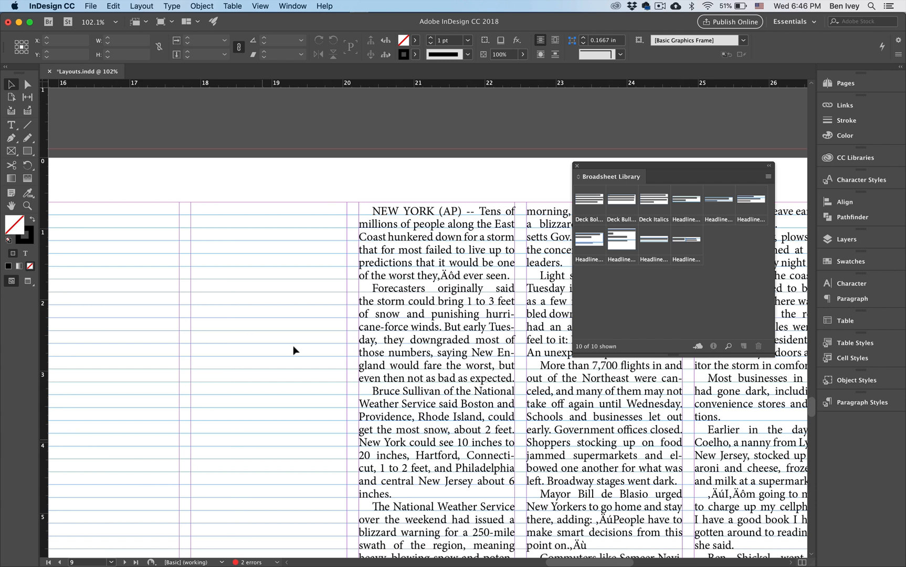
pyautogui.scroll(3, 293, 346)
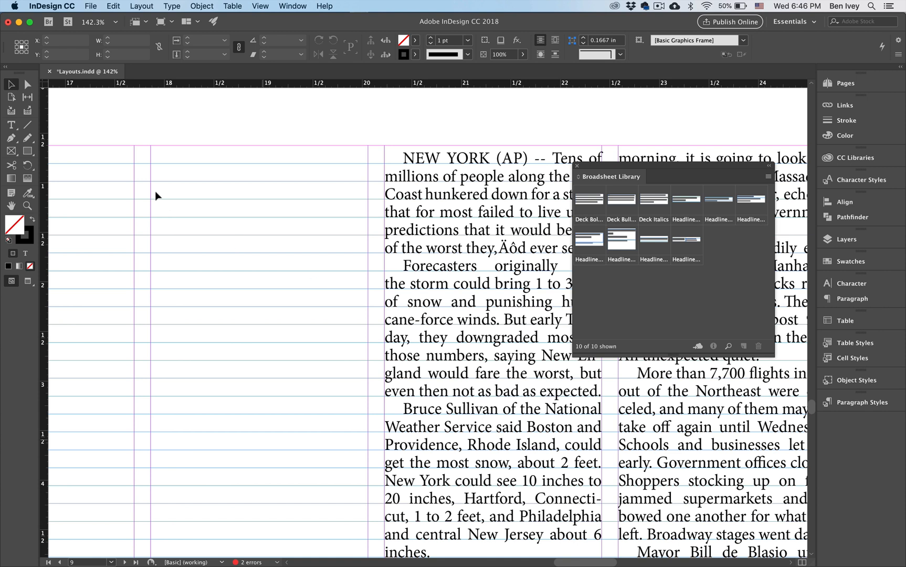
pyautogui.press('t')
pyautogui.moveTo(151, 146); pyautogui.dragTo(373, 200)
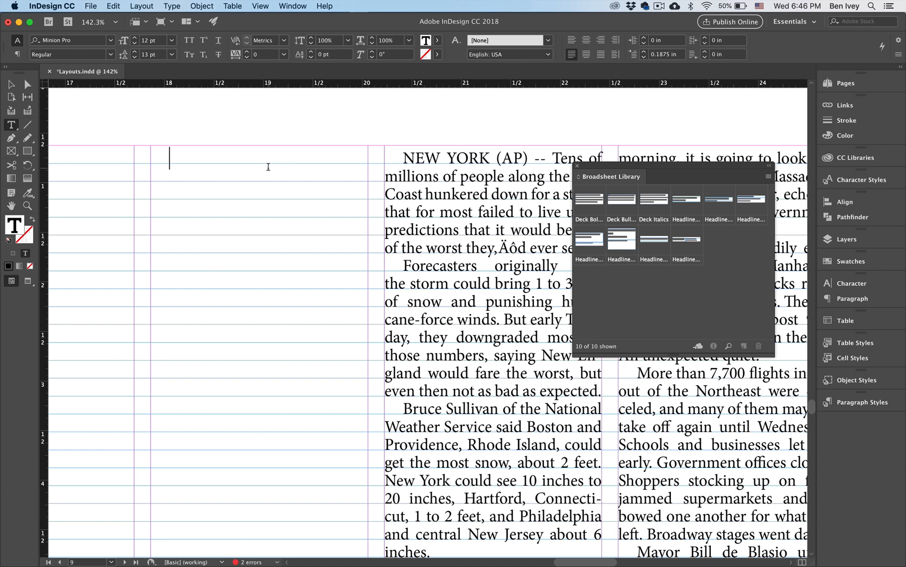
pyautogui.write('Homer Simpson')
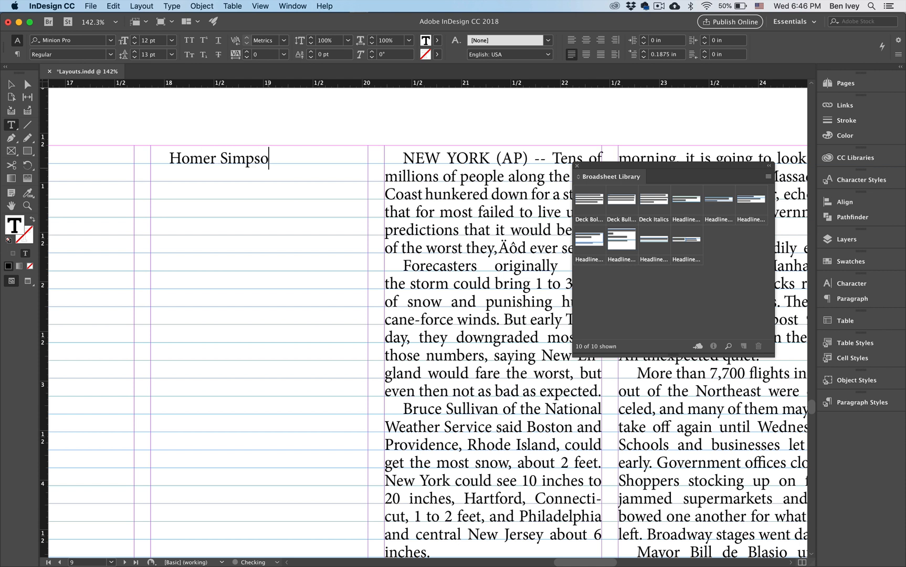
pyautogui.press('Return')
pyautogui.write('The Daily Post')
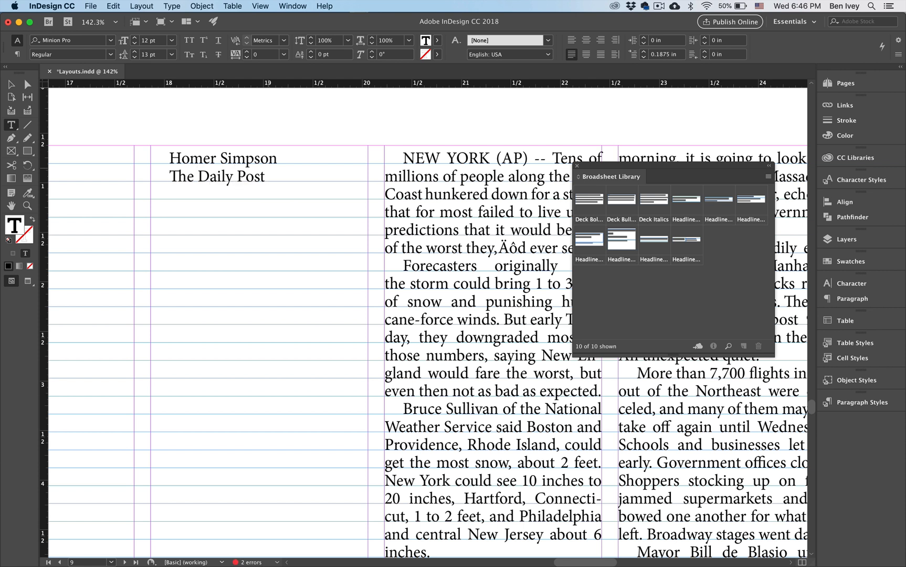
# Set the writer's name line of the byline to Minion Pro Bold.
pyautogui.press('super+a')
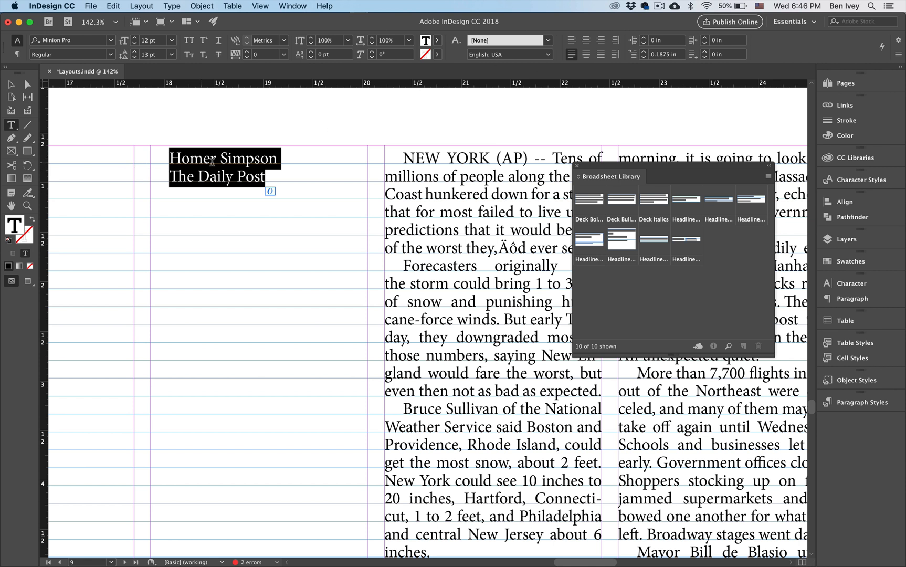
pyautogui.click(195, 158)
pyautogui.tripleClick(191, 160)
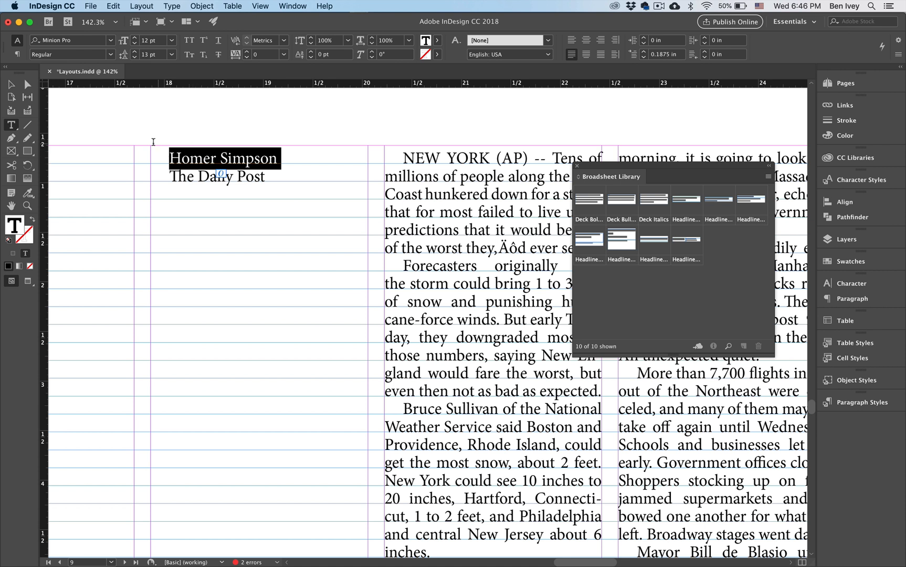
pyautogui.click(111, 54)
pyautogui.click(73, 89)
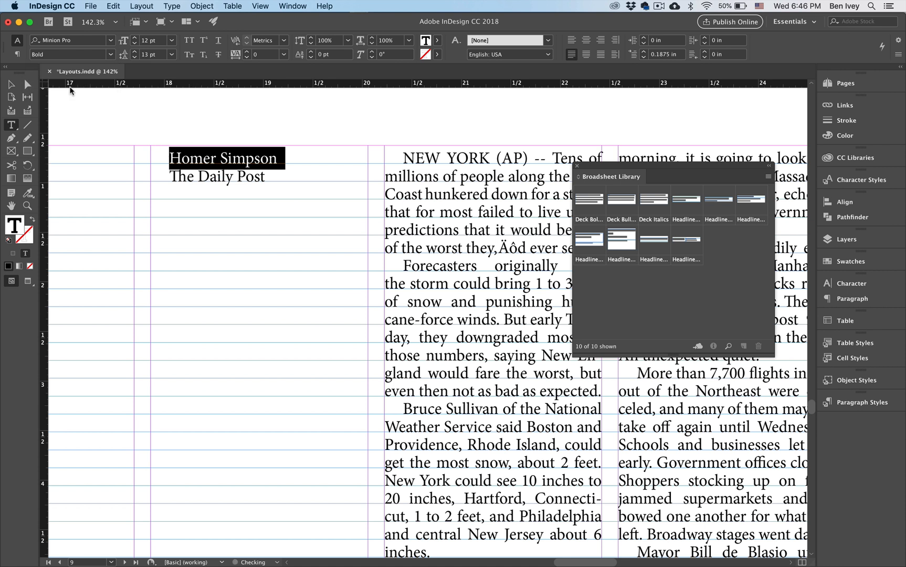
# Set the byline's "The Daily Post" line to Minion Pro Italic.
pyautogui.click(233, 176)
pyautogui.tripleClick(233, 177)
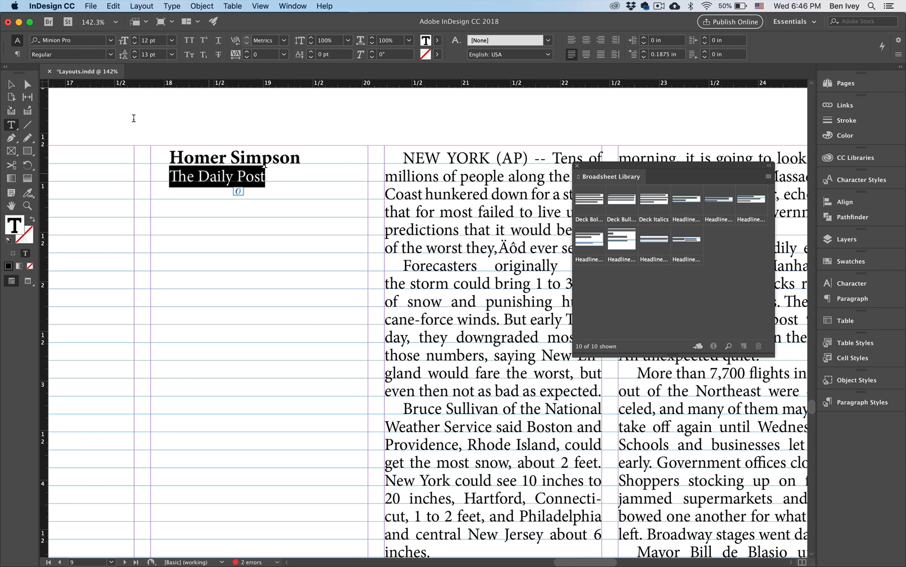
pyautogui.click(111, 54)
pyautogui.click(73, 77)
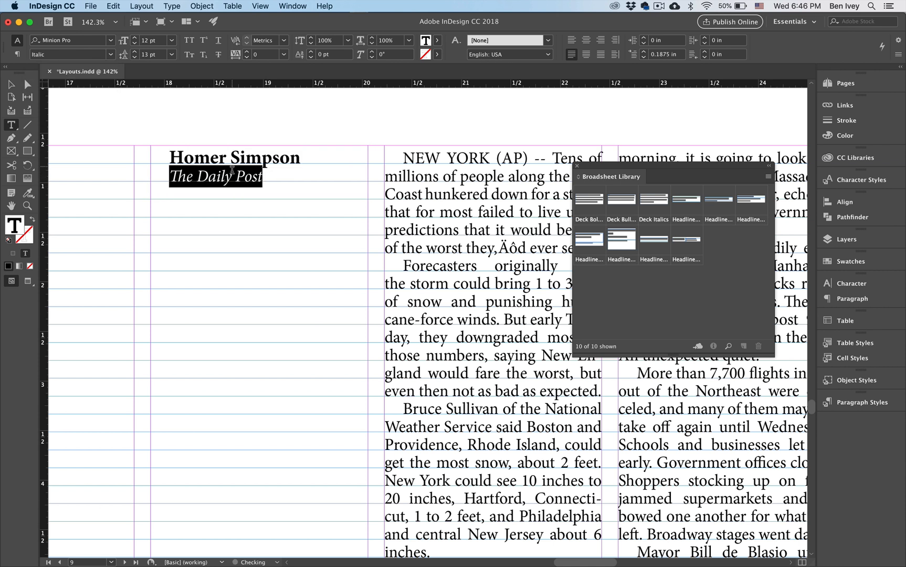
pyautogui.click(232, 177)
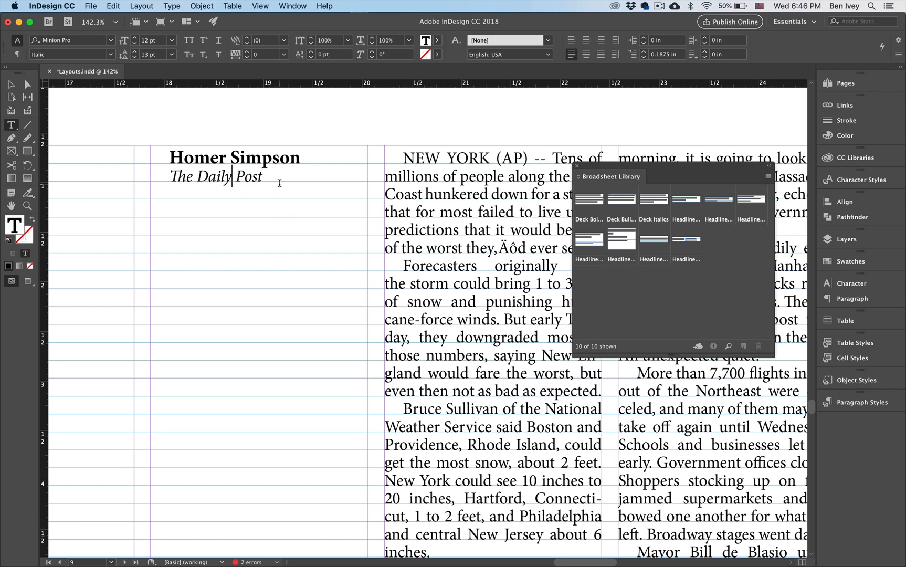
# Apply bounding-box text wrap to the byline frame and move it to the top of the story's first column.
pyautogui.click(10, 84)
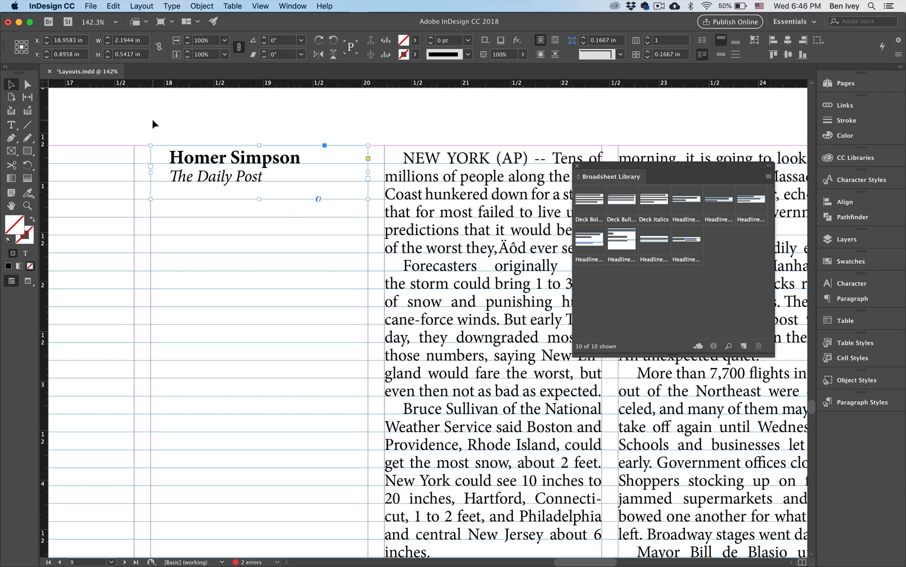
pyautogui.click(158, 129)
pyautogui.click(183, 160)
pyautogui.click(554, 49)
pyautogui.moveTo(223, 166); pyautogui.dragTo(456, 162)
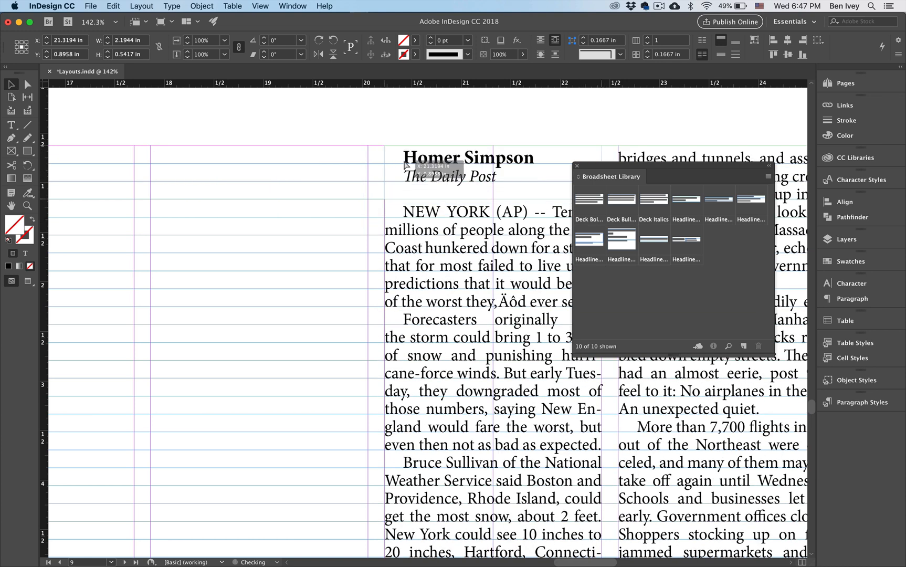
pyautogui.click(400, 123)
pyautogui.hscroll(6, 400, 124)
pyautogui.scroll(-1, 400, 123)
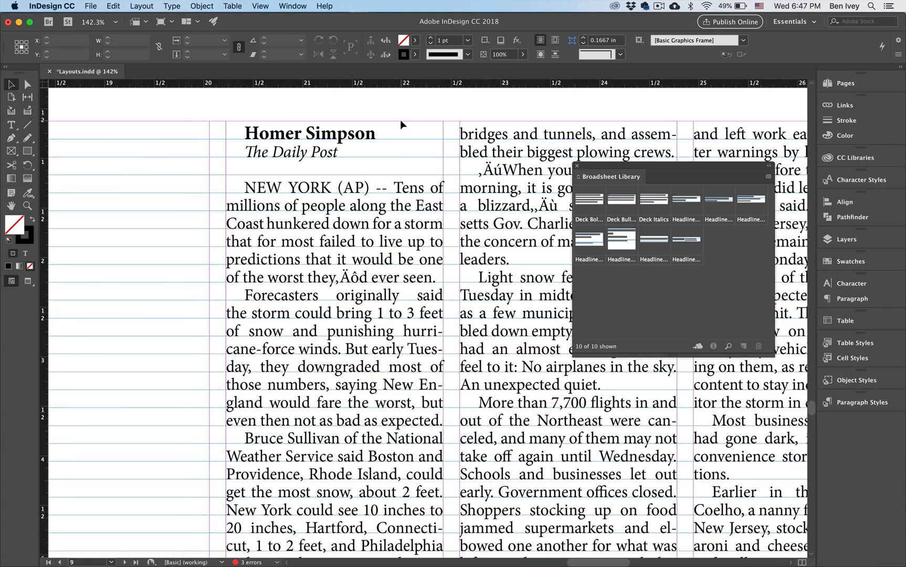
pyautogui.click(340, 157)
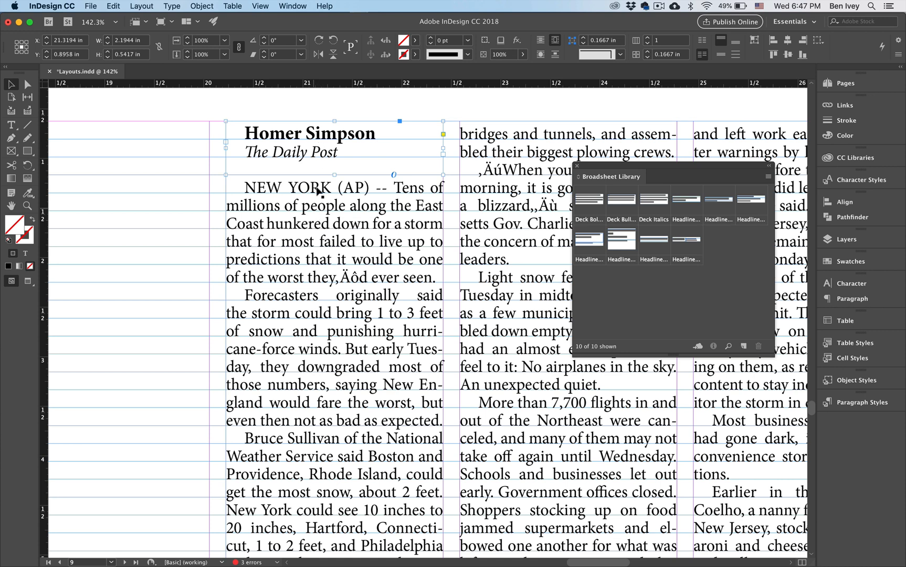
pyautogui.scroll(-5, 317, 214)
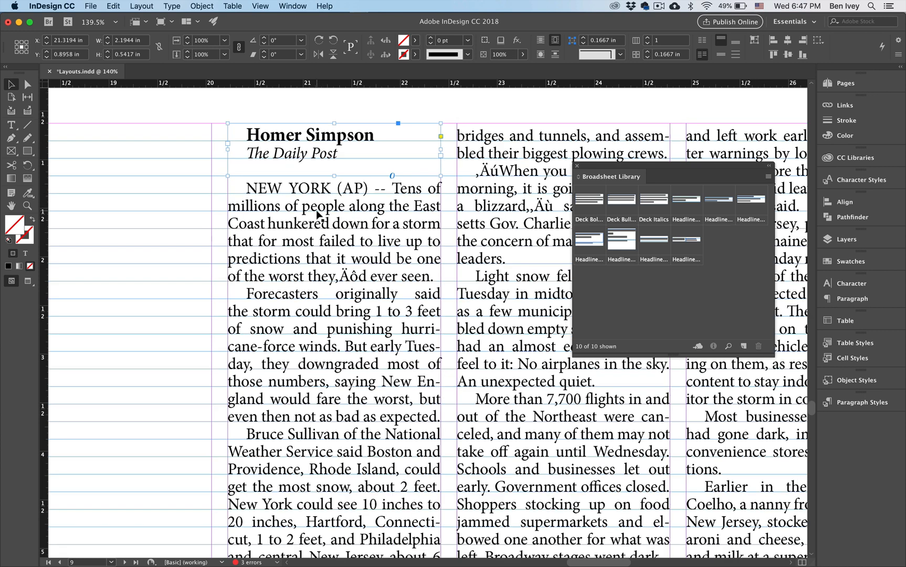
# Set the first-line left indent of both byline lines to 0 in.
pyautogui.click(242, 218)
pyautogui.hscroll(5, 242, 216)
pyautogui.scroll(-1, 242, 216)
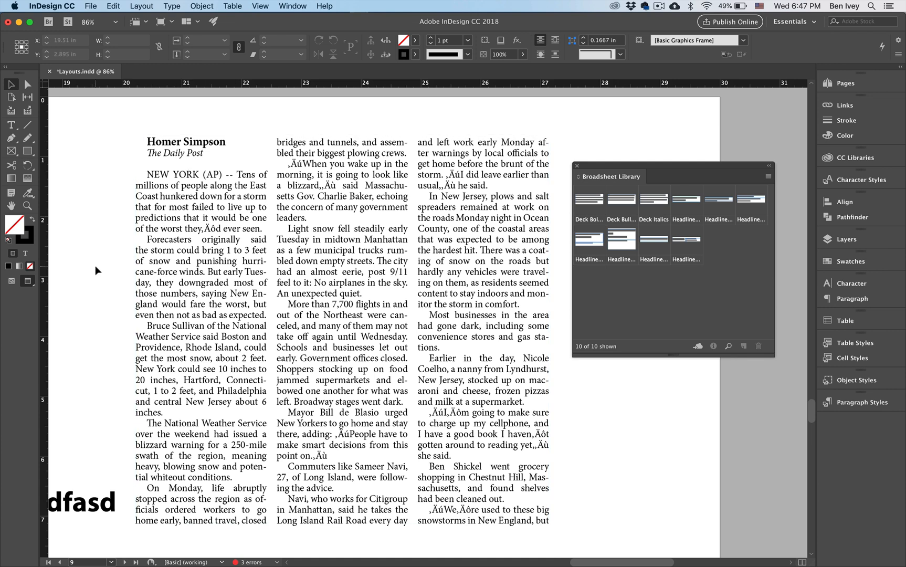
pyautogui.press('w')
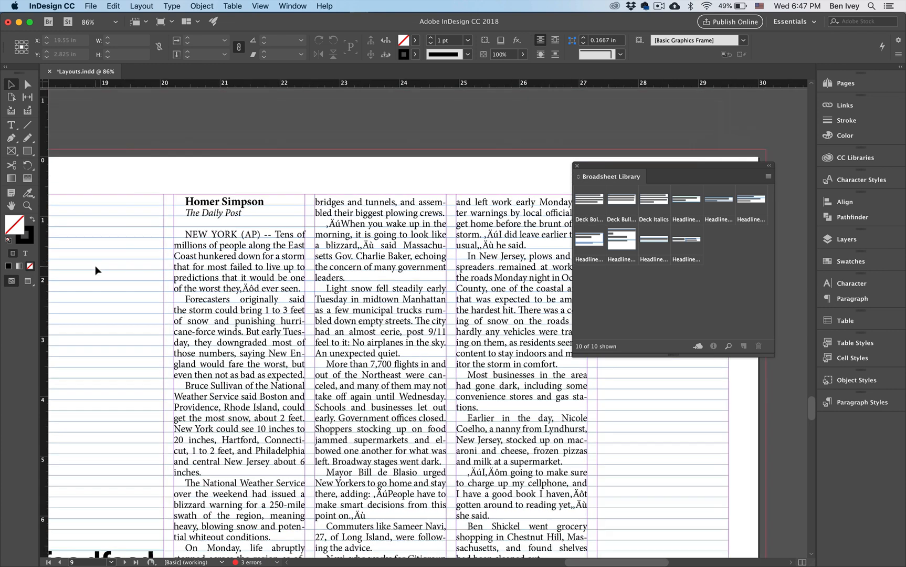
pyautogui.scroll(6, 209, 241)
pyautogui.press('t')
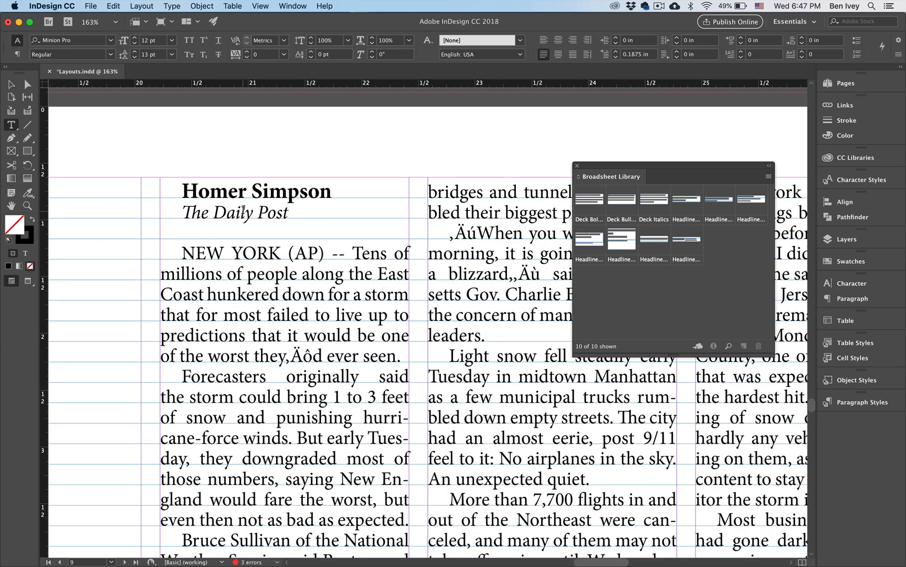
pyautogui.moveTo(291, 212); pyautogui.dragTo(173, 192)
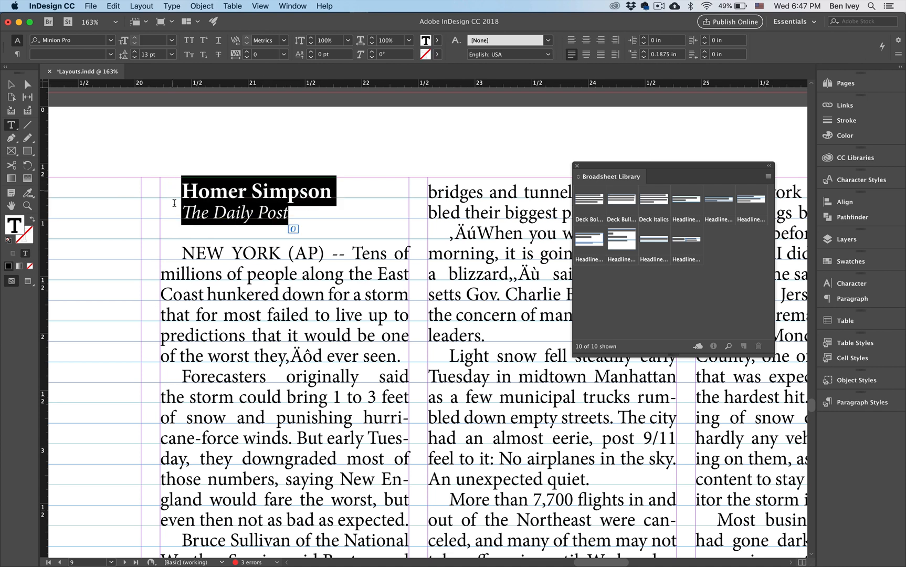
pyautogui.doubleClick(673, 55)
pyautogui.tripleClick(672, 55)
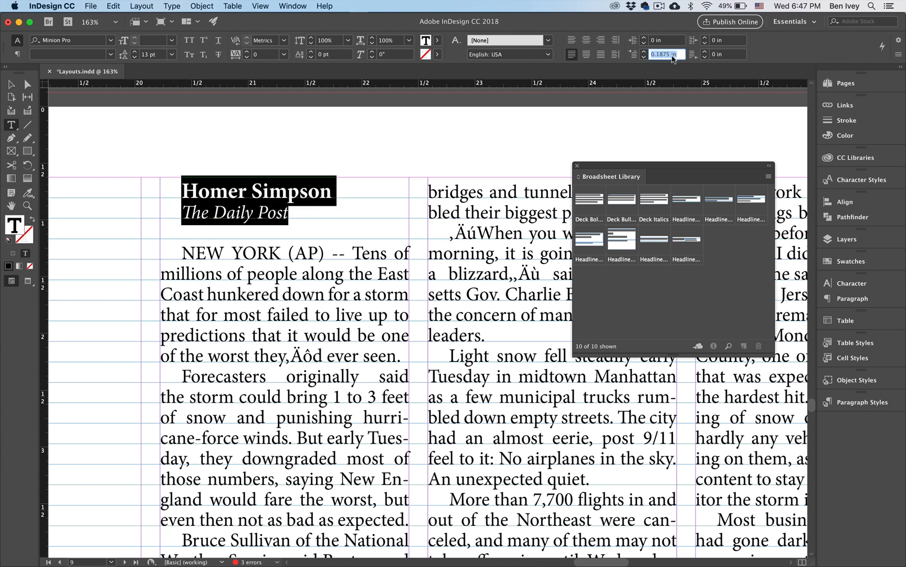
pyautogui.write('0')
pyautogui.press('Return')
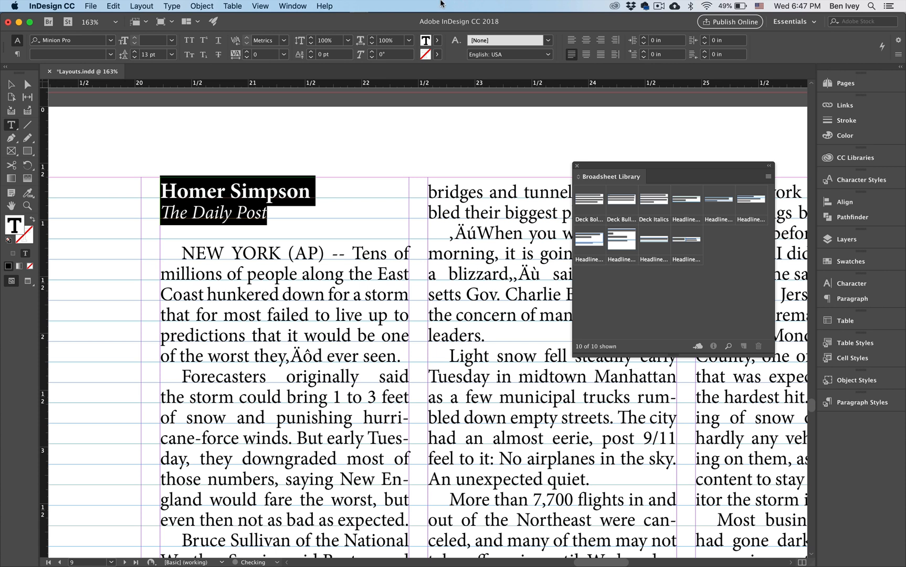
# Center-align both lines of the byline and switch to the preview without guides.
pyautogui.click(585, 40)
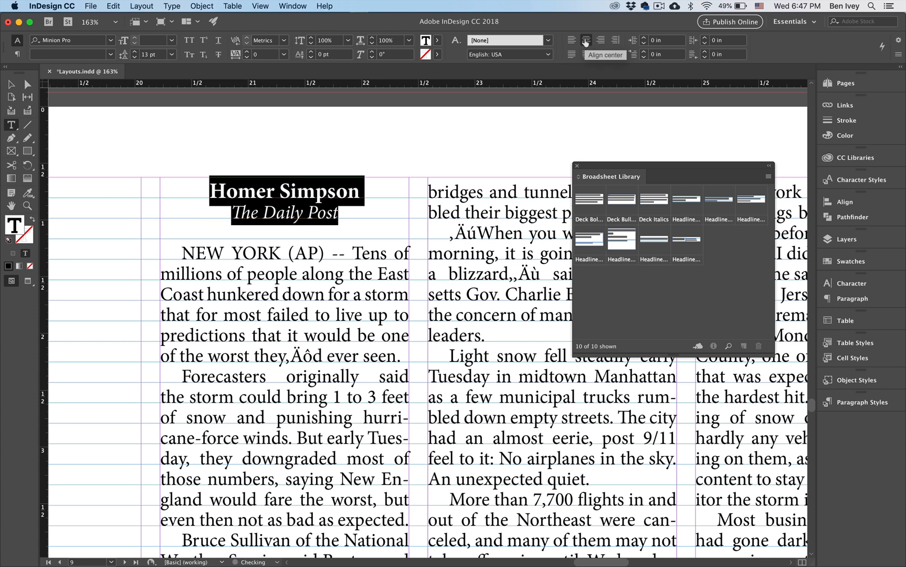
pyautogui.click(10, 84)
pyautogui.click(125, 148)
pyautogui.press('w')
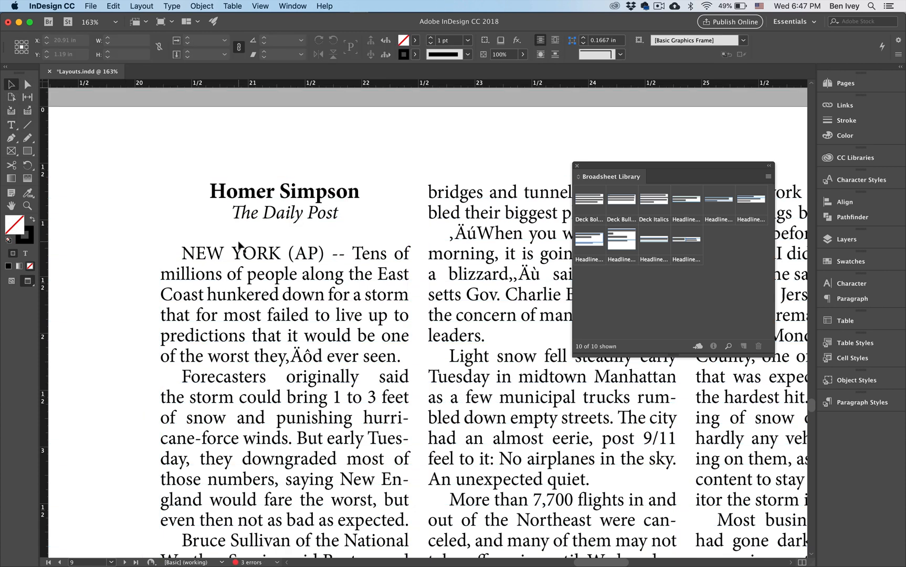
# Add the centered byline frame to the Broadsheet Library and name the item "Byline 1".
pyautogui.click(294, 221)
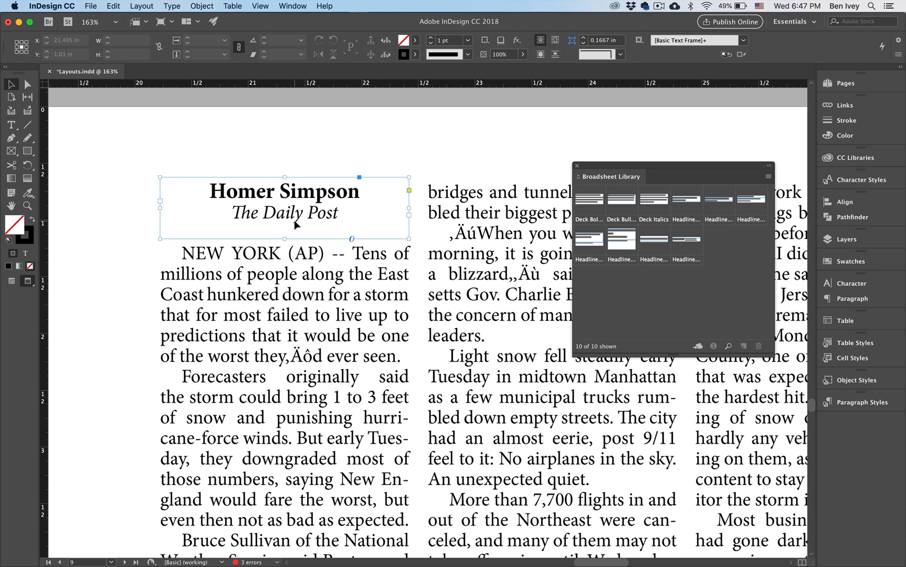
pyautogui.moveTo(288, 193); pyautogui.dragTo(743, 347)
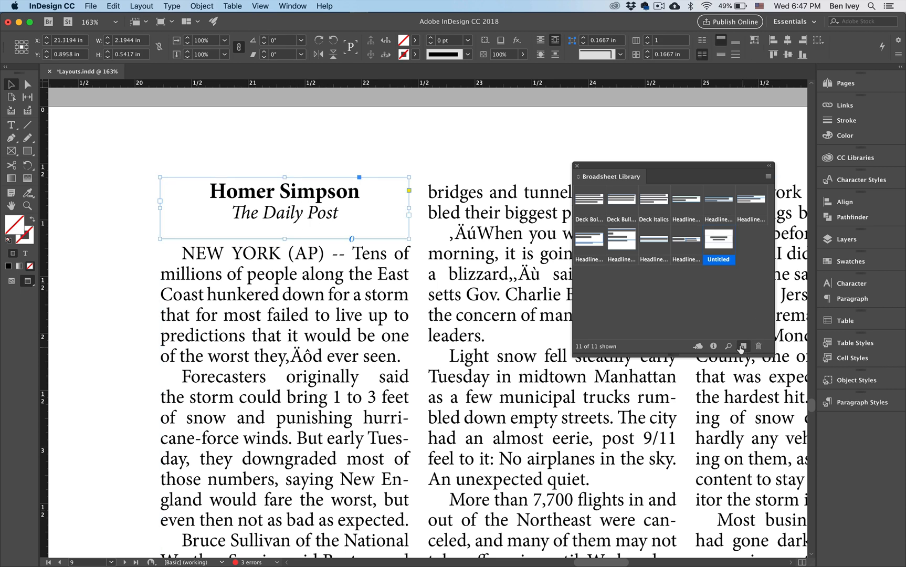
pyautogui.doubleClick(724, 245)
pyautogui.write('Byline 1')
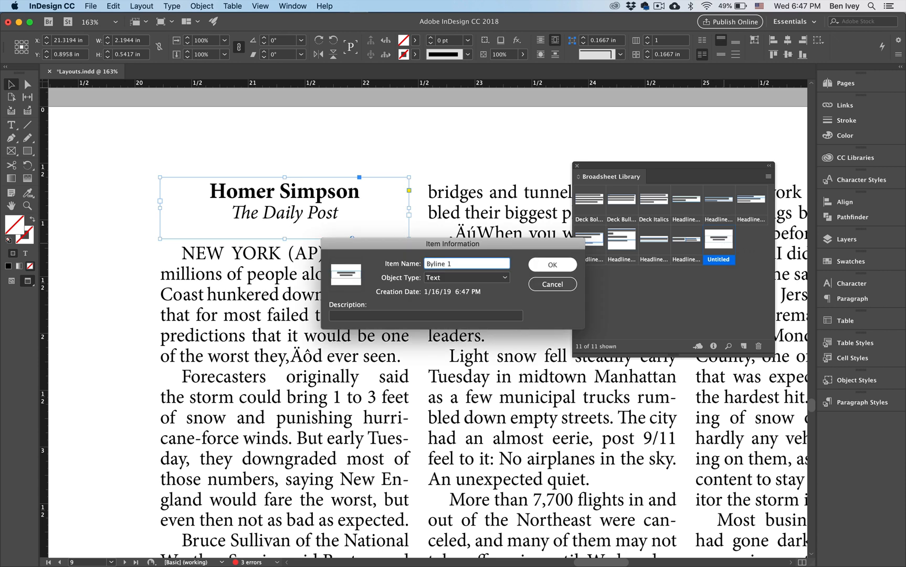
pyautogui.press('Return')
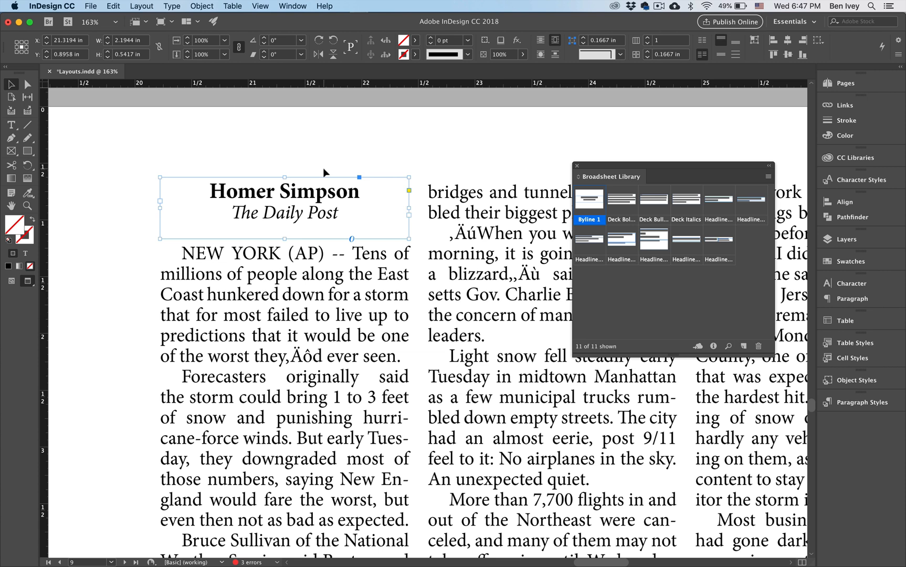
# Change the font of all the byline text to Myriad Pro Bold.
pyautogui.press('t')
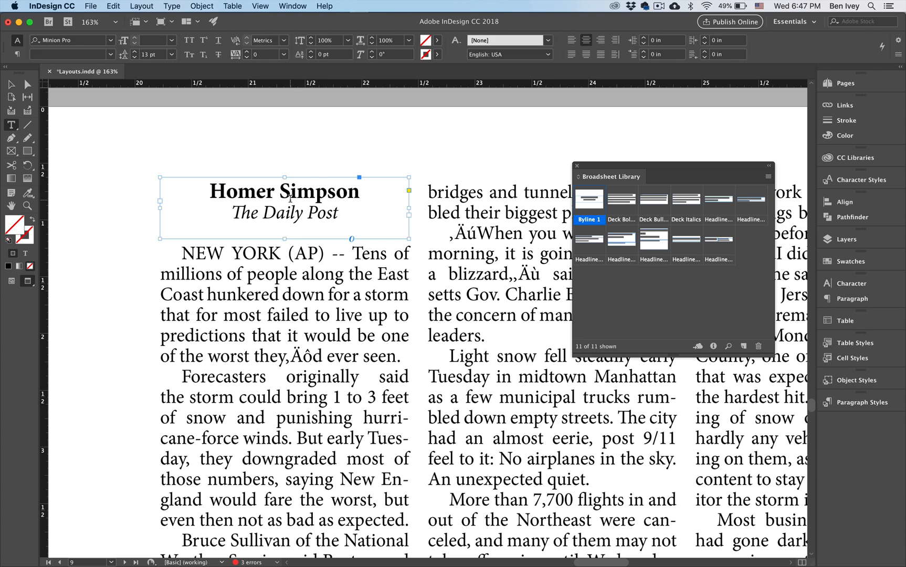
pyautogui.tripleClick(267, 188)
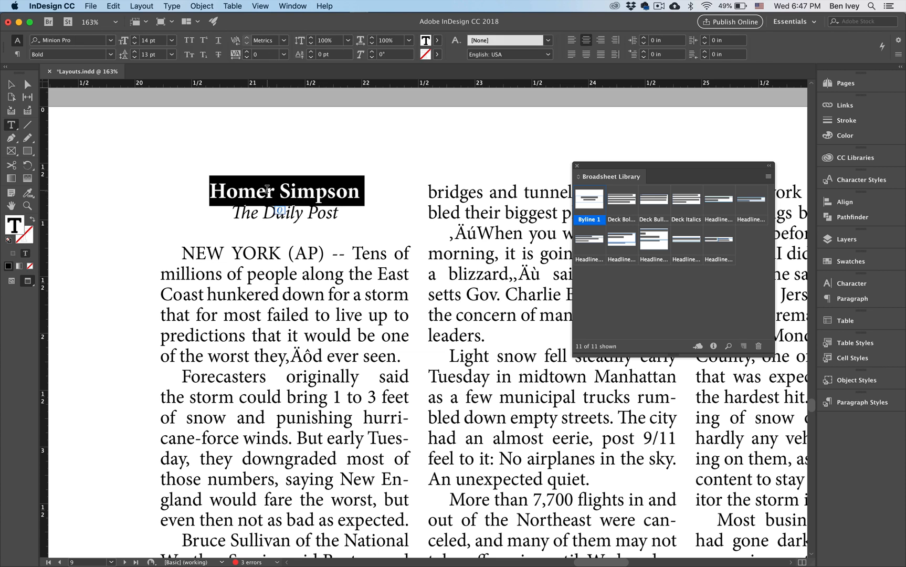
pyautogui.press('super+a')
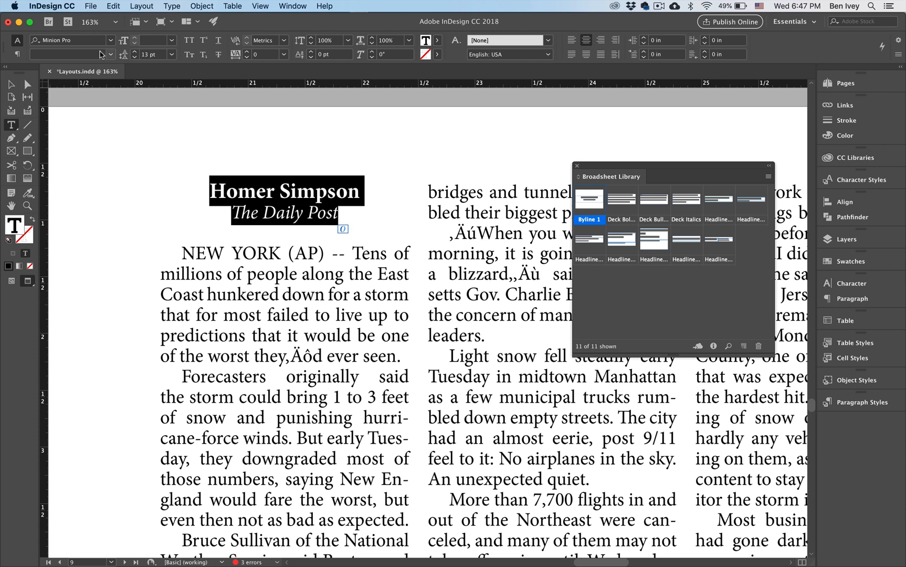
pyautogui.click(90, 41)
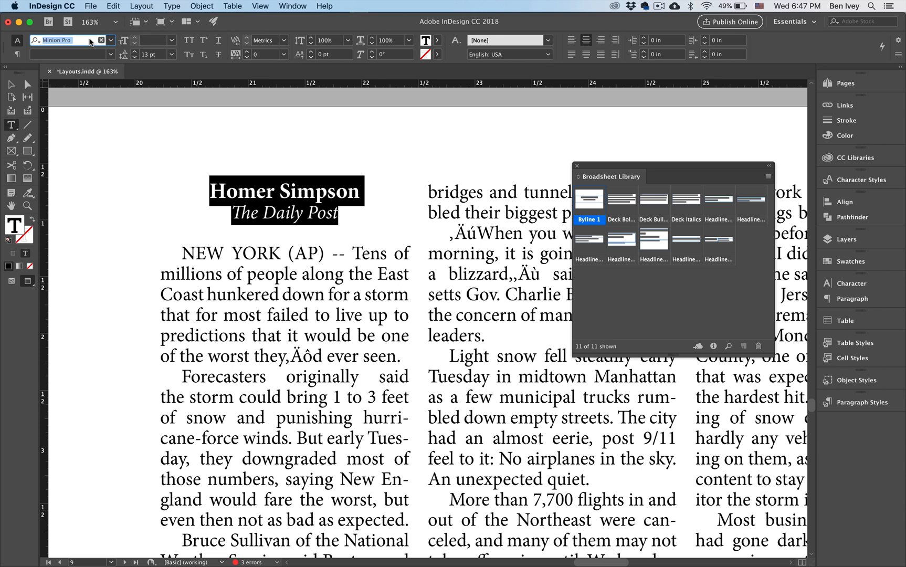
pyautogui.write('myr')
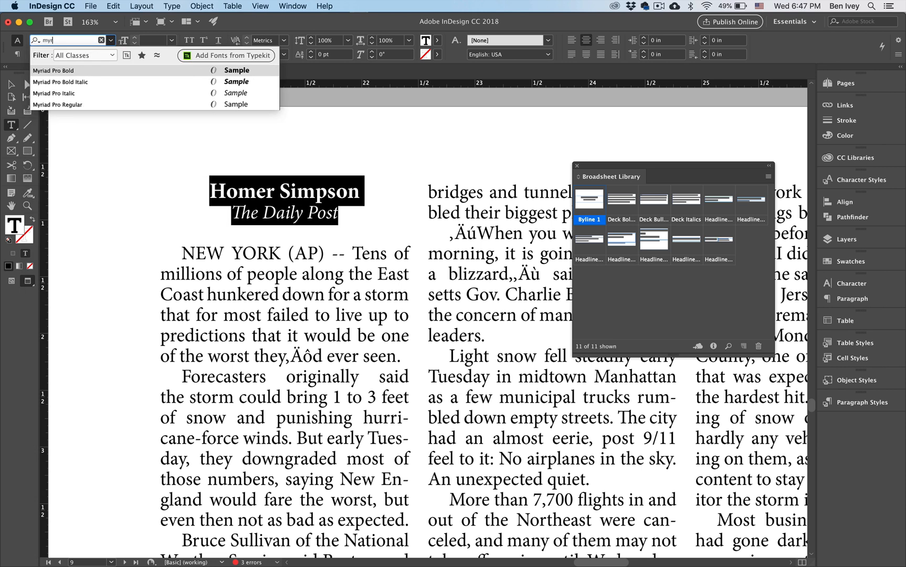
pyautogui.press('Return')
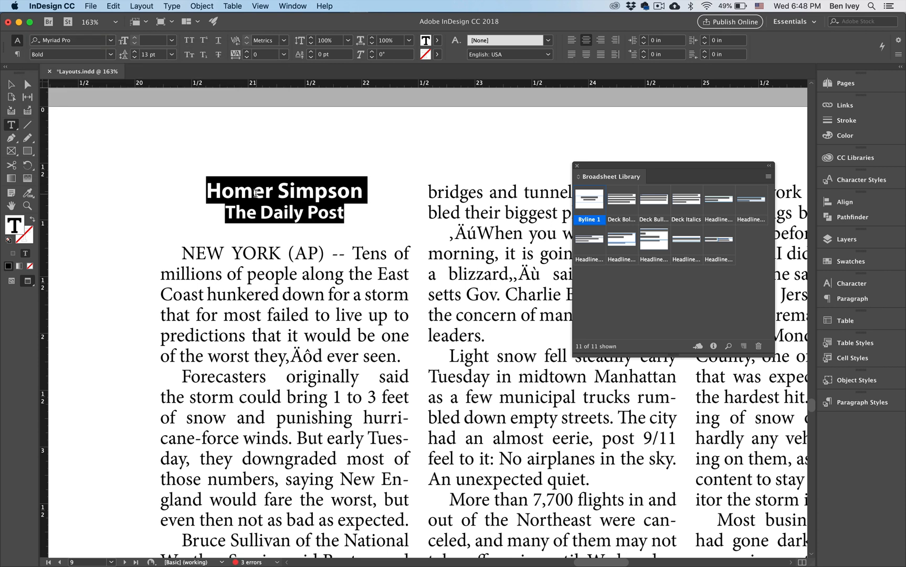
pyautogui.click(239, 210)
pyautogui.tripleClick(239, 210)
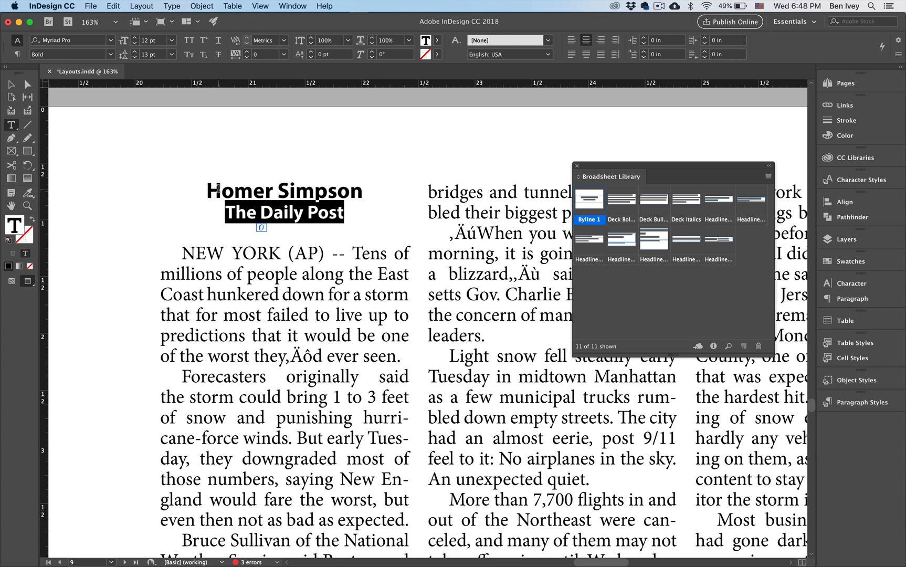
pyautogui.write('@THe')
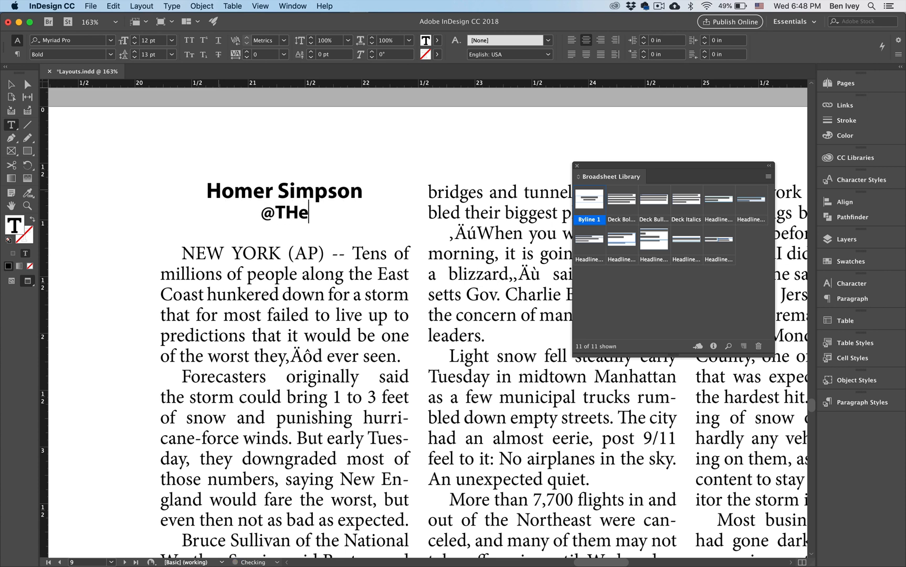
pyautogui.press('BackSpace')
pyautogui.press('BackSpace')
pyautogui.write('heDailyHomer')
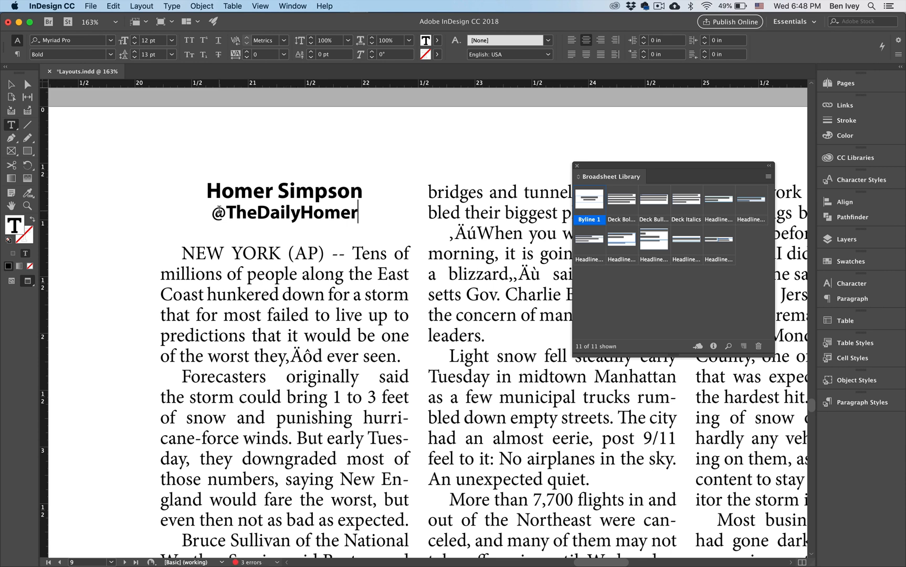
pyautogui.moveTo(359, 212); pyautogui.dragTo(211, 212)
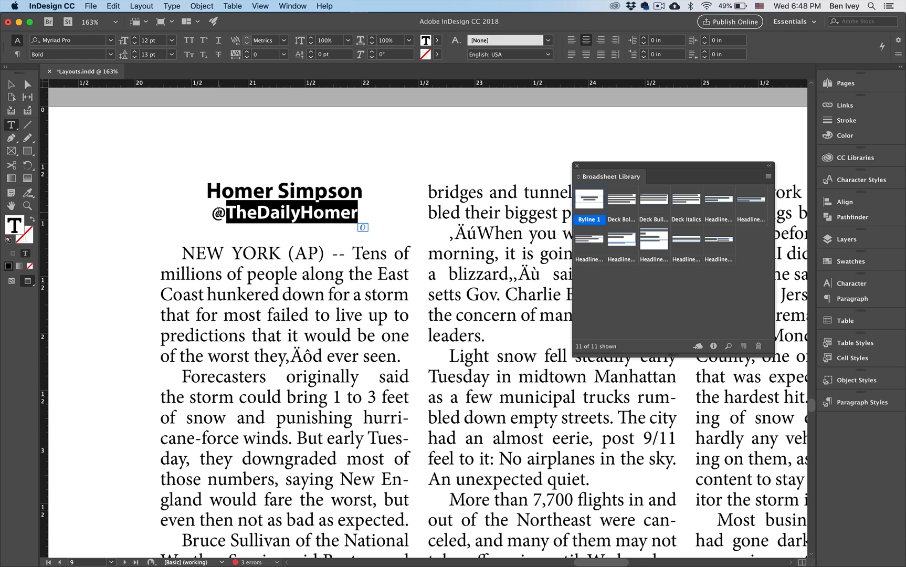
pyautogui.click(111, 54)
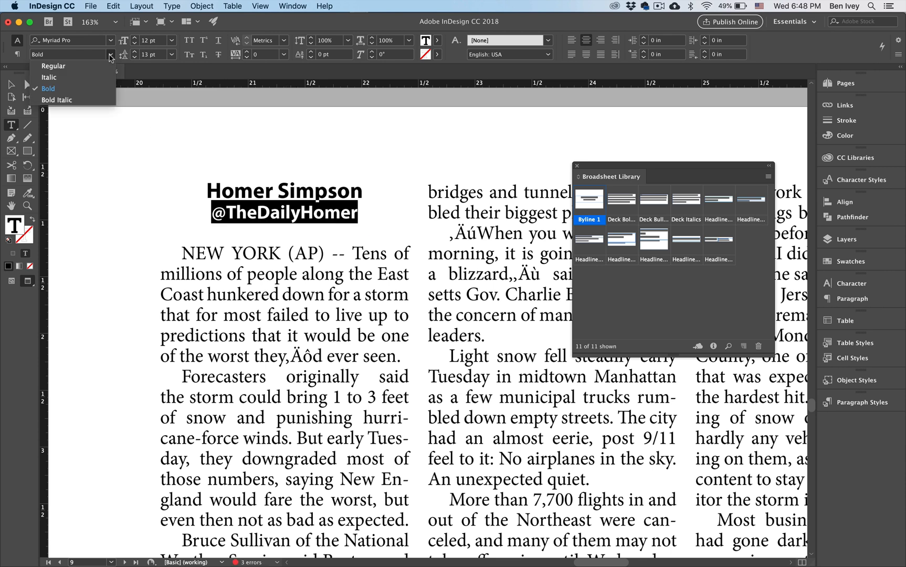
pyautogui.click(81, 75)
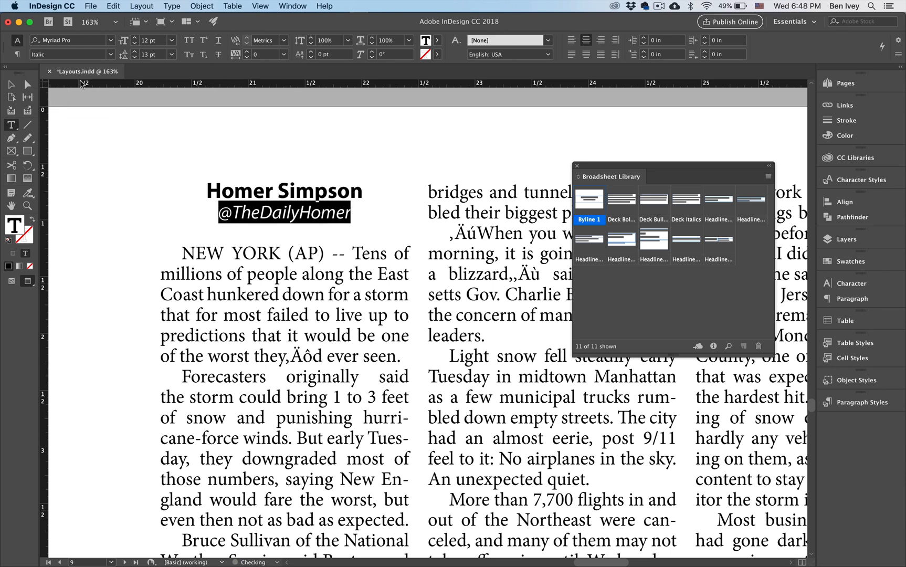
pyautogui.click(134, 44)
pyautogui.click(134, 44)
pyautogui.click(259, 205)
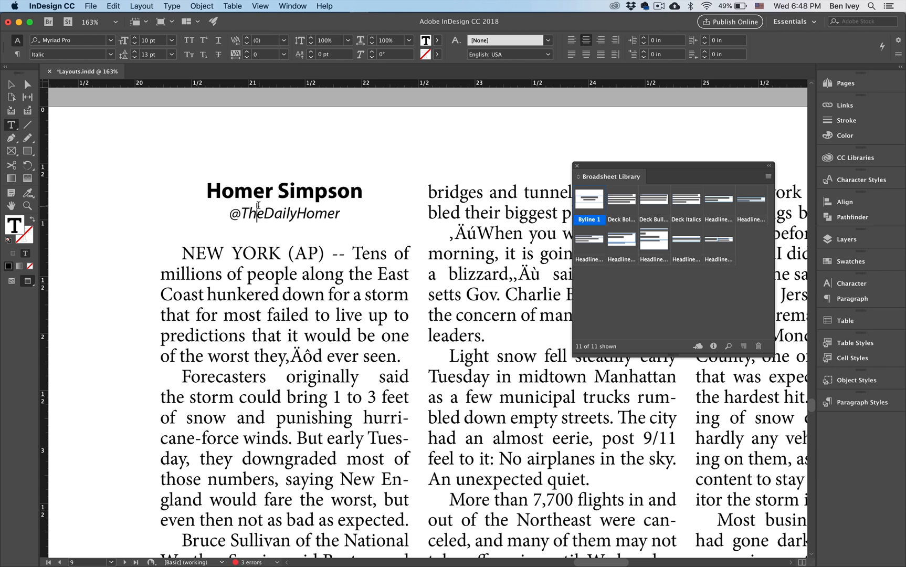
# Underline the writer's name line of the byline.
pyautogui.tripleClick(212, 189)
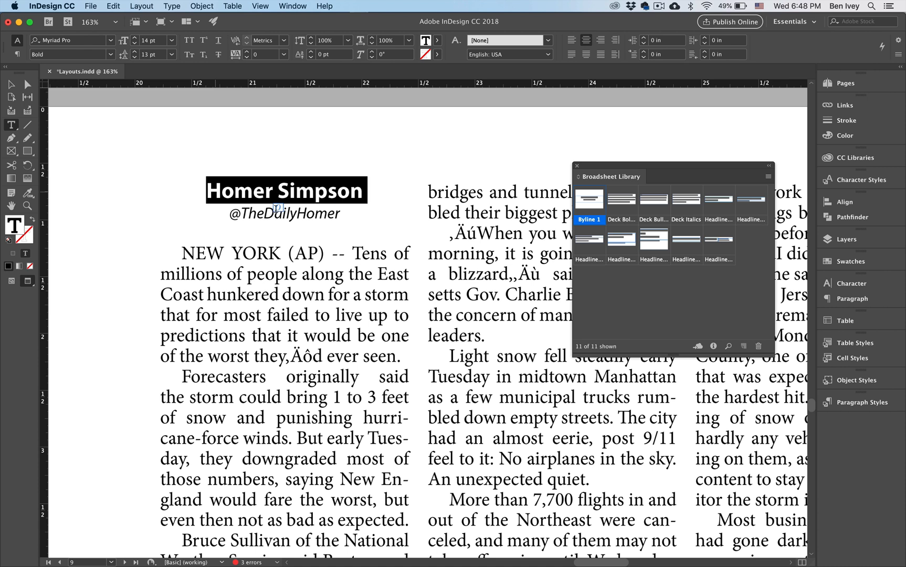
pyautogui.click(215, 41)
pyautogui.click(268, 230)
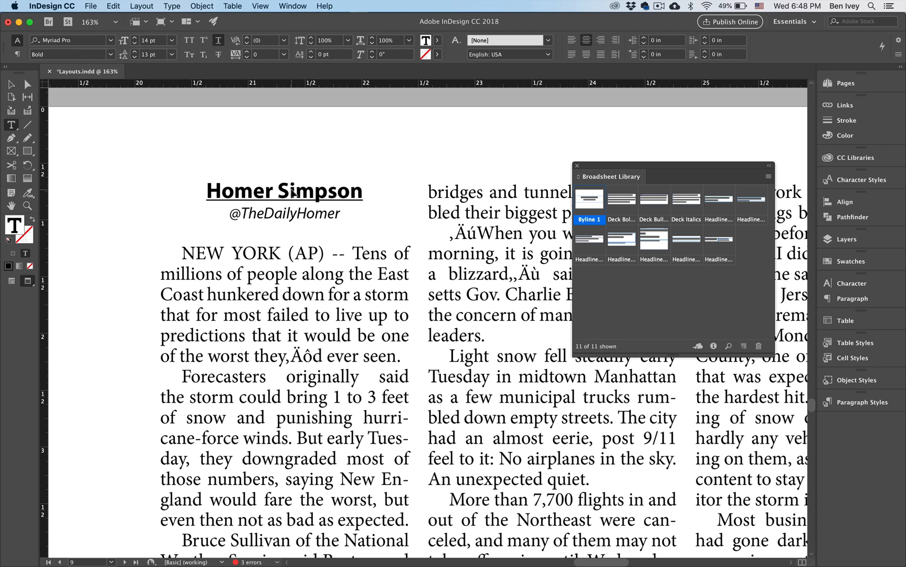
# Left-align both lines of the byline.
pyautogui.press('super+a')
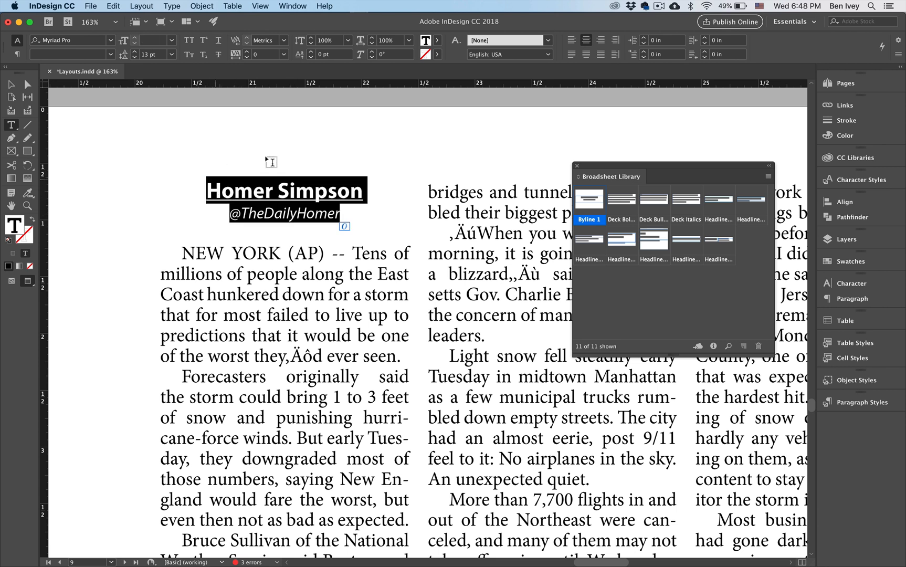
pyautogui.click(574, 41)
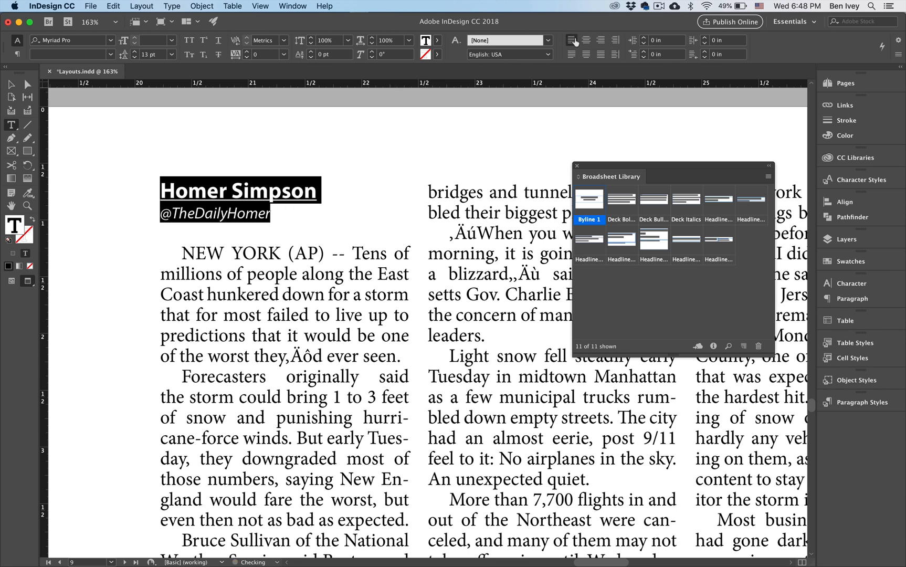
pyautogui.click(11, 84)
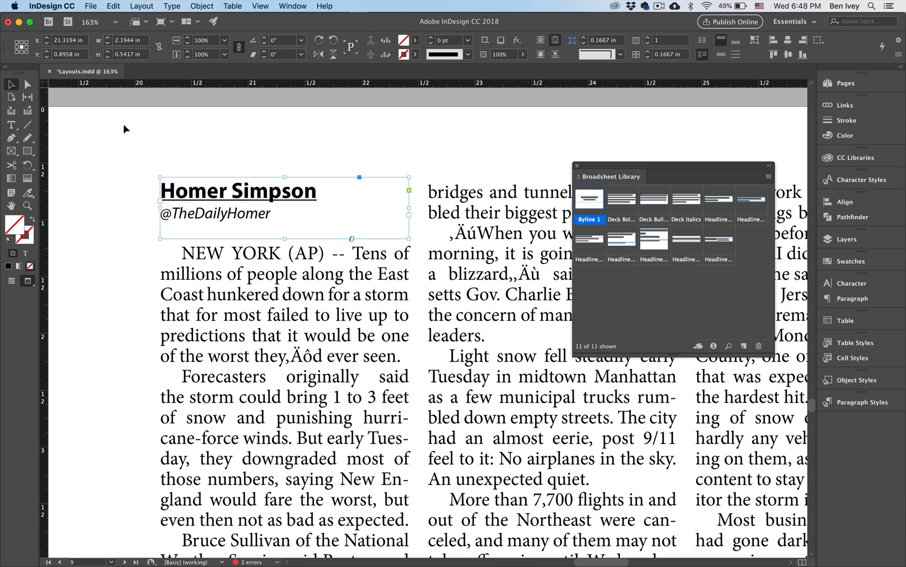
pyautogui.click(125, 129)
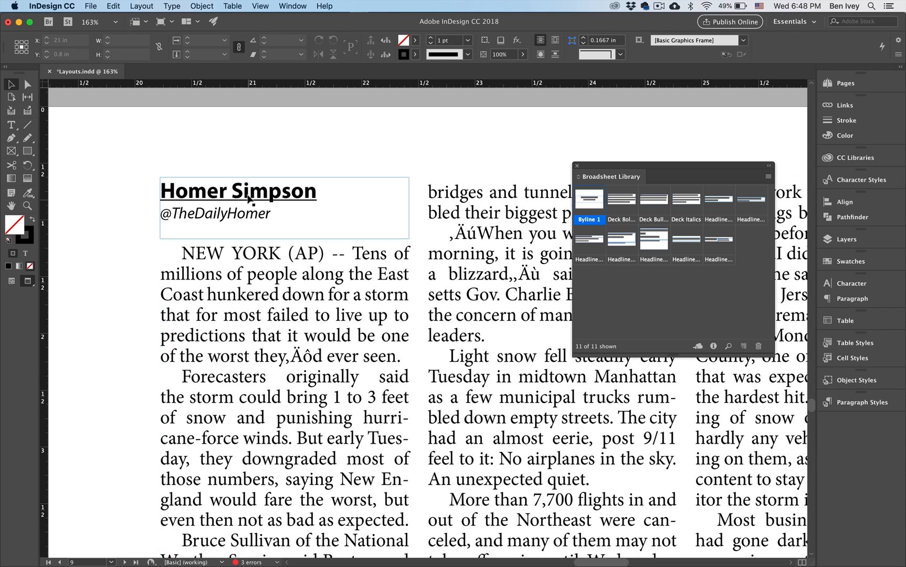
# Add the left-aligned byline frame to the Broadsheet Library and name the item "Byline 2".
pyautogui.click(288, 229)
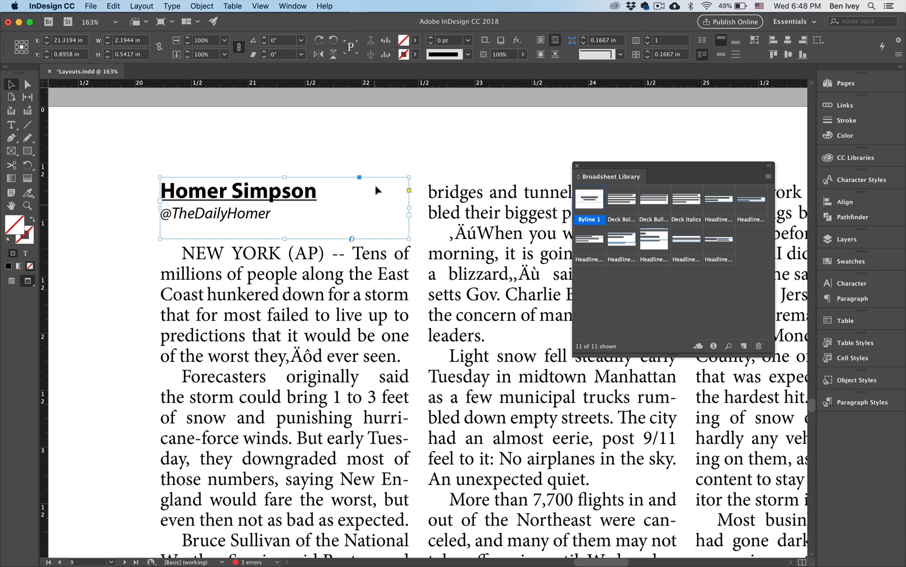
pyautogui.click(743, 346)
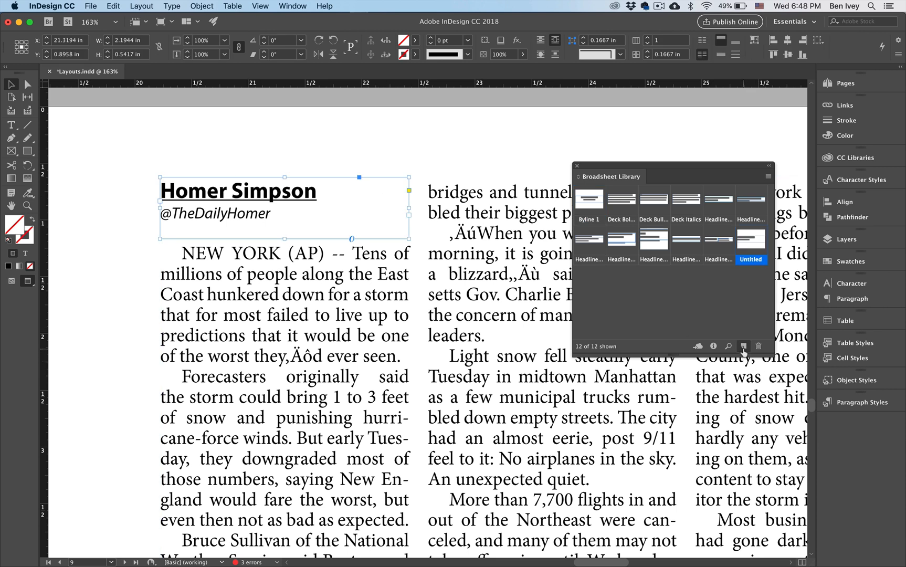
pyautogui.doubleClick(748, 248)
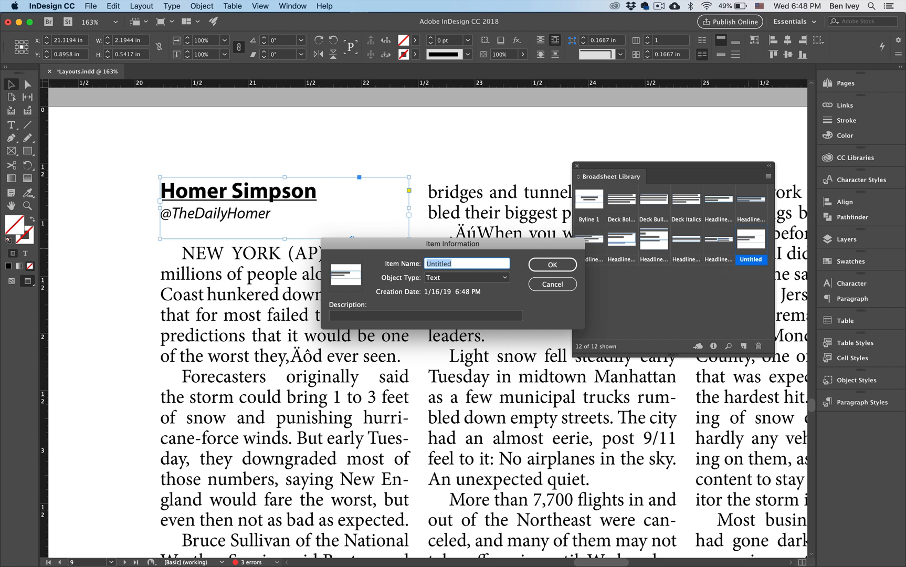
pyautogui.write('Byline 2')
pyautogui.press('Return')
# Draw a square frame about 0.385 in on each side, just above the start of the byline.
pyautogui.click(8, 120)
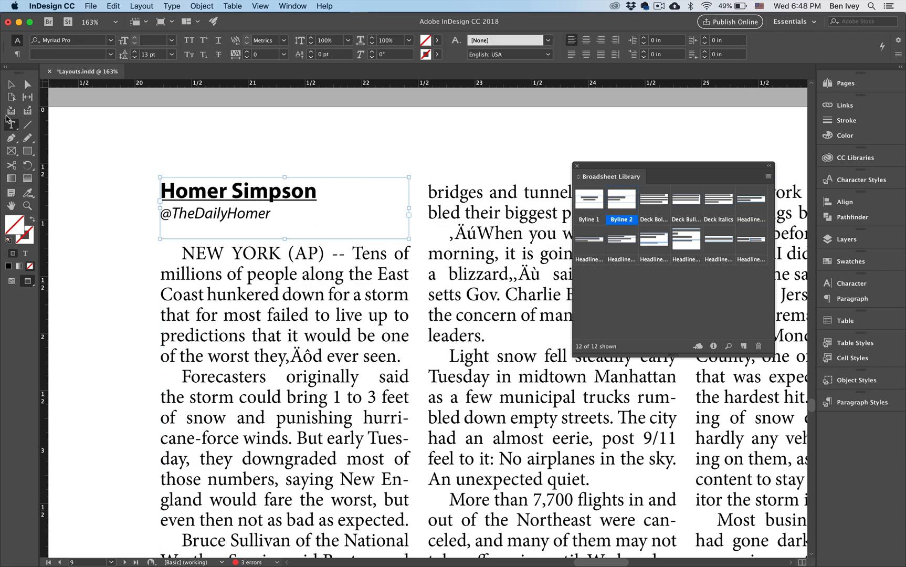
pyautogui.click(11, 84)
pyautogui.click(125, 161)
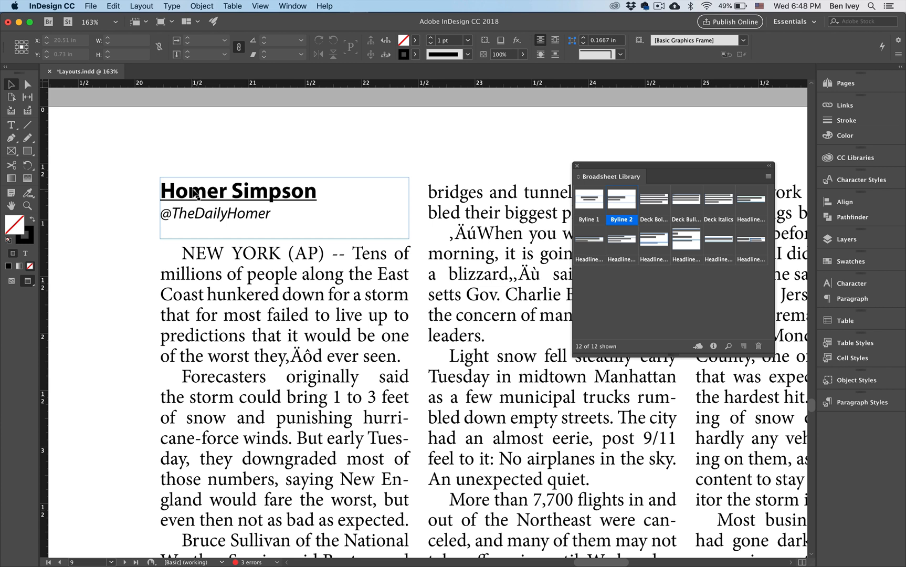
pyautogui.press('super+shift+a')
pyautogui.press('f')
pyautogui.press('w')
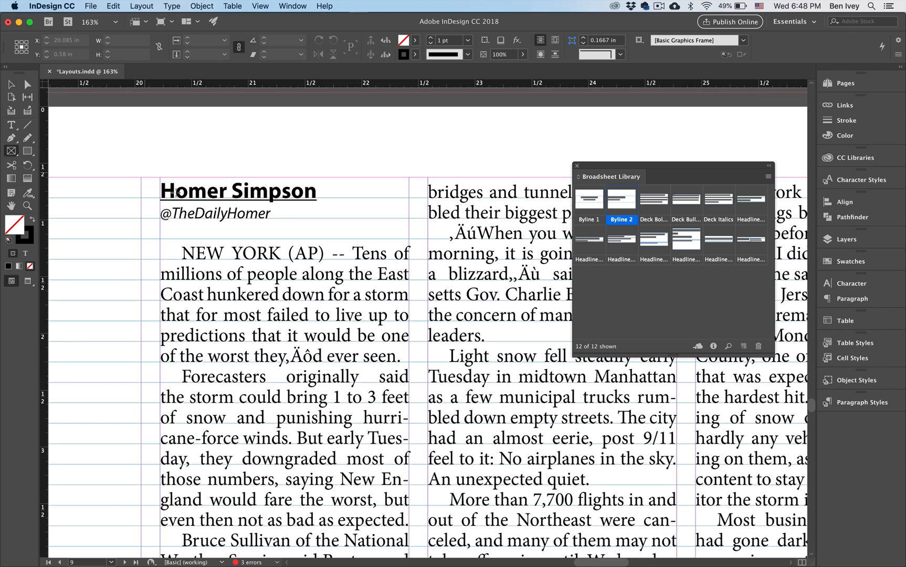
pyautogui.moveTo(118, 129); pyautogui.dragTo(162, 173)
pyautogui.click(12, 81)
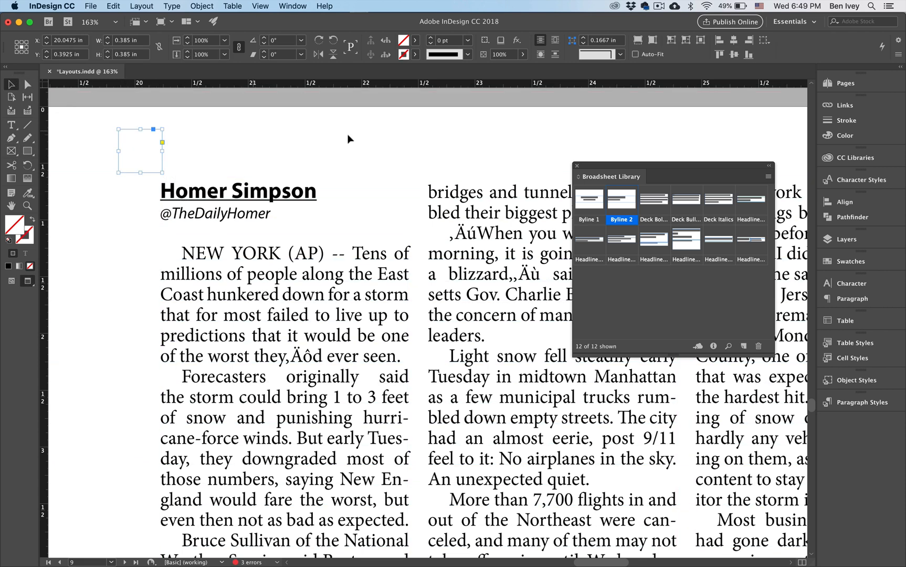
# Fill the small square frame with Black at a reduced tint to make a grey photo placeholder.
pyautogui.click(414, 40)
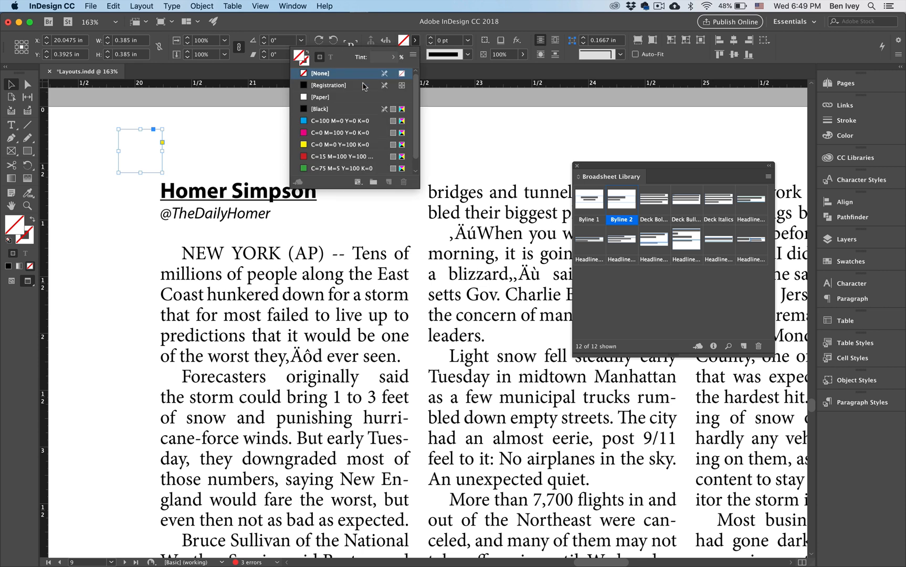
pyautogui.click(326, 110)
pyautogui.click(393, 57)
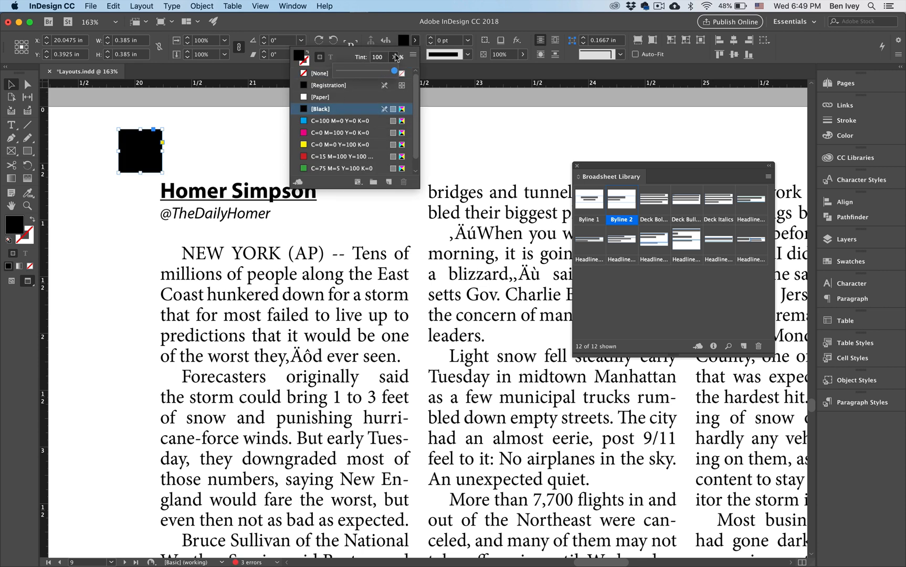
pyautogui.moveTo(366, 70); pyautogui.dragTo(352, 71)
pyautogui.click(225, 152)
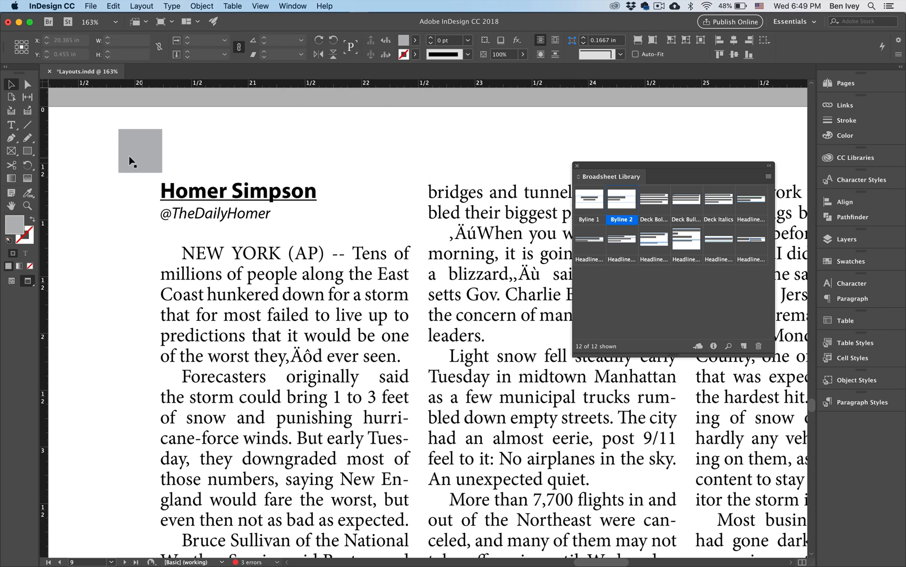
# Apply bounding-box text wrap to the grey square and move it to the start of the byline.
pyautogui.click(129, 149)
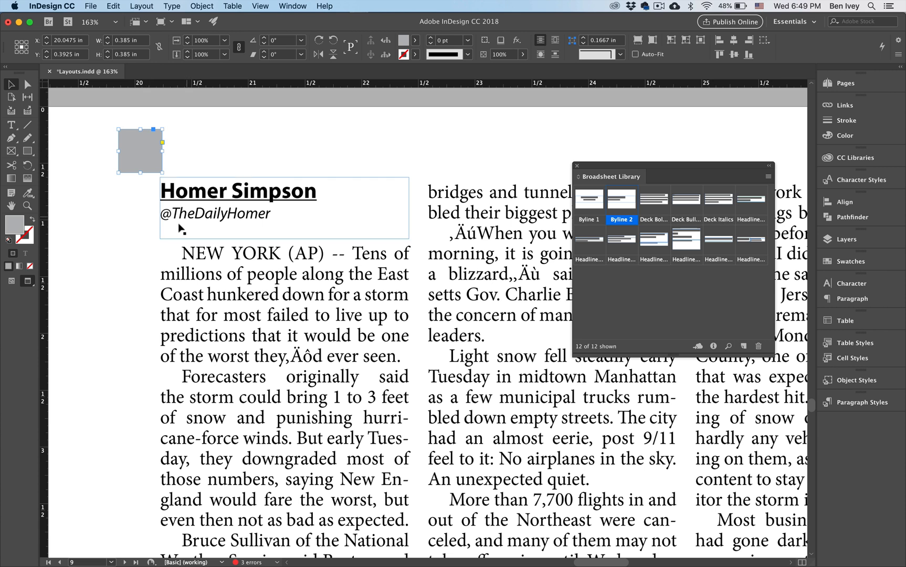
pyautogui.click(555, 39)
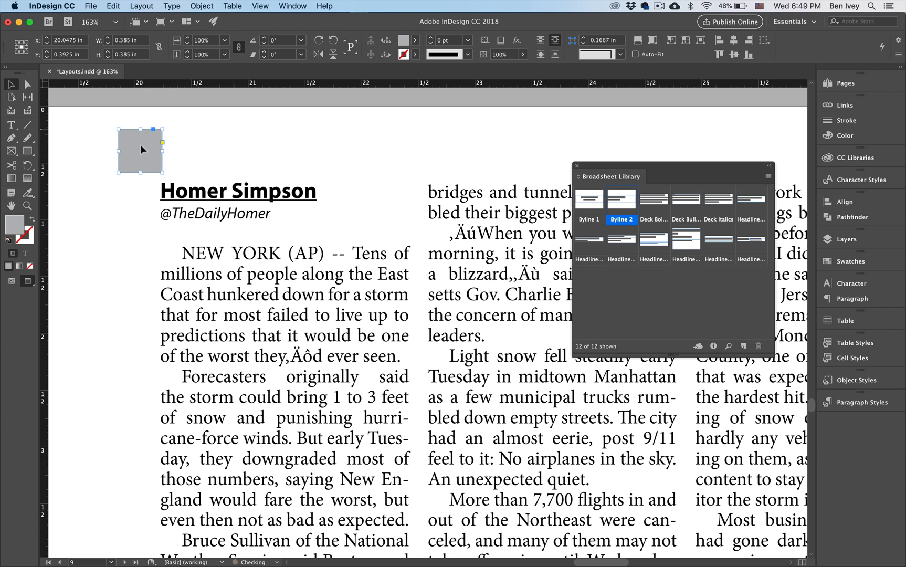
pyautogui.moveTo(137, 152); pyautogui.dragTo(176, 190)
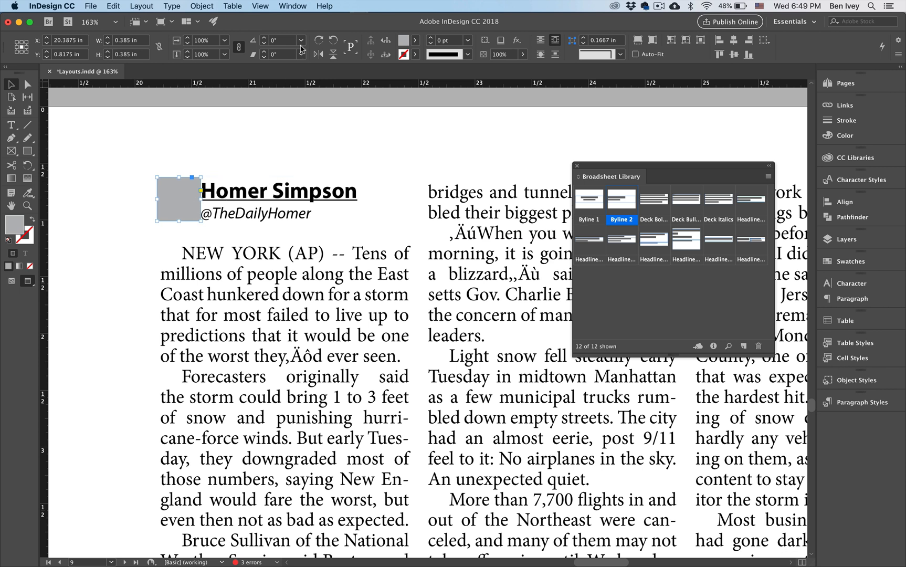
# Set the grey square's text wrap offset to 0.0625 in on all sides.
pyautogui.click(293, 6)
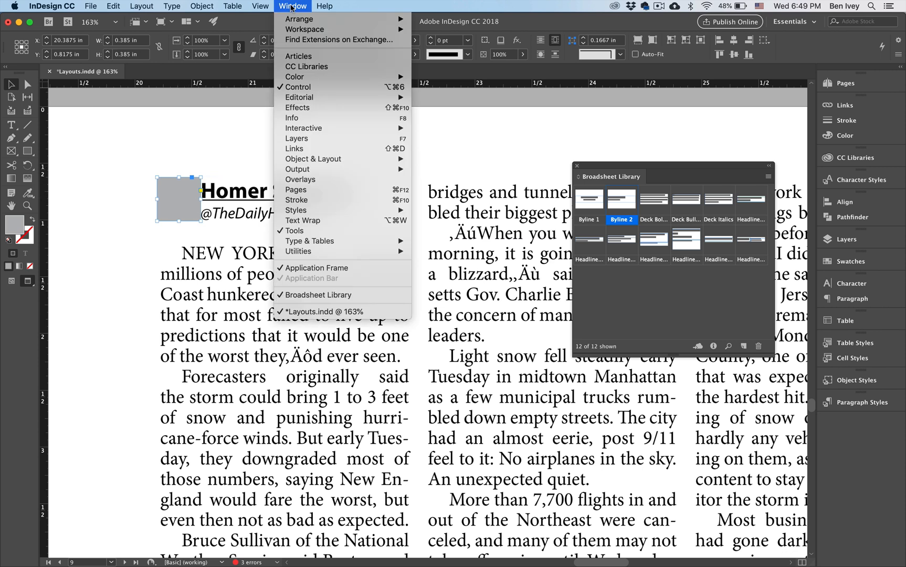
pyautogui.click(312, 219)
pyautogui.moveTo(484, 370); pyautogui.dragTo(426, 148)
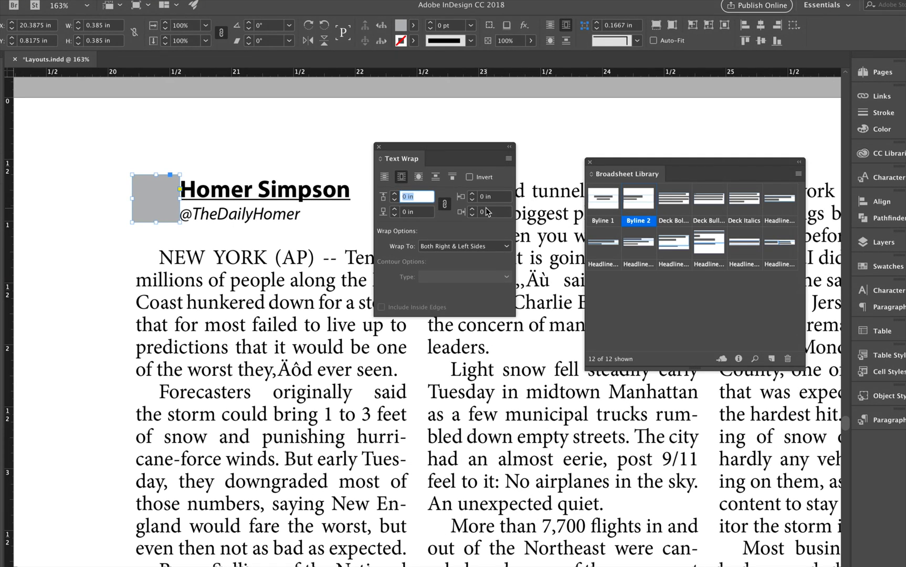
pyautogui.click(469, 208)
pyautogui.click(473, 210)
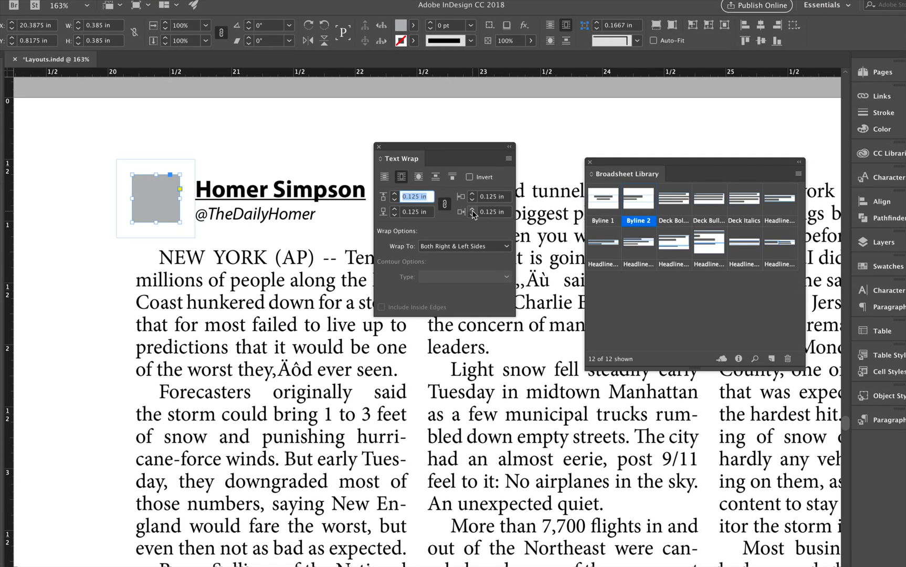
pyautogui.click(472, 215)
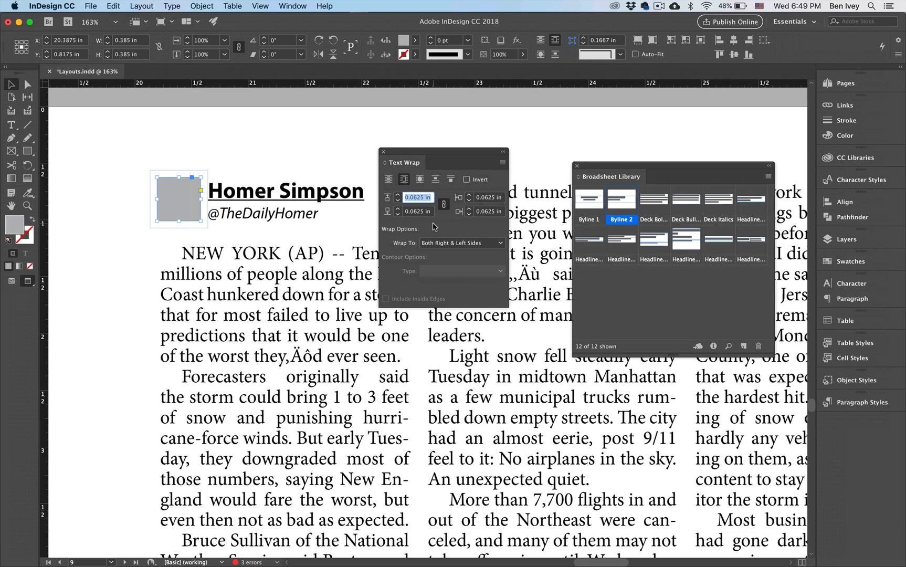
pyautogui.click(384, 151)
pyautogui.click(264, 144)
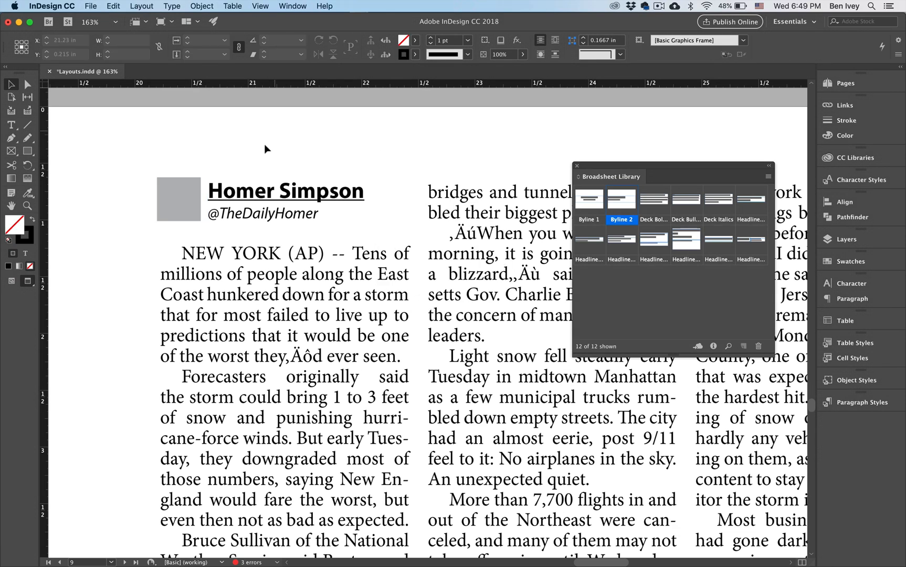
# Add the byline frame together with its grey square to the Broadsheet Library and name the item "Byline3".
pyautogui.click(202, 199)
pyautogui.press('super+shift+a')
pyautogui.click(217, 189)
pyautogui.keyDown('shift'); pyautogui.click(184, 193); pyautogui.keyUp('shift')
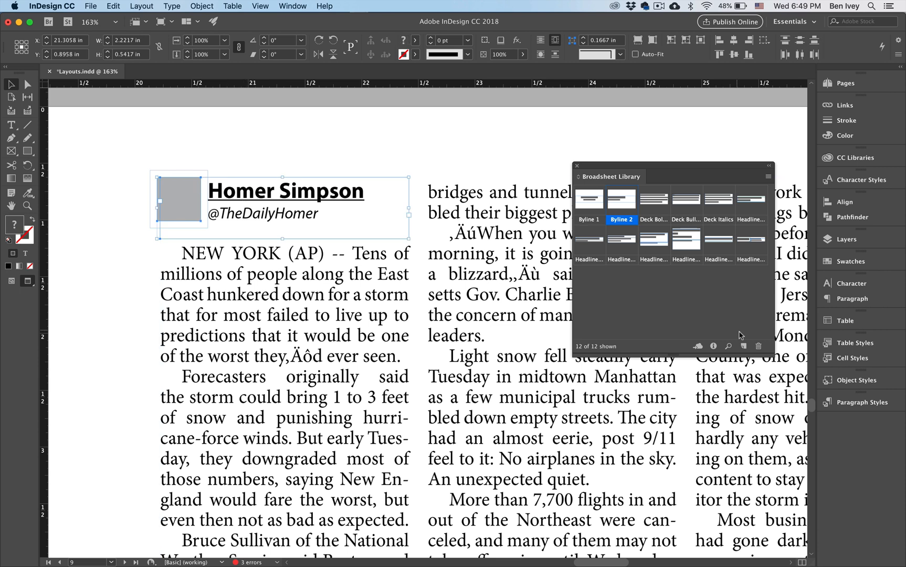
pyautogui.click(743, 346)
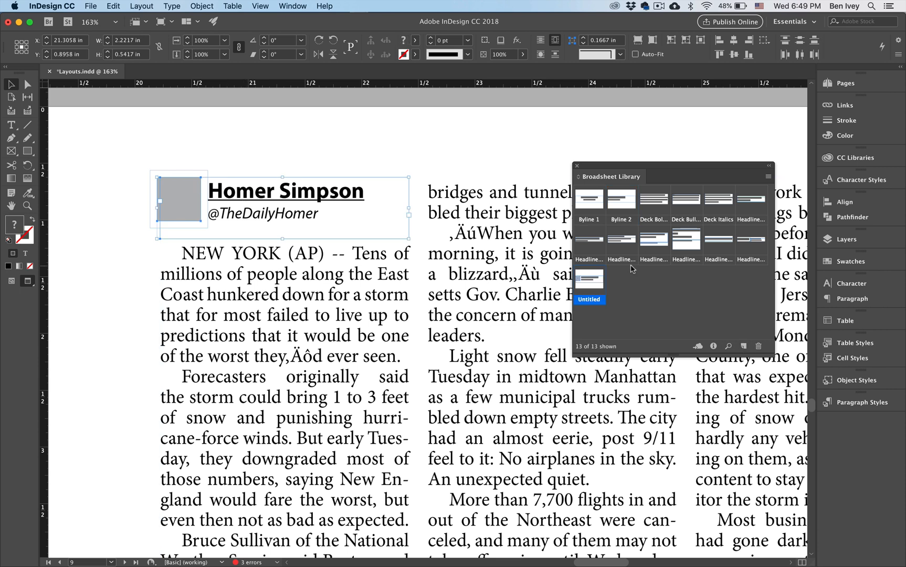
pyautogui.doubleClick(591, 281)
pyautogui.write('Byline3')
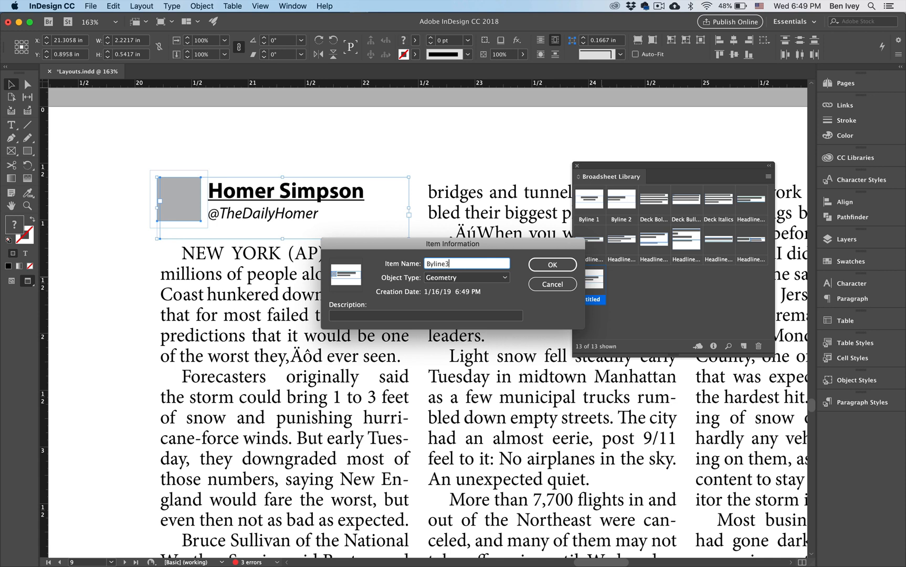
pyautogui.press('Return')
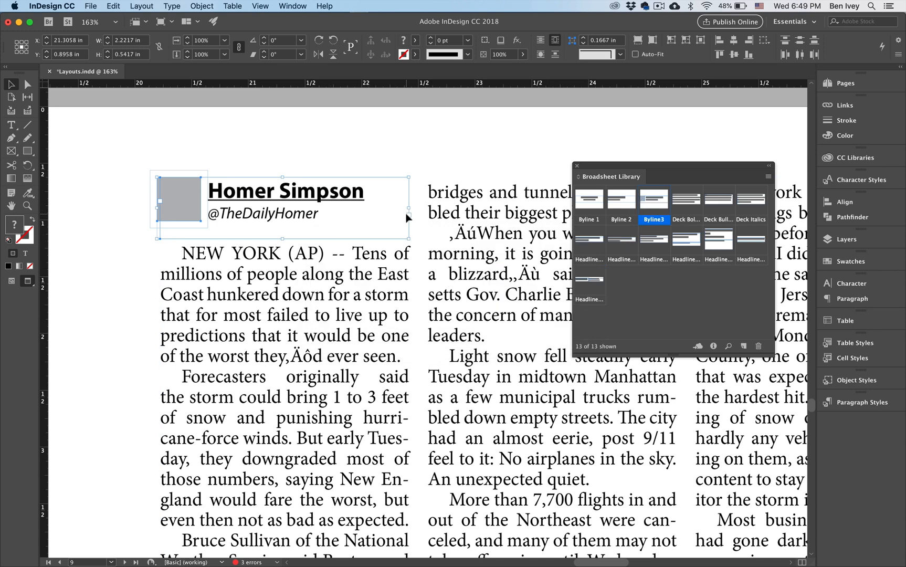
# Switch to the exercise PDF in Acrobat, review the instructions for finishing and submitting the library, and return to InDesign.
pyautogui.hotkey('ctrl', 'Up')
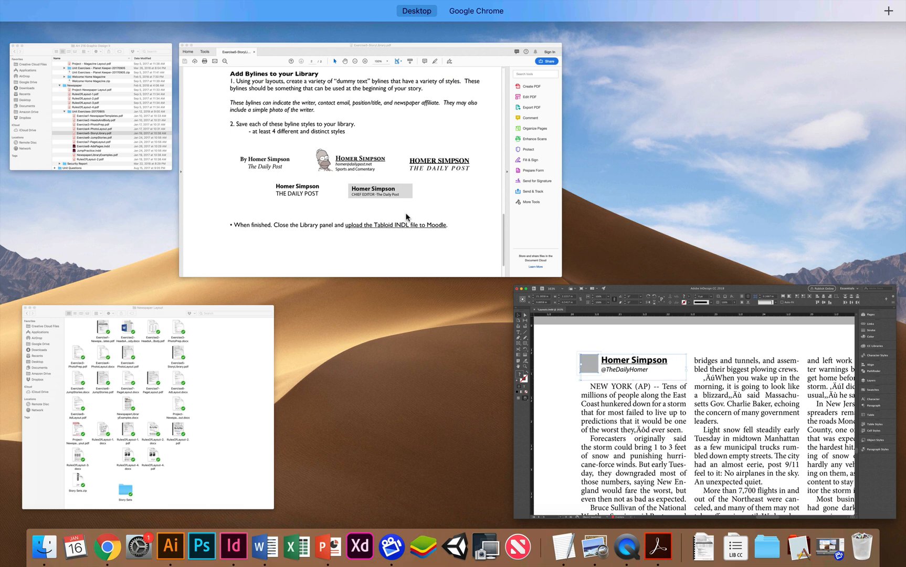
pyautogui.click(407, 216)
pyautogui.moveTo(210, 222); pyautogui.dragTo(273, 229)
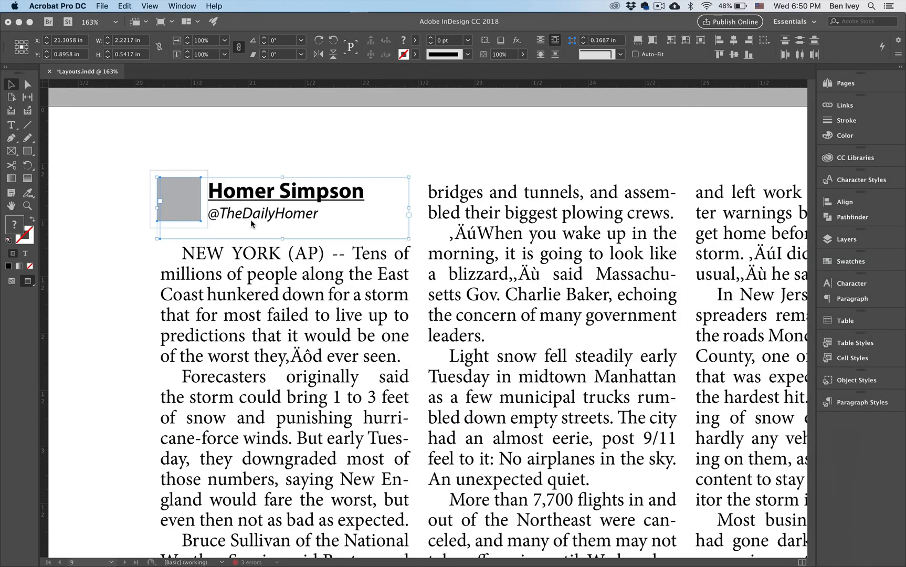
pyautogui.click(265, 140)
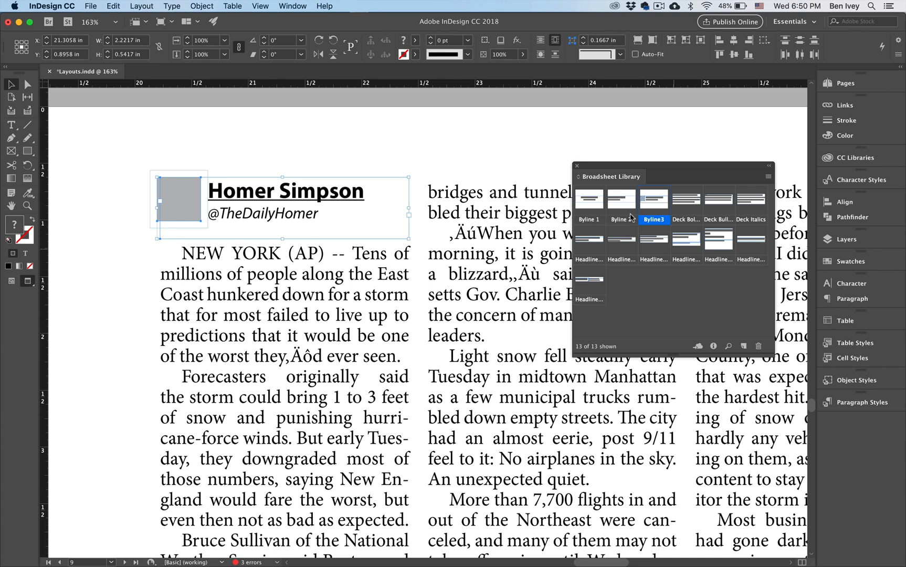
# Close the Broadsheet Library, move the Broadsheet Library.indl file to an open area of the desktop, and return to the InDesign layout.
pyautogui.click(577, 166)
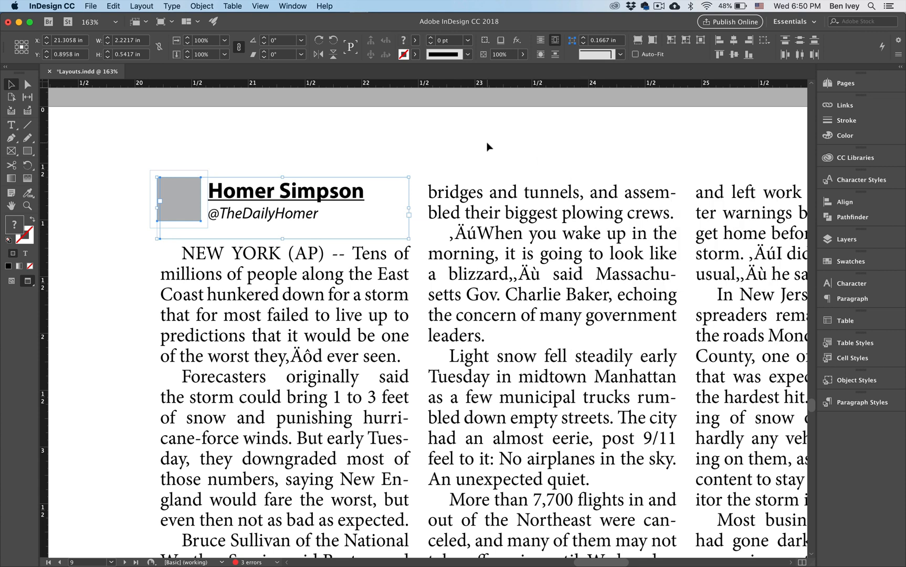
pyautogui.press('F11')
pyautogui.click(621, 217)
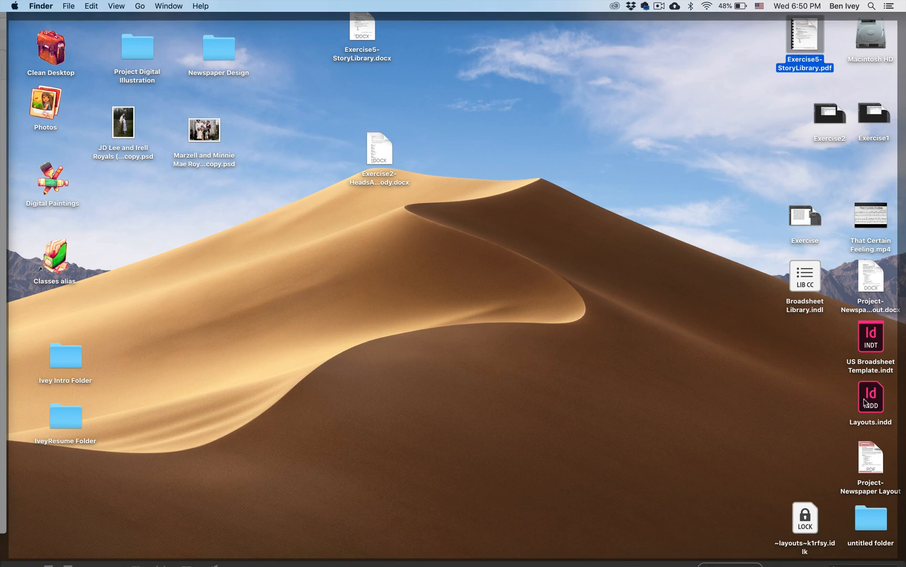
pyautogui.moveTo(807, 292); pyautogui.dragTo(648, 166)
pyautogui.press('F11')
pyautogui.press('F11')
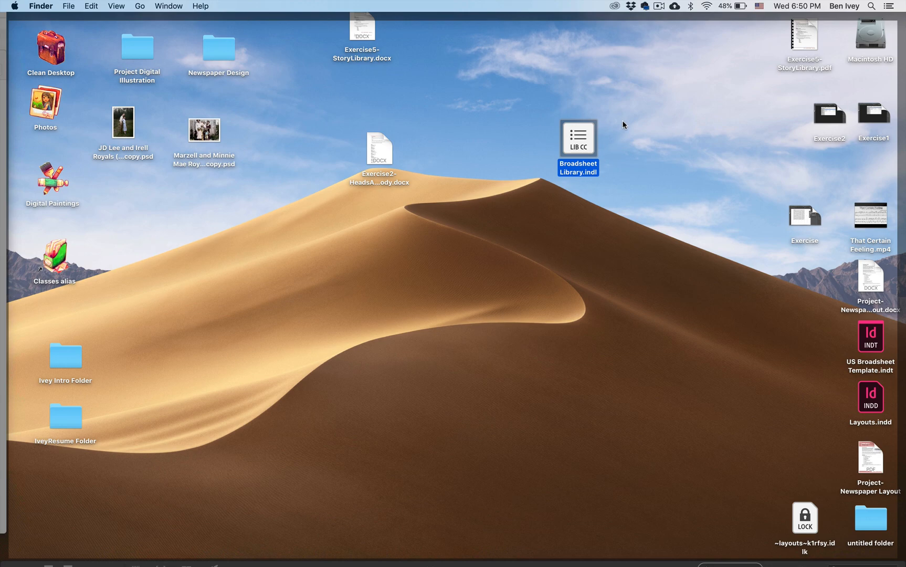
pyautogui.press('F11')
pyautogui.click(507, 229)
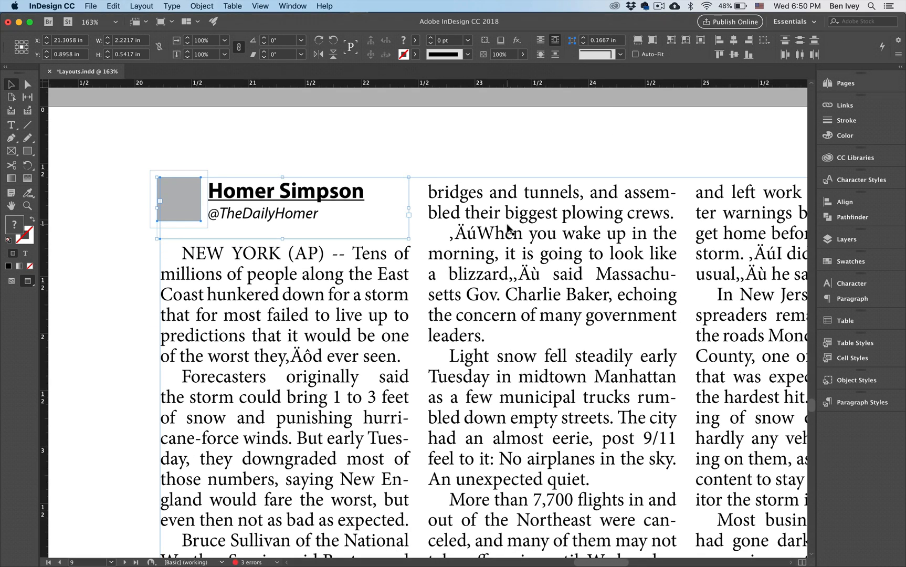